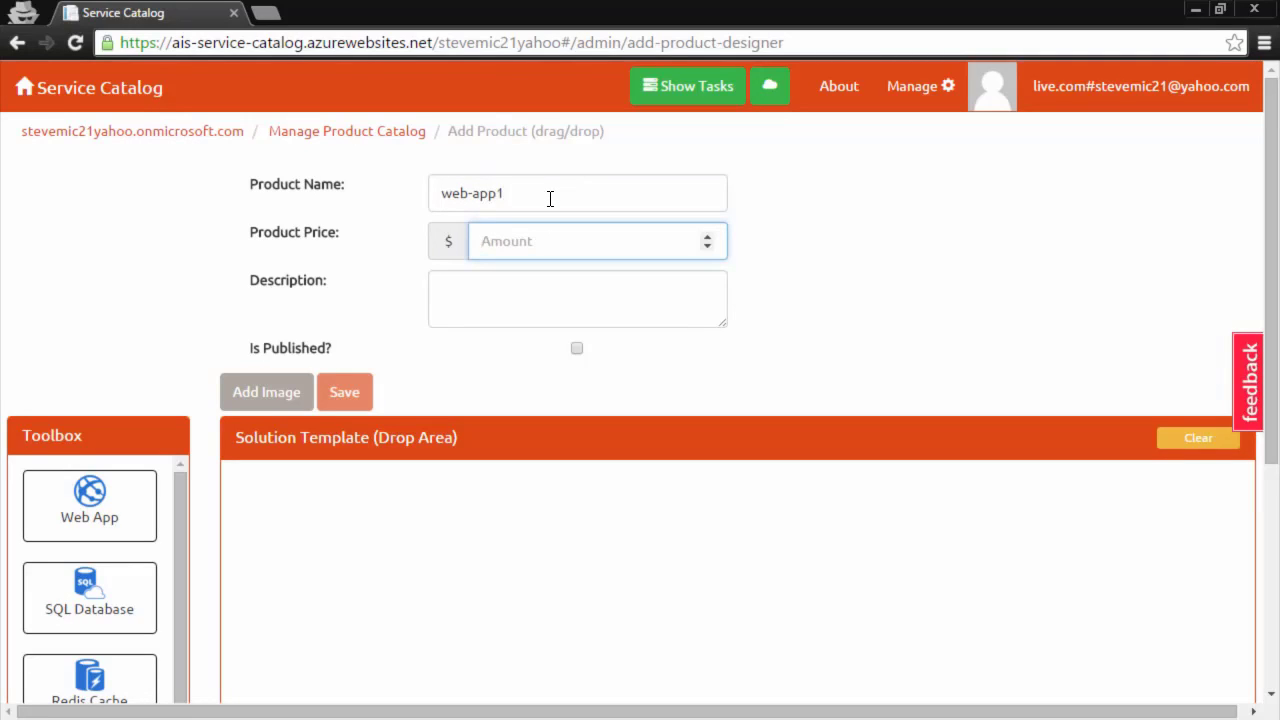
# Enter "Basic Azure Web app" as the product description, leaving the price empty.
pyautogui.press('Tab')
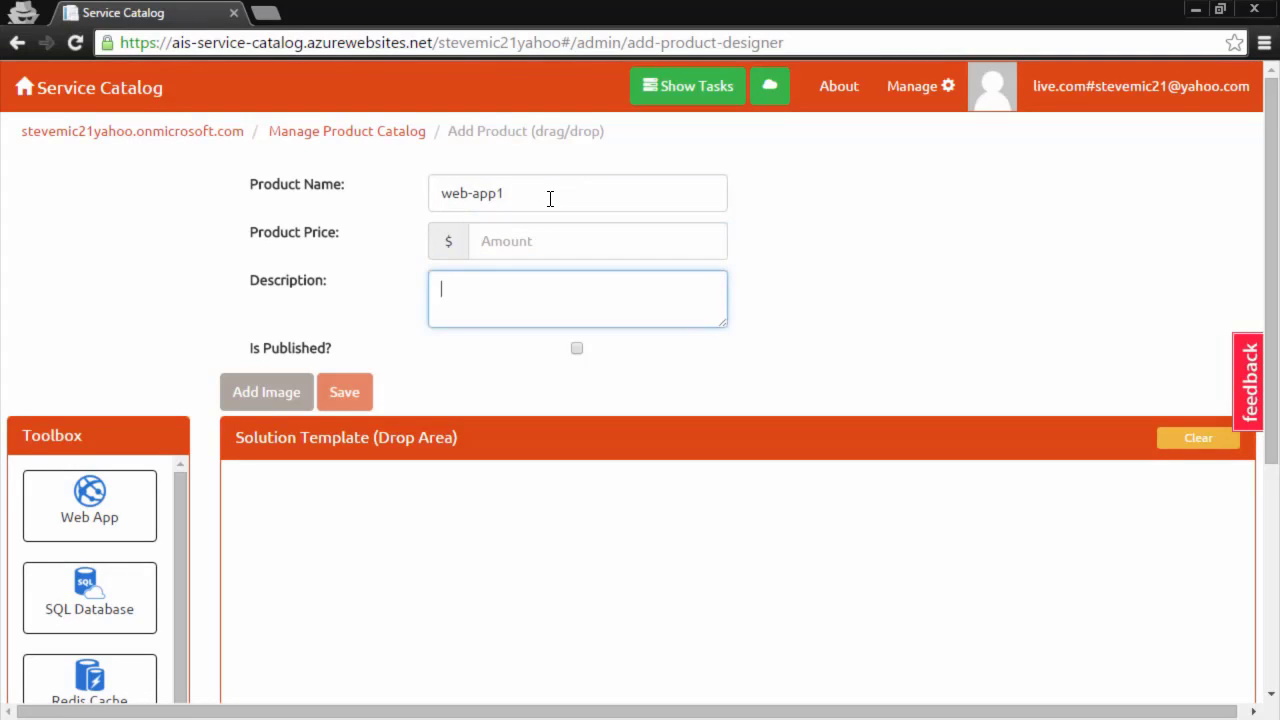
pyautogui.write('Basic Azure Web app')
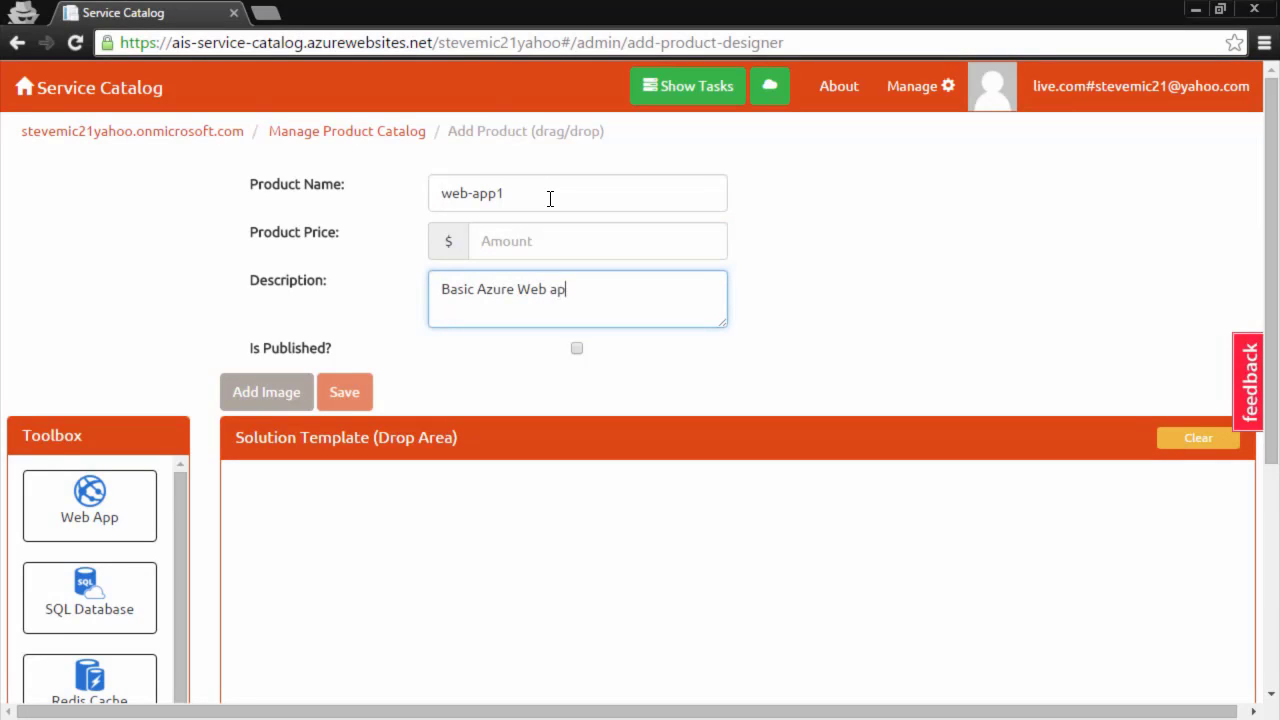
pyautogui.scroll(-2, 345, 322)
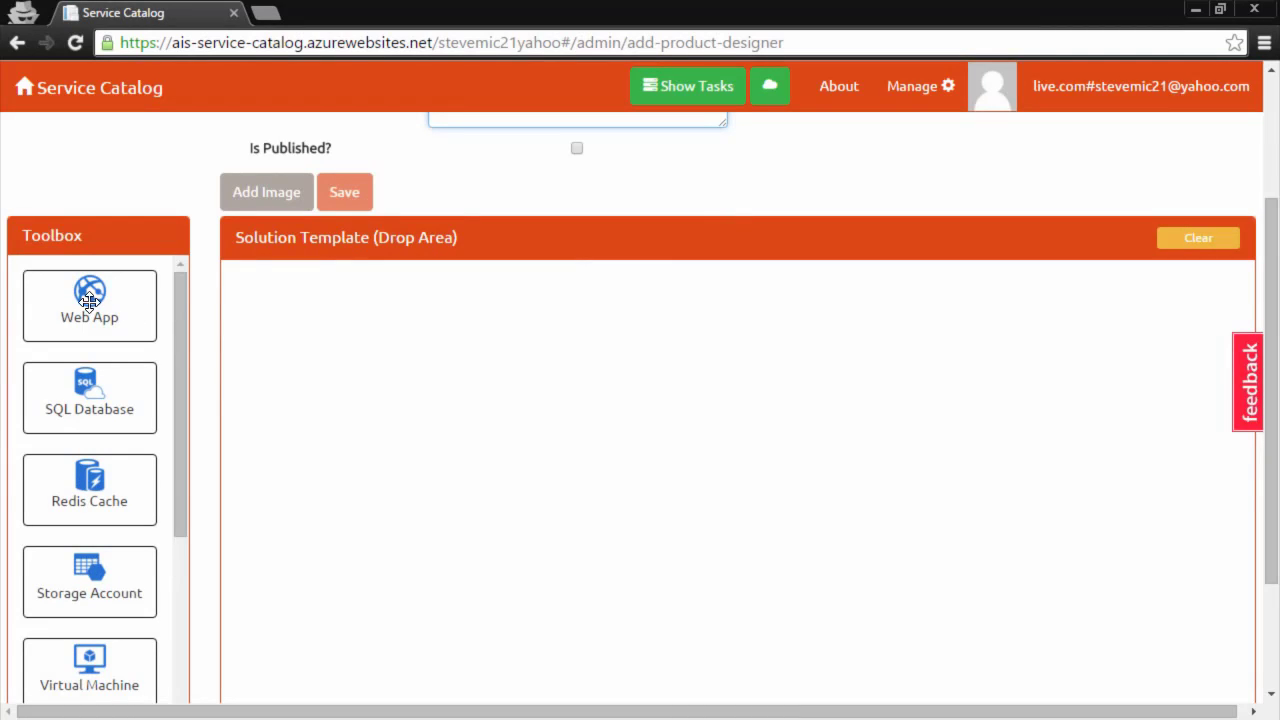
pyautogui.moveTo(100, 312); pyautogui.dragTo(457, 354)
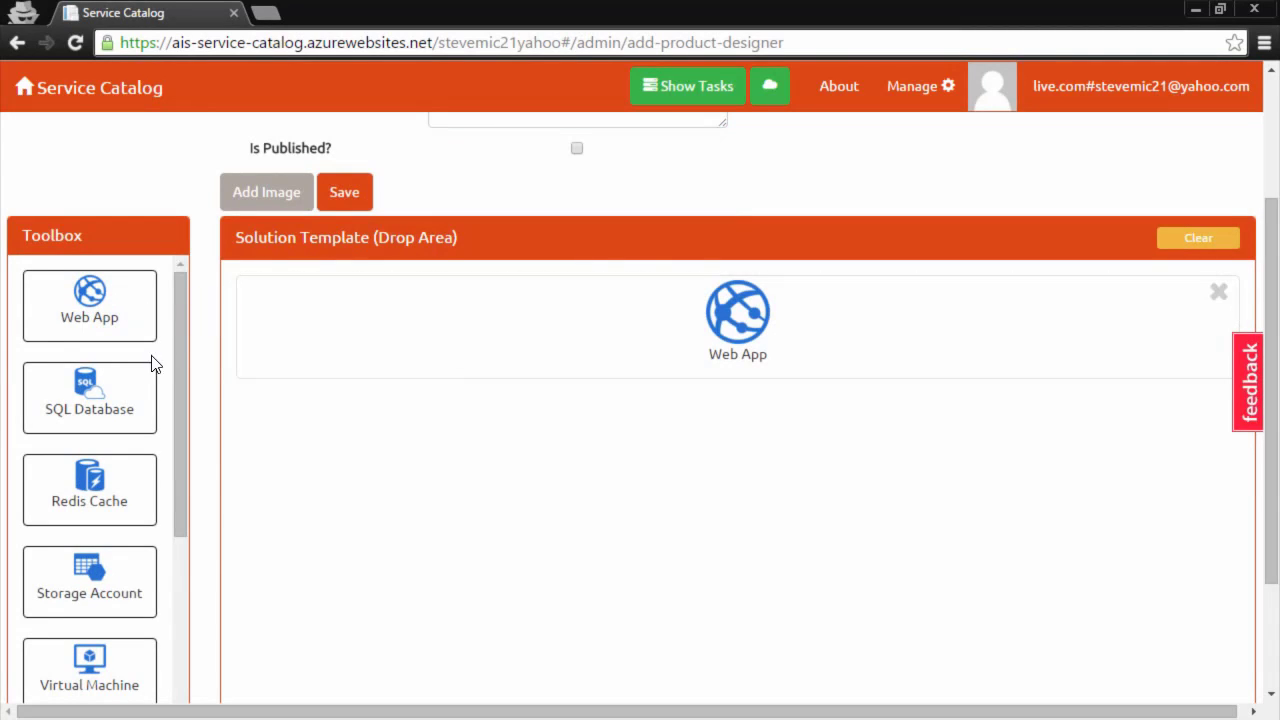
pyautogui.moveTo(80, 395); pyautogui.dragTo(460, 434)
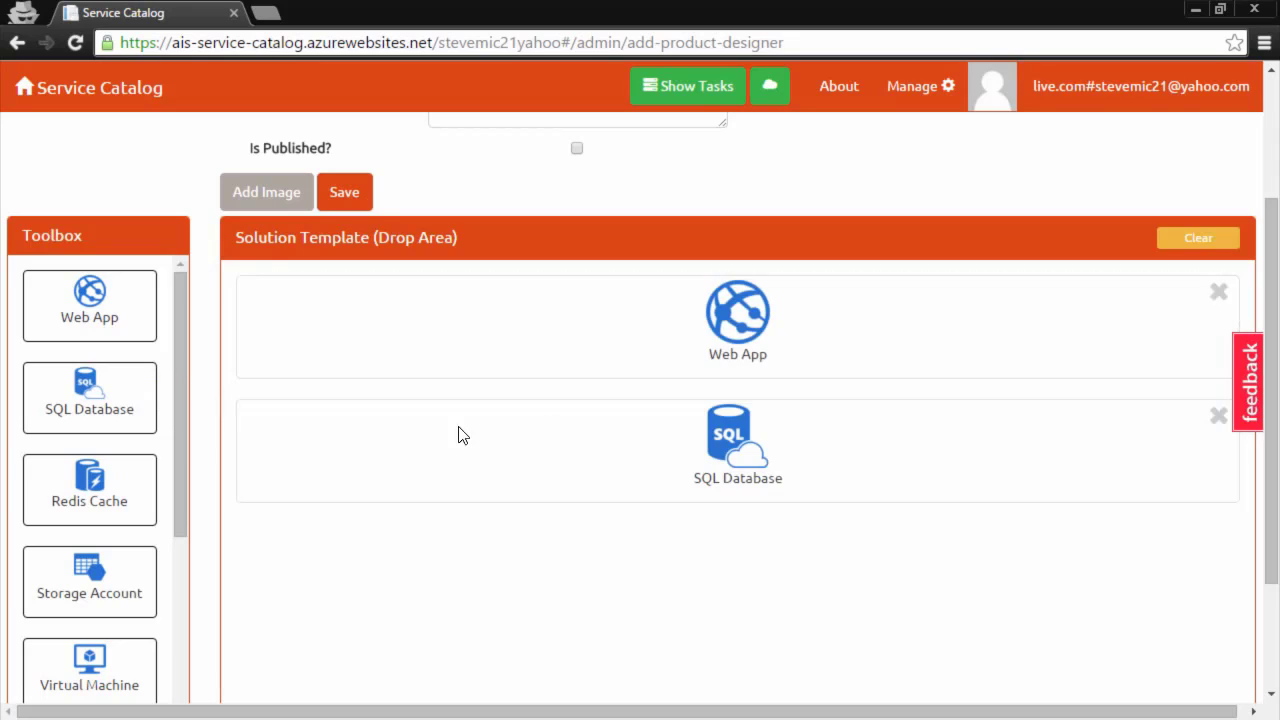
pyautogui.moveTo(104, 480); pyautogui.dragTo(566, 553)
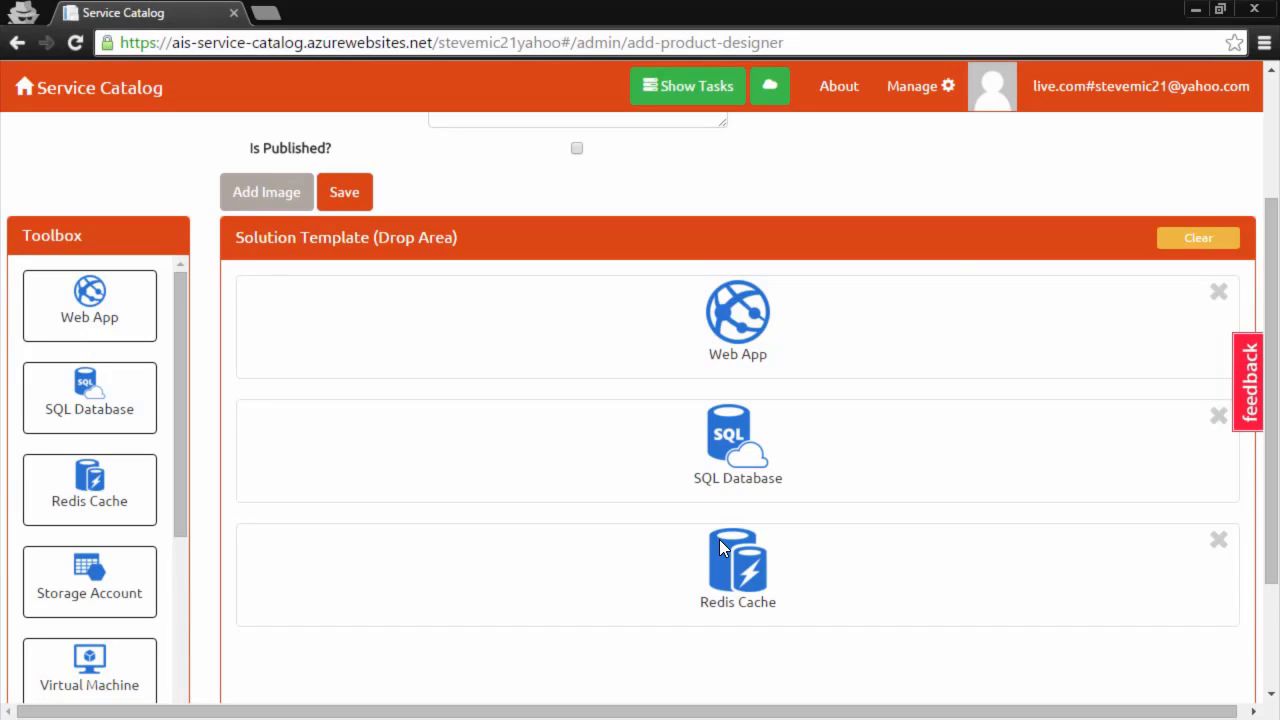
pyautogui.click(1199, 239)
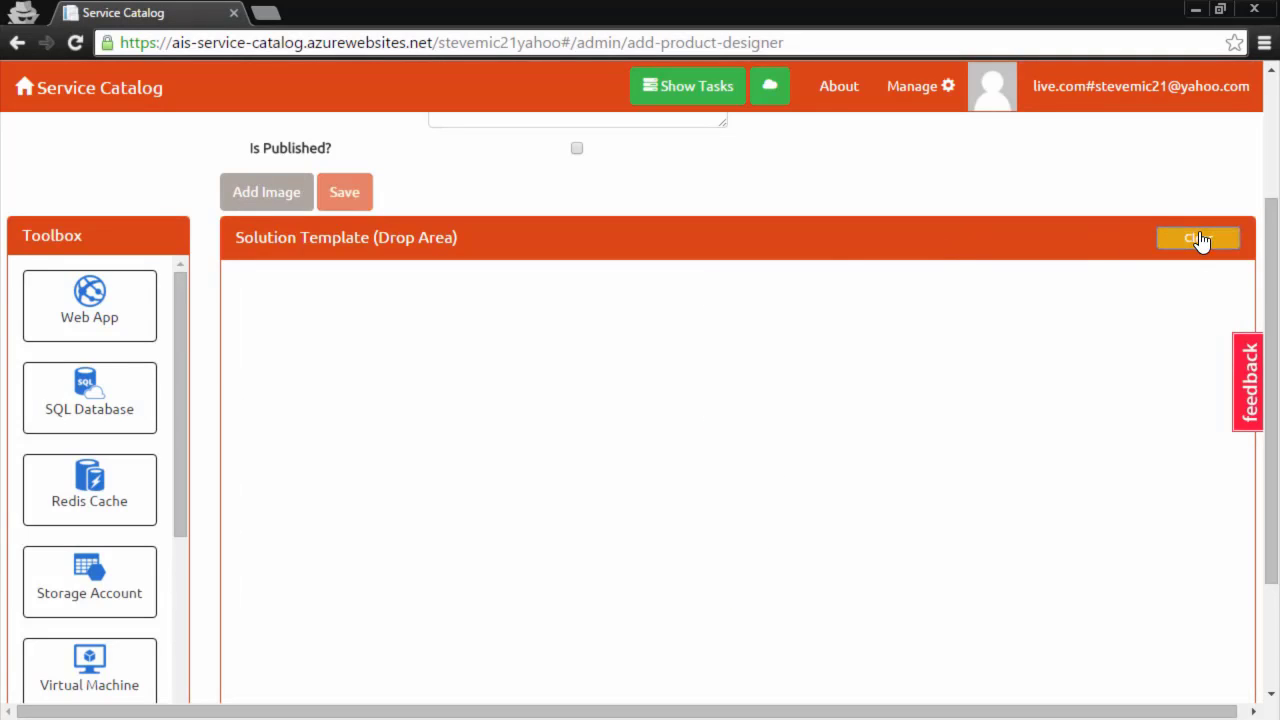
# Add a Web App component to the solution template and mark the product as published.
pyautogui.moveTo(90, 320); pyautogui.dragTo(535, 385)
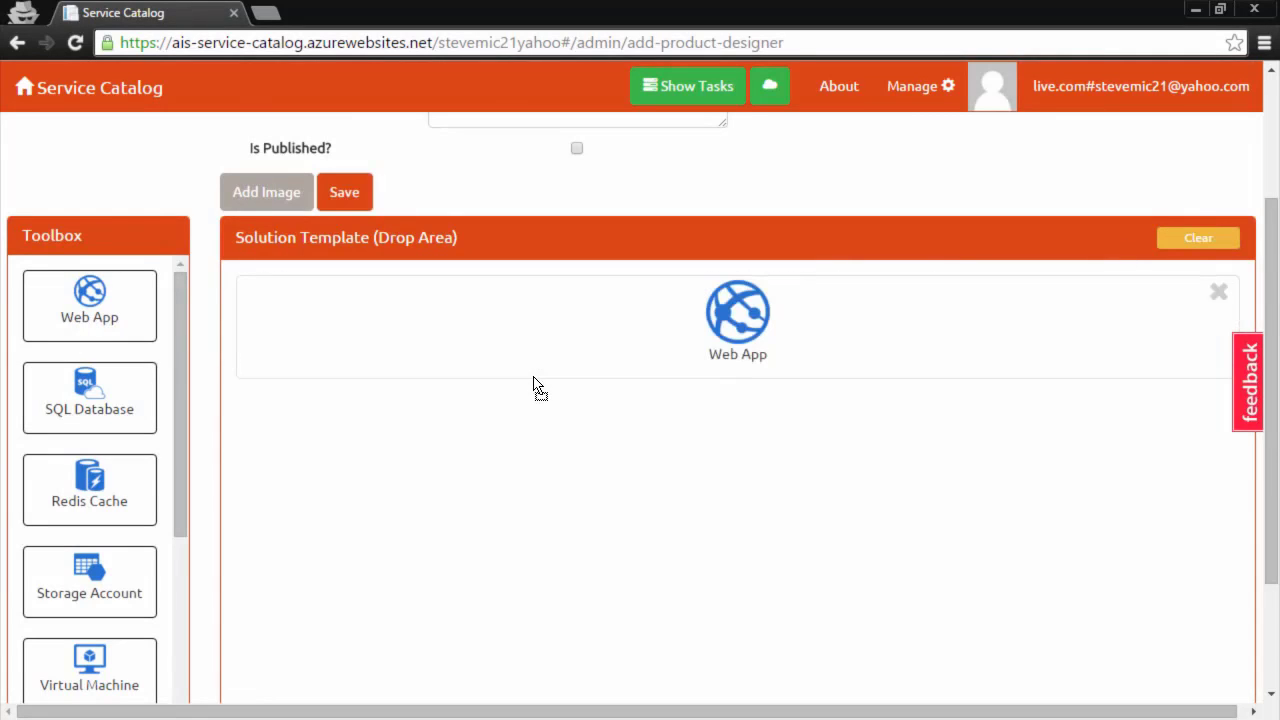
pyautogui.scroll(1, 503, 483)
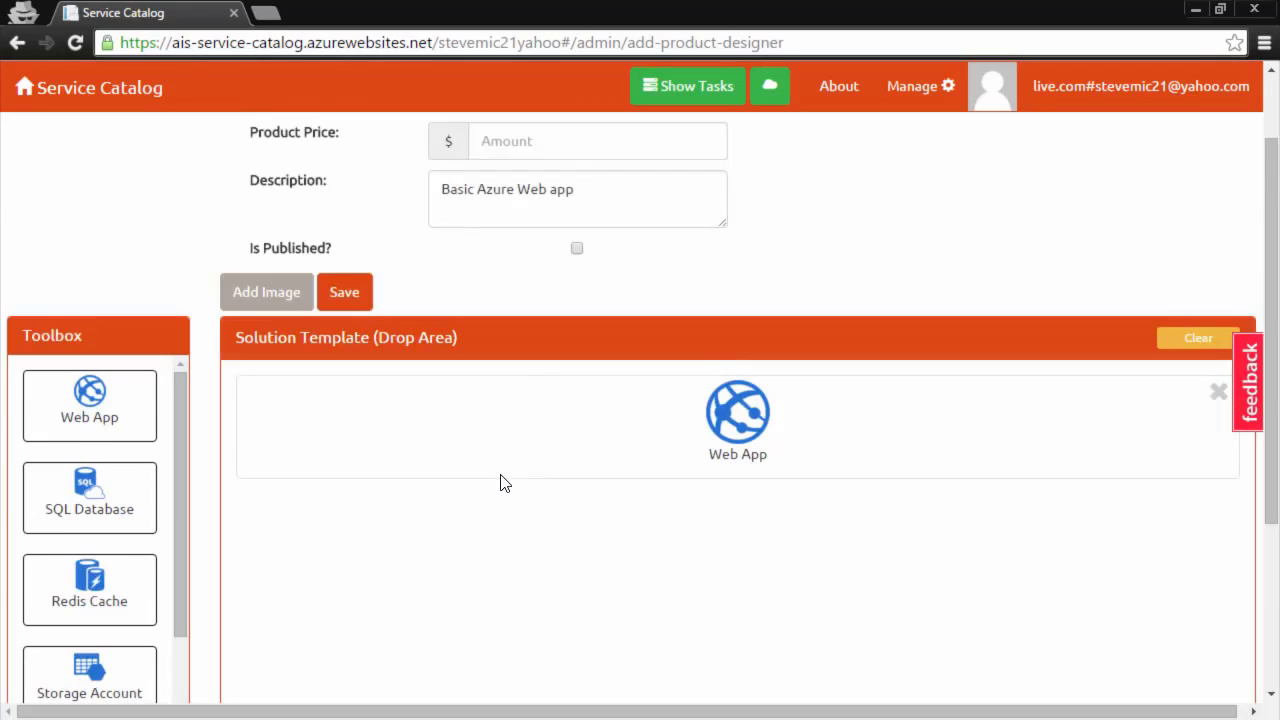
pyautogui.scroll(1, 503, 483)
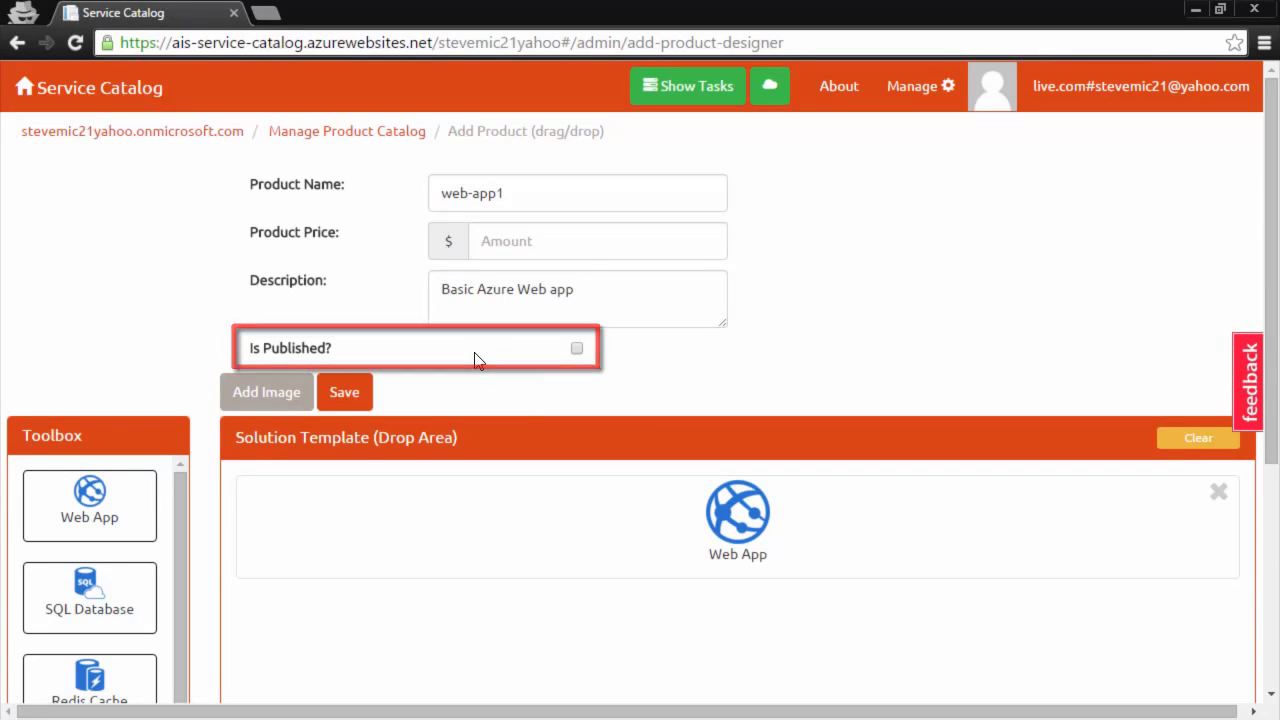
pyautogui.click(577, 349)
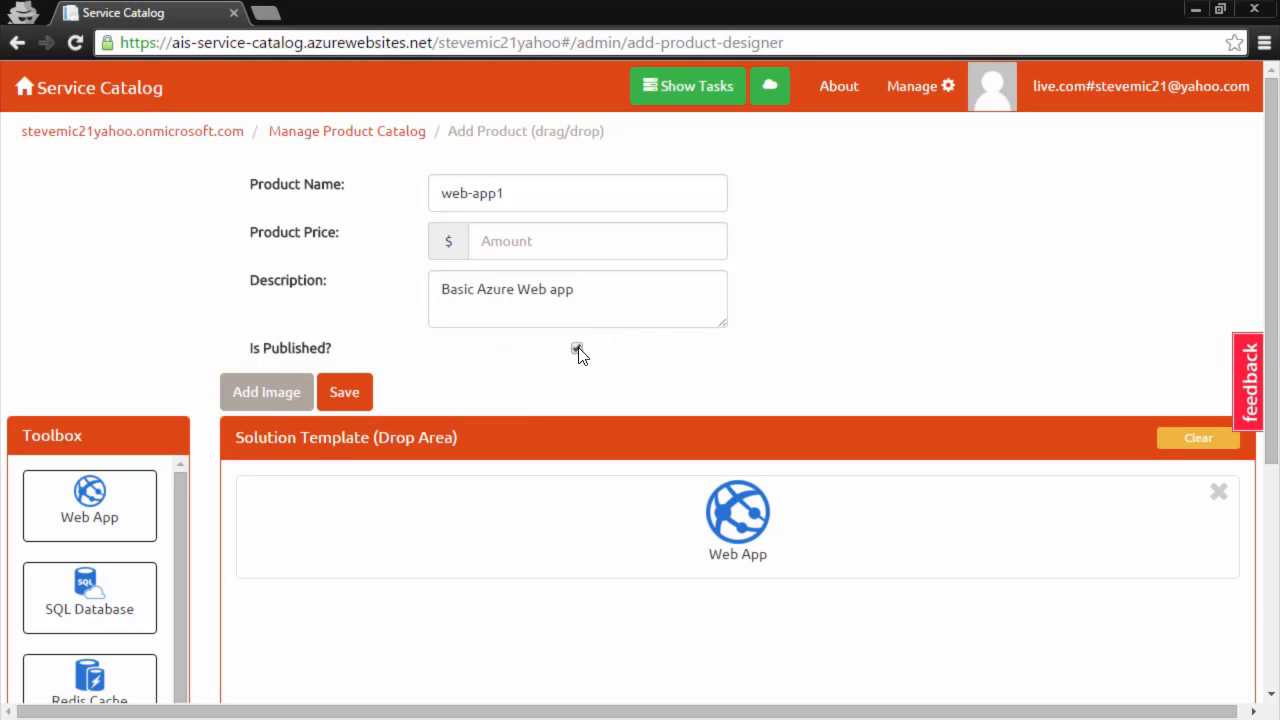
# Set "Web App (was Websites).png" from the Desktop as the product image.
pyautogui.click(276, 404)
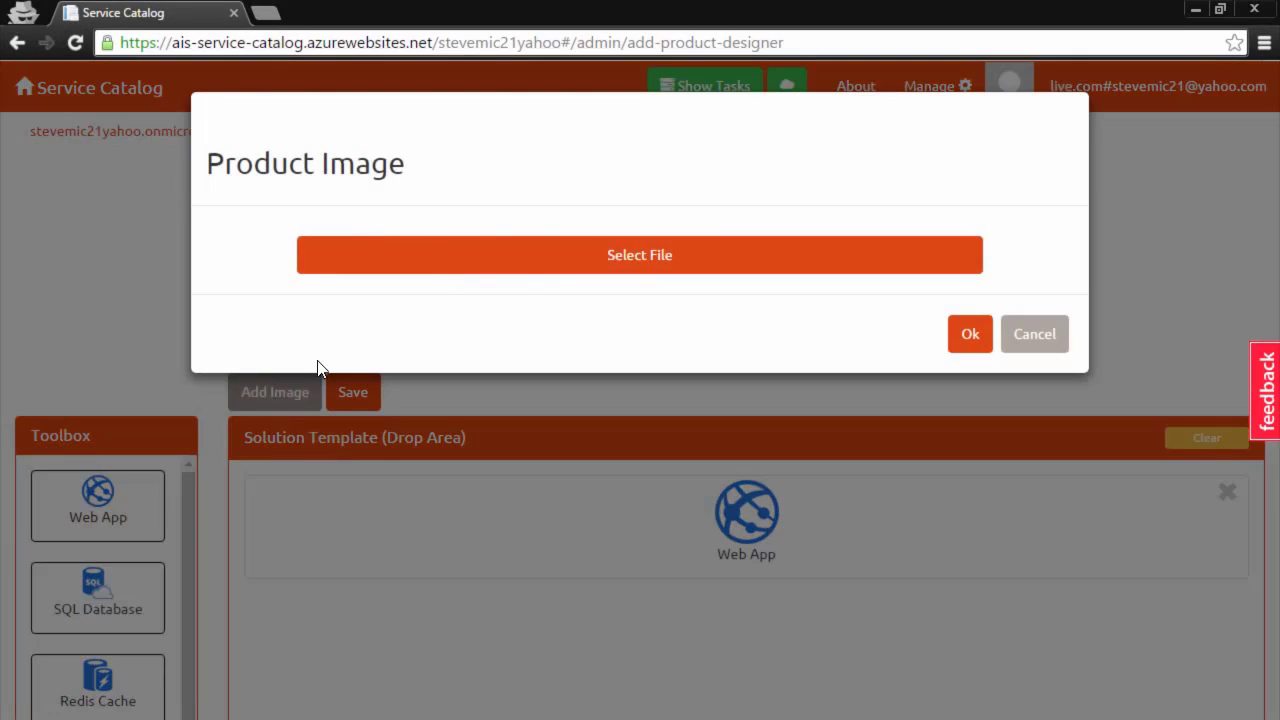
pyautogui.click(453, 262)
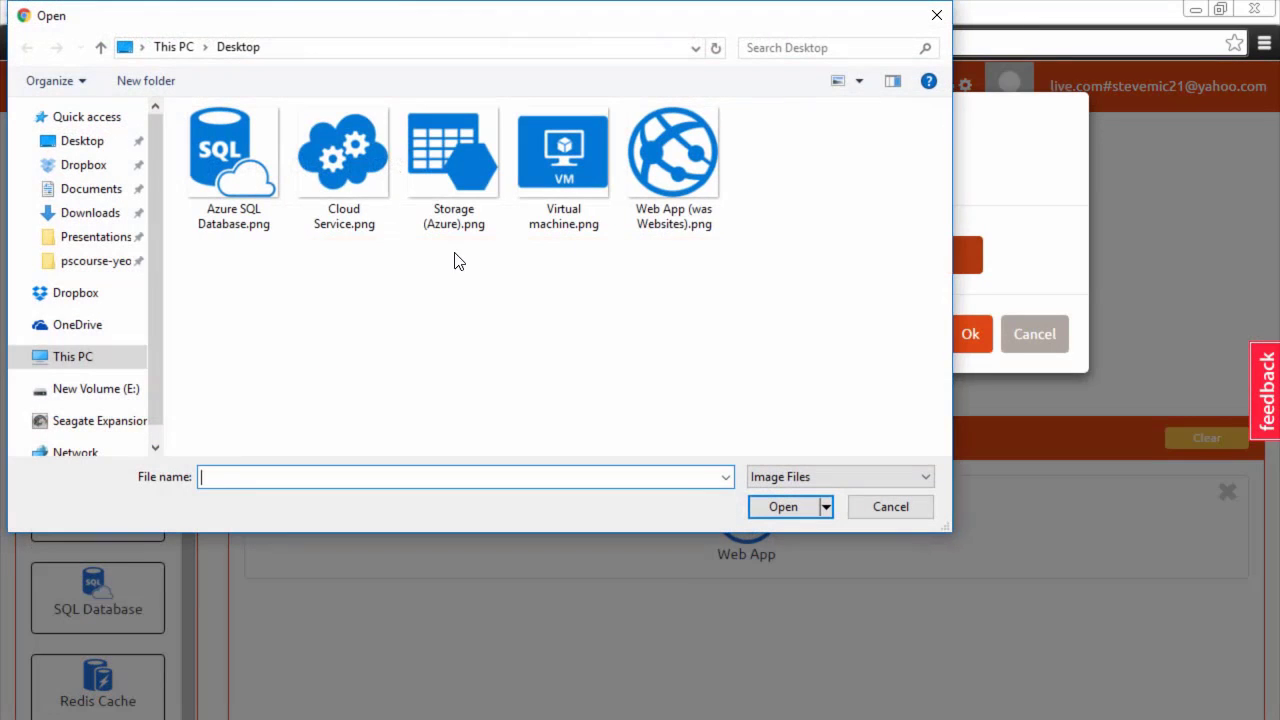
pyautogui.doubleClick(674, 166)
pyautogui.scroll(-2, 655, 320)
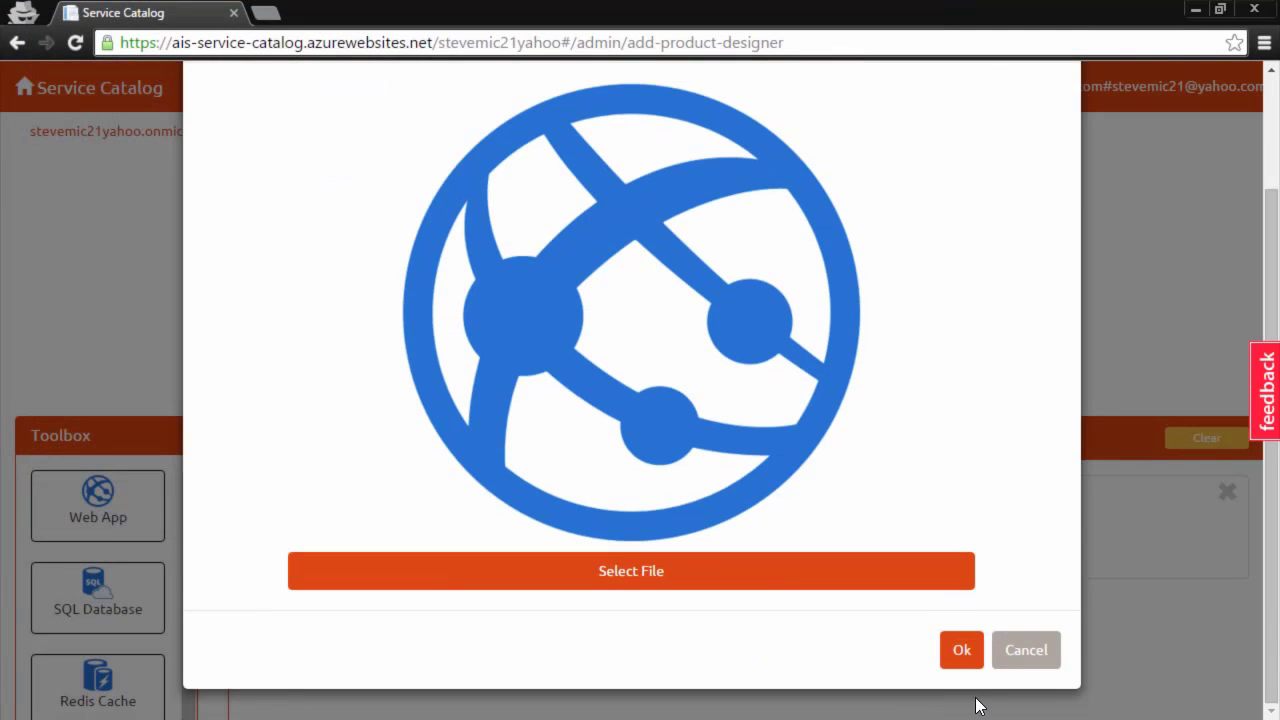
pyautogui.click(963, 651)
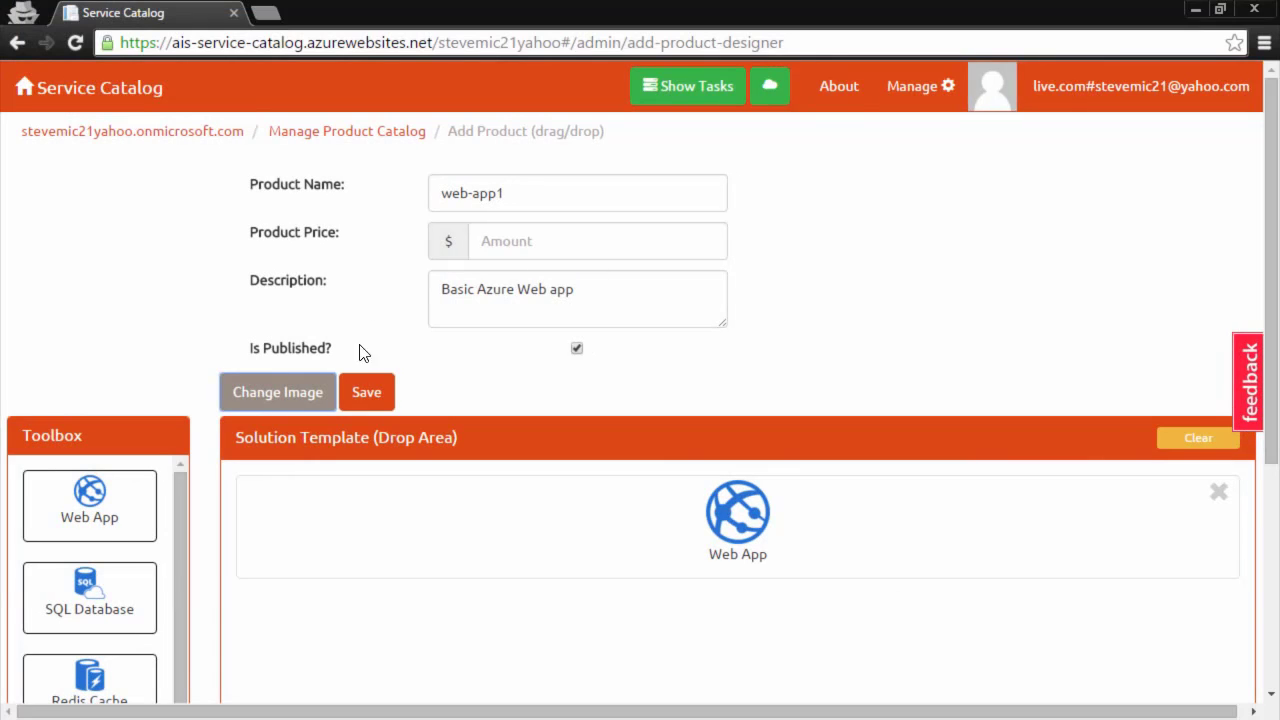
# Save the new product and open web-app1 from the product catalog for editing.
pyautogui.click(366, 395)
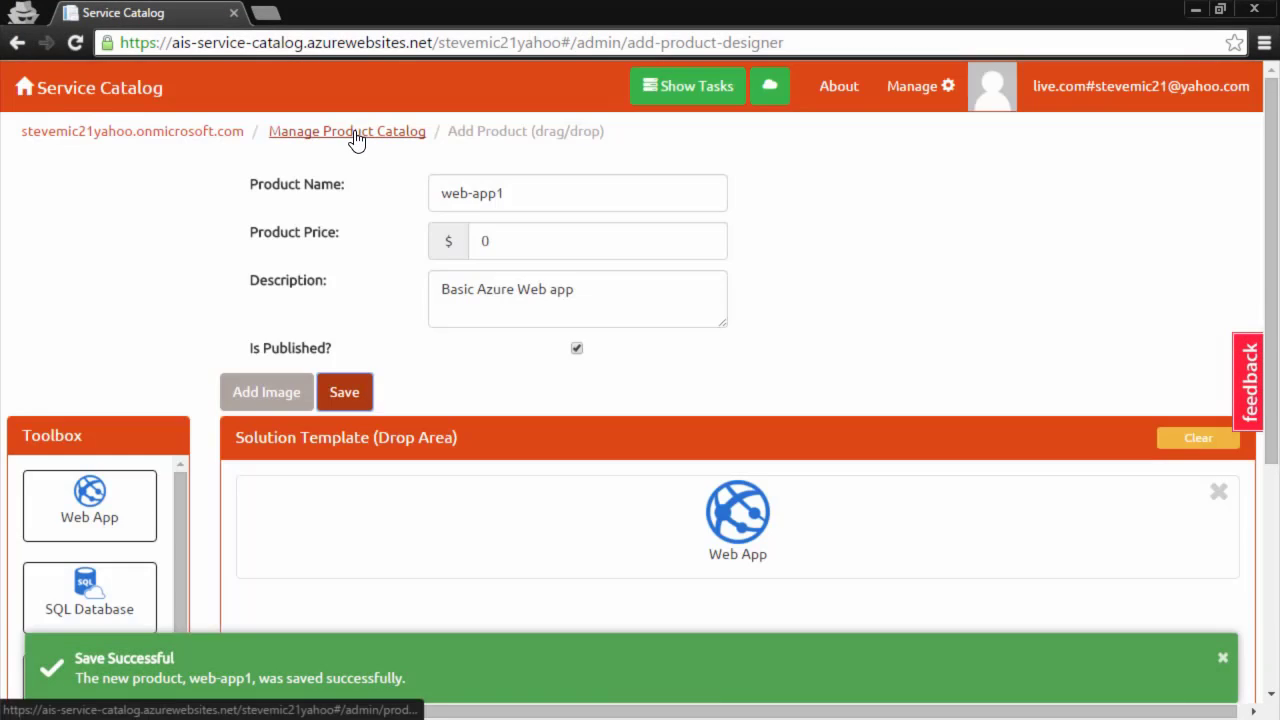
pyautogui.click(356, 137)
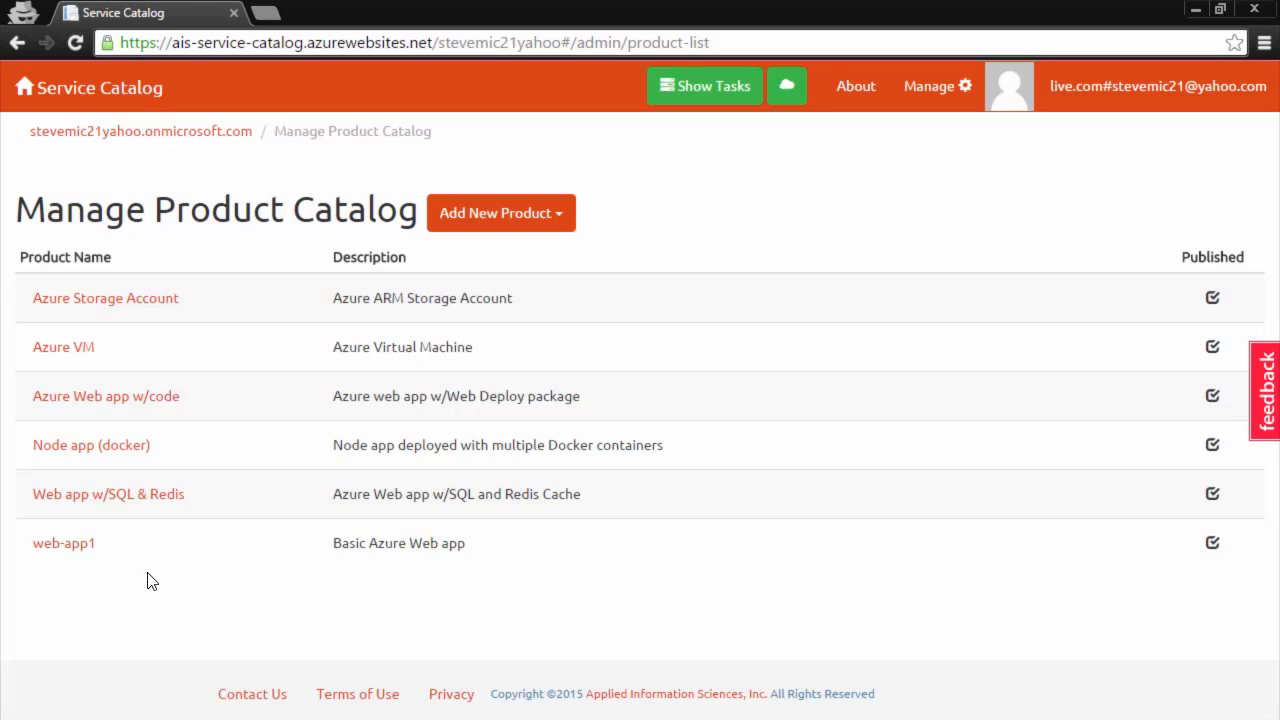
pyautogui.click(75, 550)
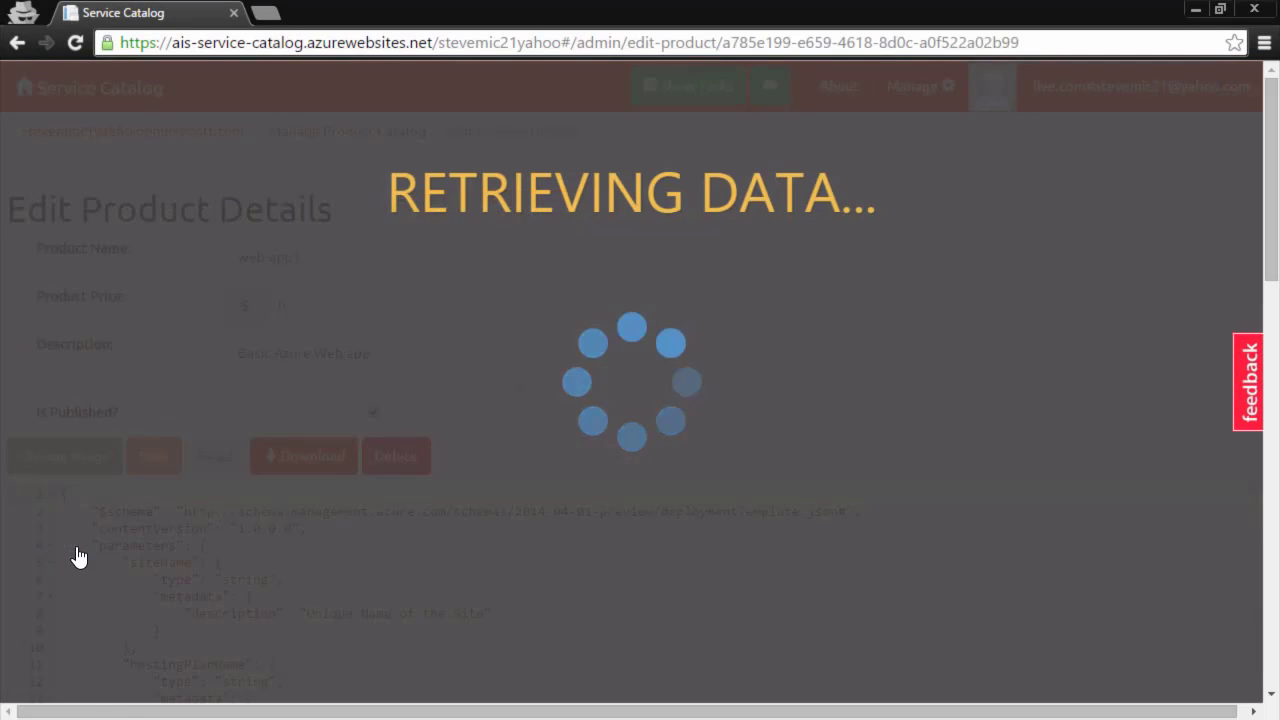
# Examine the product's JSON template, especially the siteName, hostingPlanName and sku parameters.
pyautogui.scroll(-1, 716, 390)
pyautogui.scroll(-2, 716, 390)
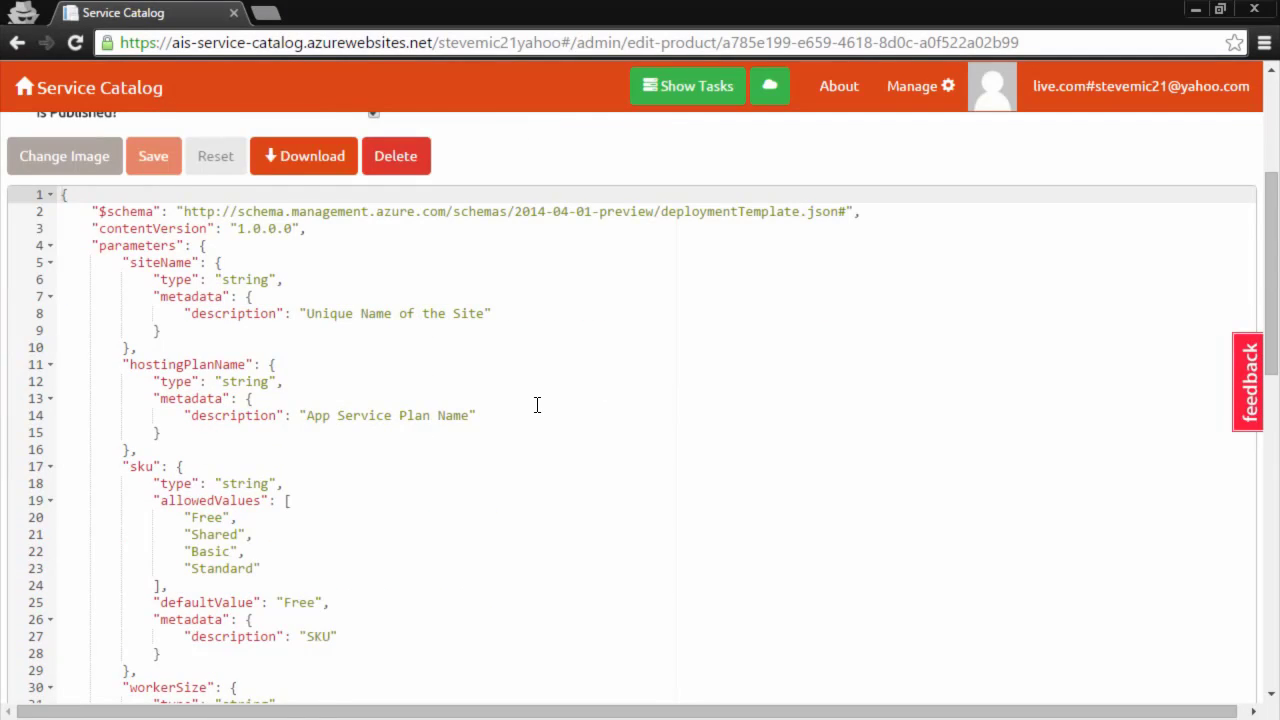
pyautogui.scroll(-5, 536, 404)
pyautogui.scroll(-5, 536, 404)
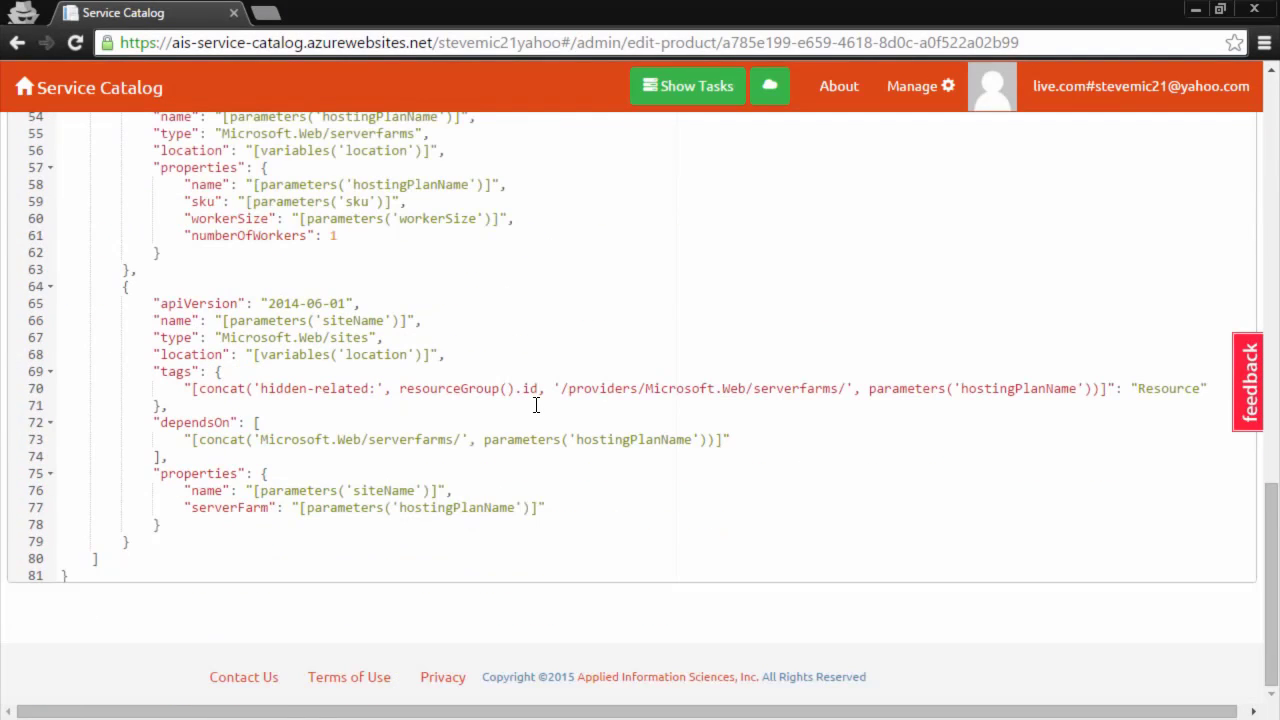
pyautogui.scroll(11, 535, 405)
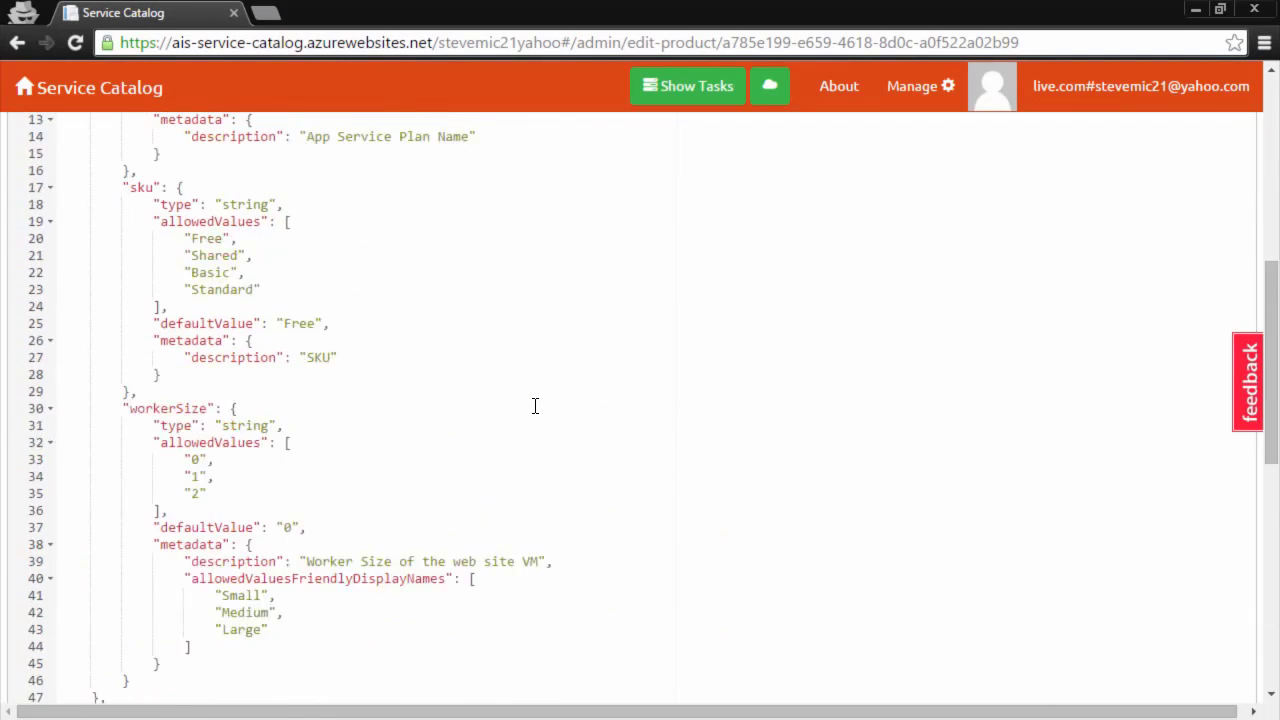
pyautogui.scroll(1, 535, 405)
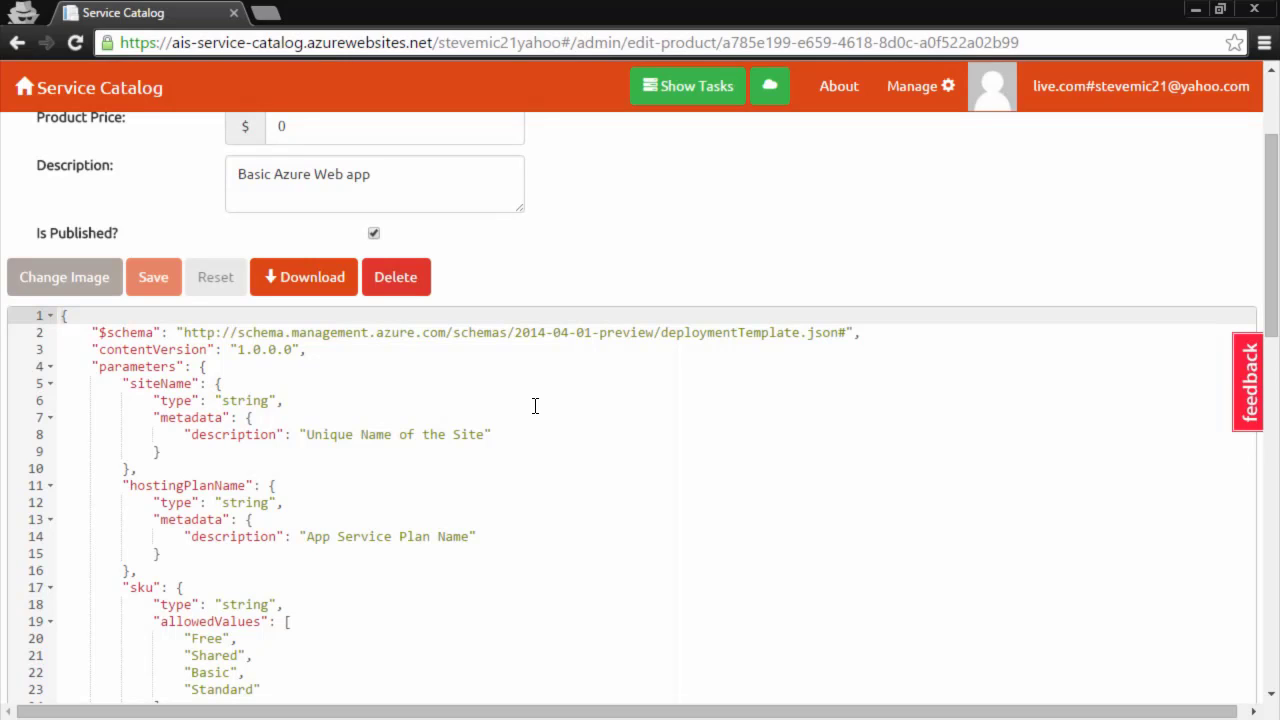
pyautogui.scroll(-1, 535, 405)
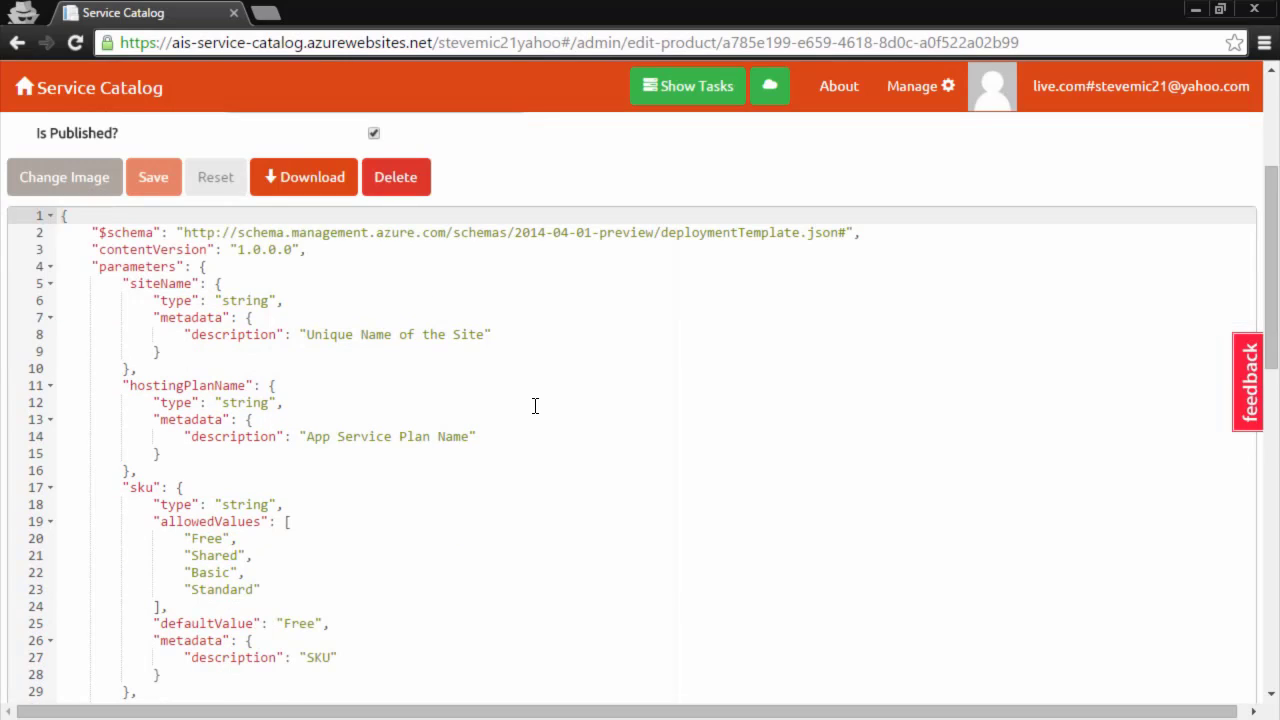
pyautogui.click(130, 284)
pyautogui.click(187, 390)
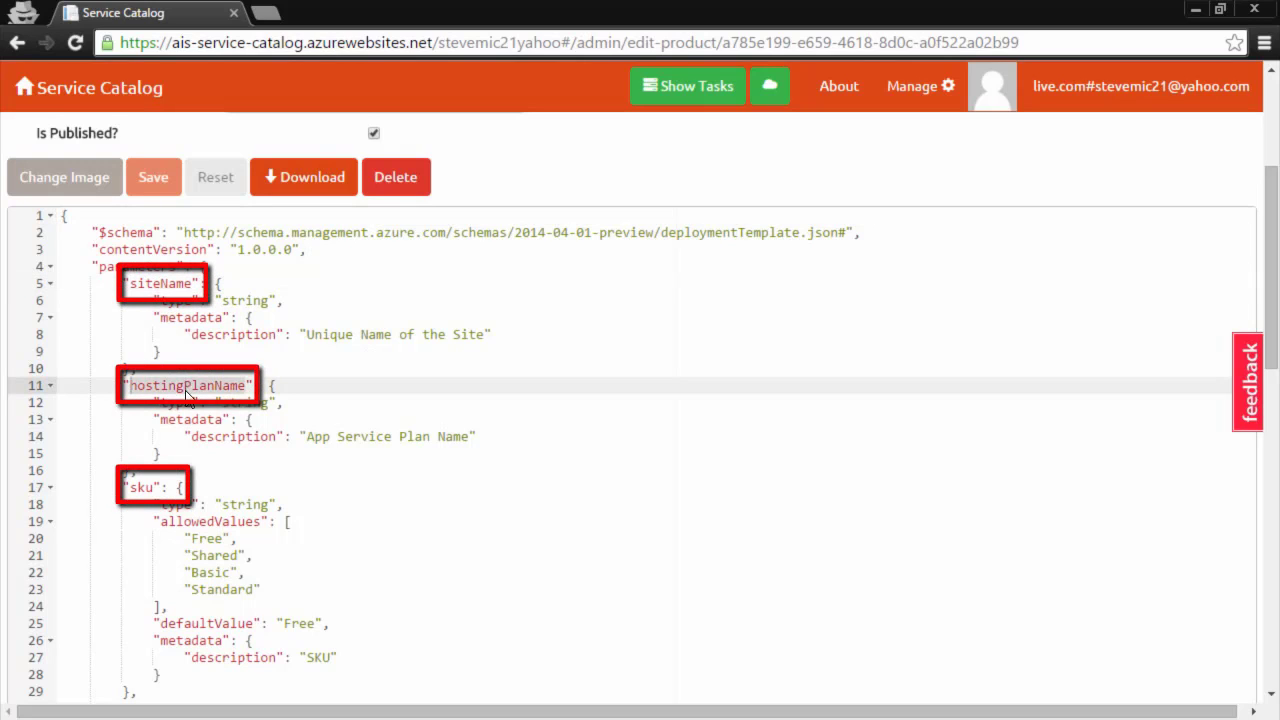
pyautogui.doubleClick(142, 488)
# Delete the "Shared" line from the sku parameter's allowed values in the template.
pyautogui.scroll(-3, 210, 540)
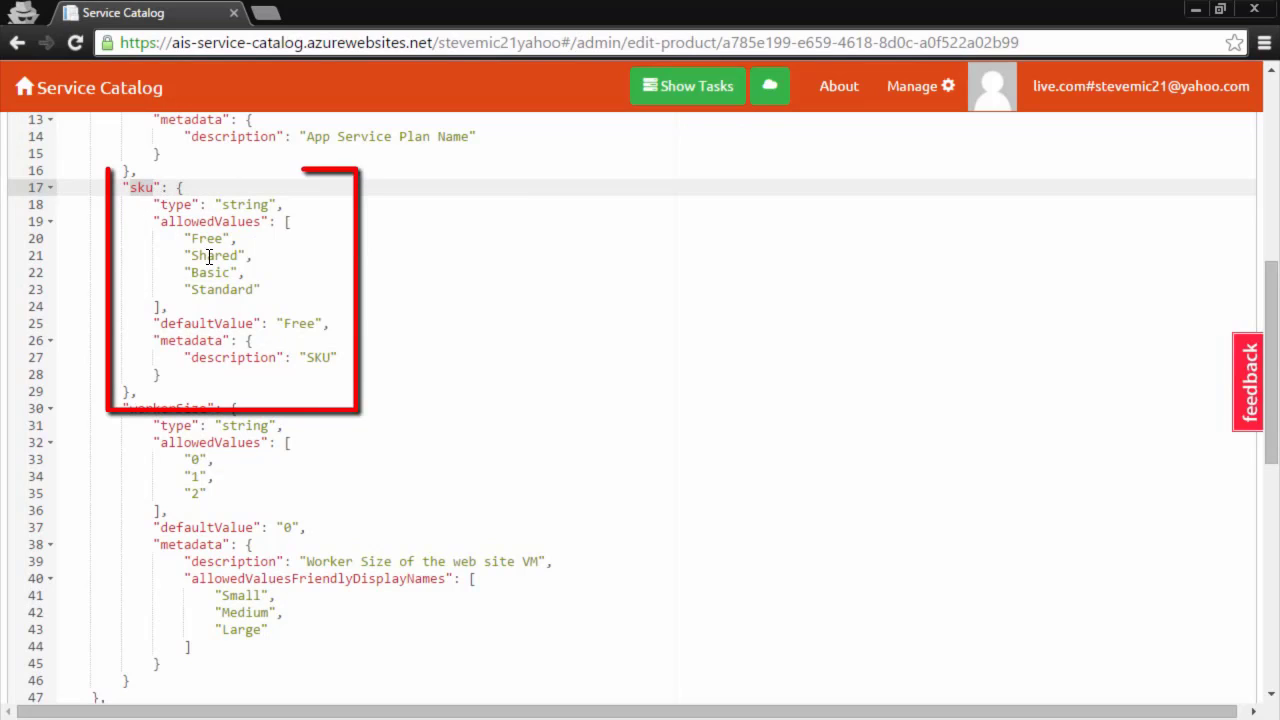
pyautogui.click(209, 256)
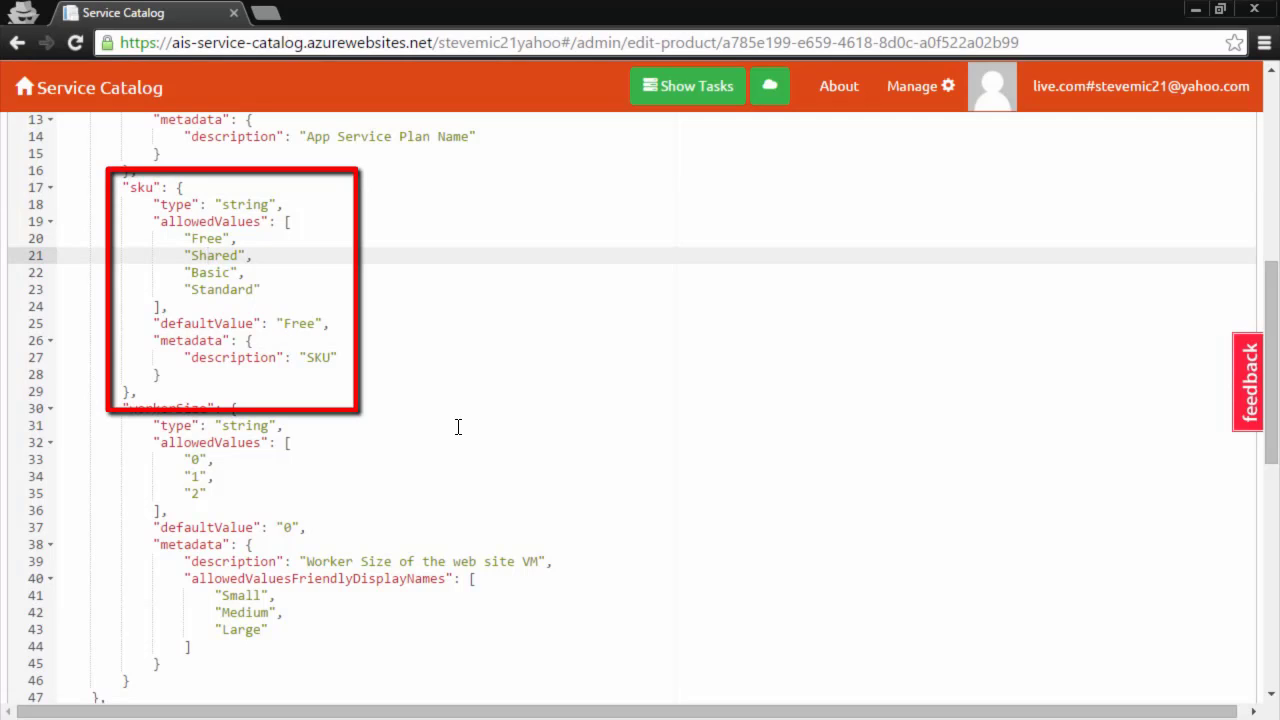
pyautogui.press('Home')
pyautogui.hotkey('shift', 'End')
pyautogui.press('BackSpace')
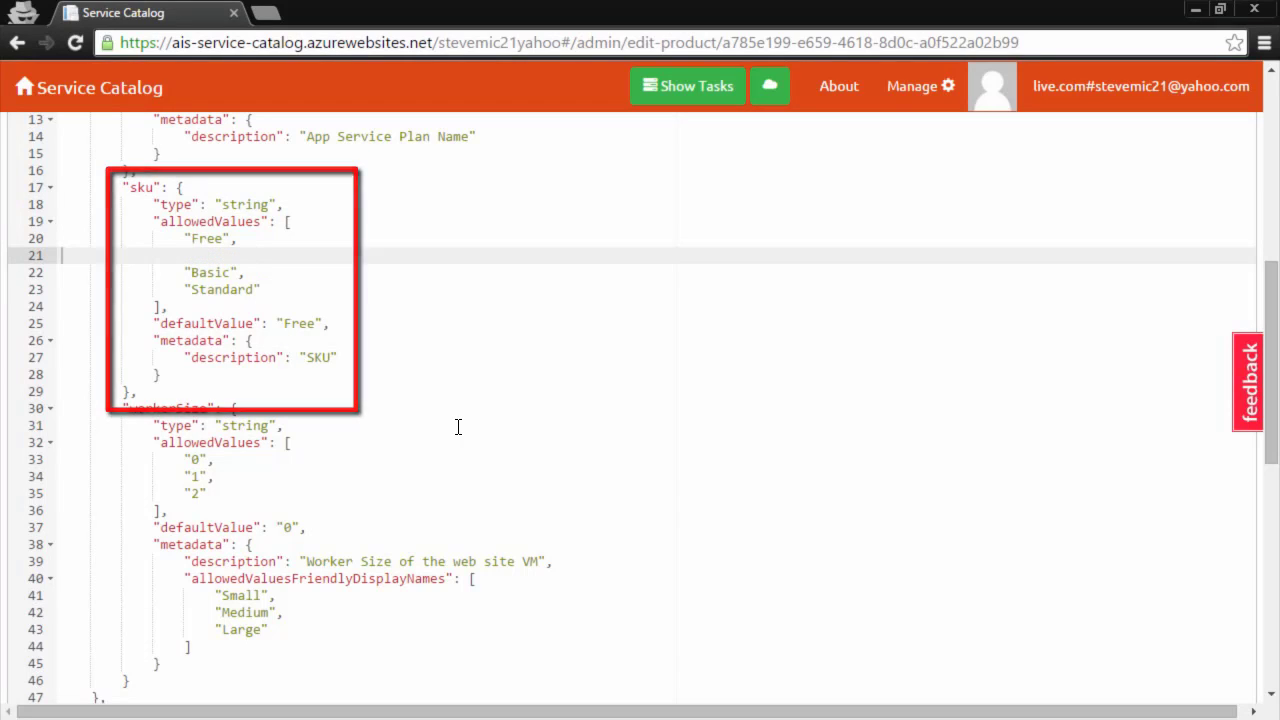
pyautogui.press('BackSpace')
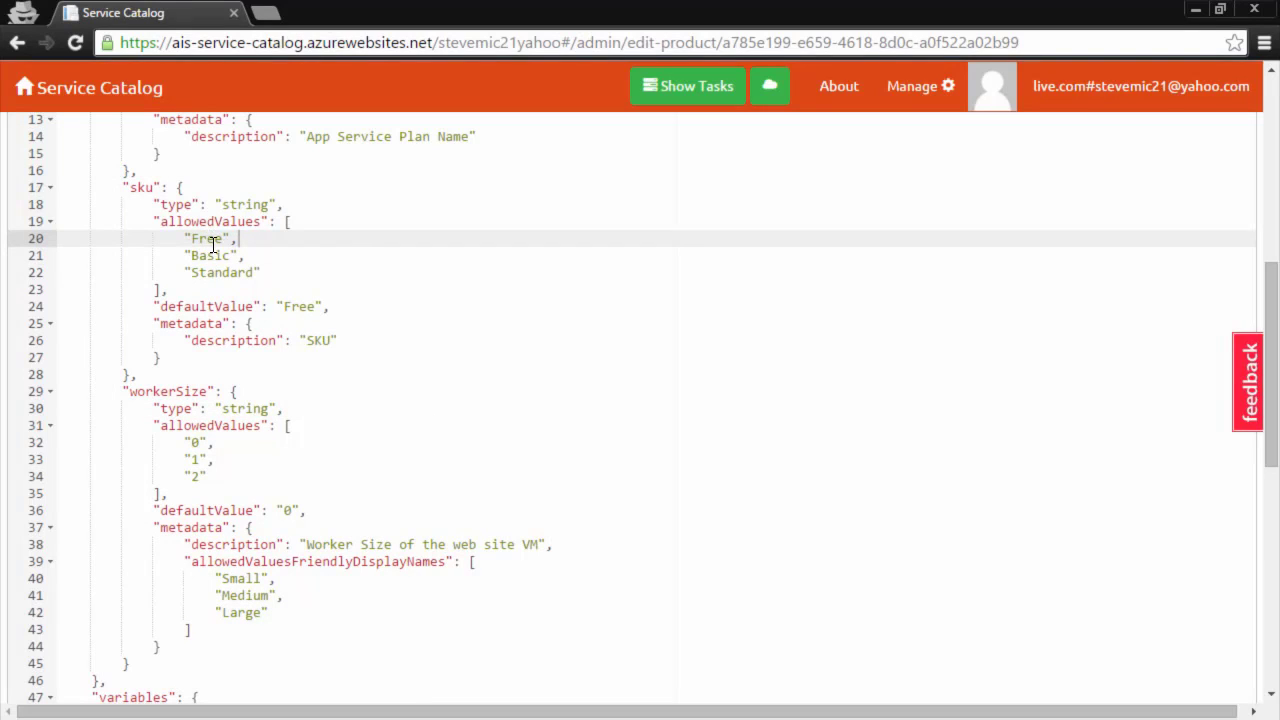
# Collapse the template's parameters and variables sections and review the resources section.
pyautogui.scroll(-2, 224, 318)
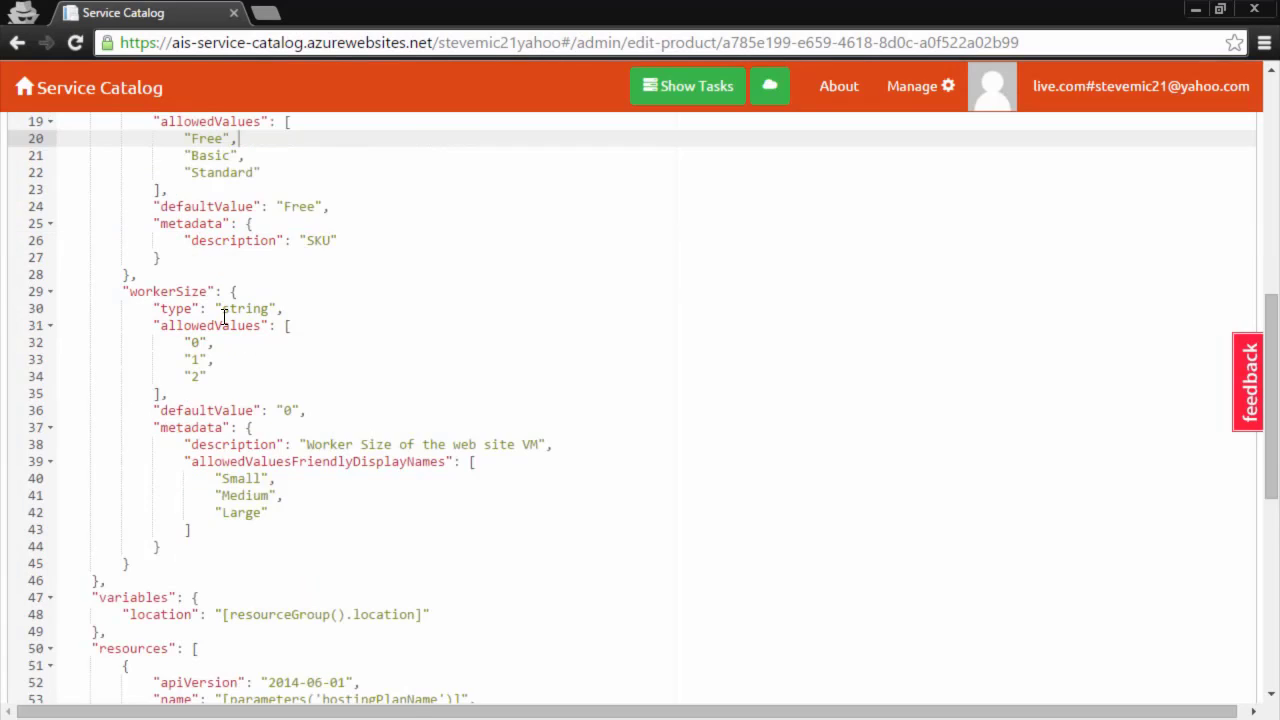
pyautogui.scroll(2, 224, 318)
pyautogui.scroll(5, 224, 318)
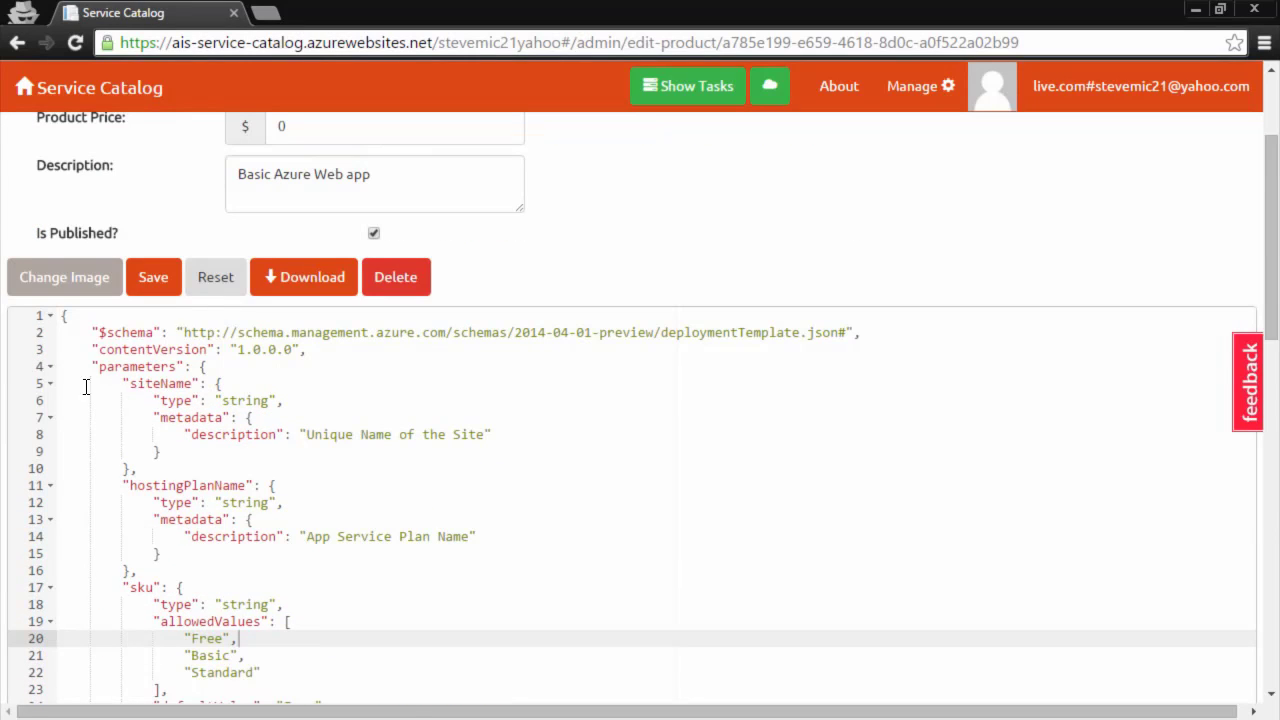
pyautogui.click(50, 368)
pyautogui.click(50, 384)
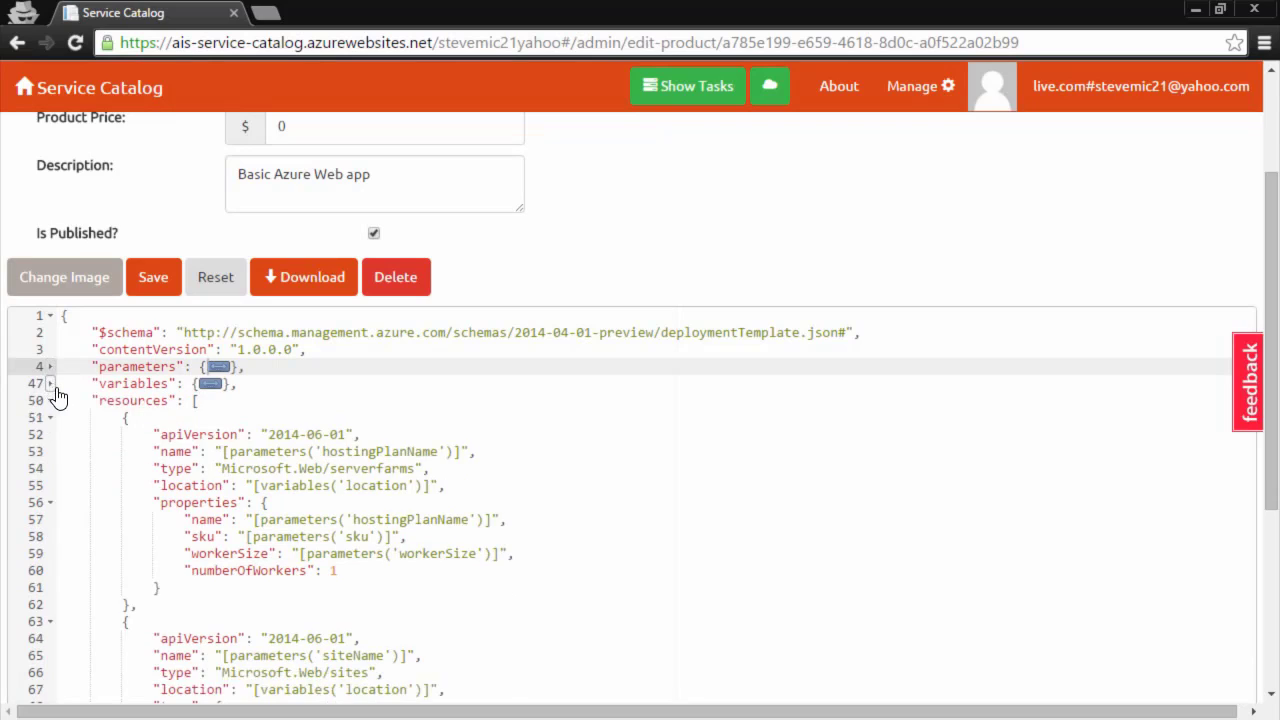
pyautogui.scroll(-2, 779, 461)
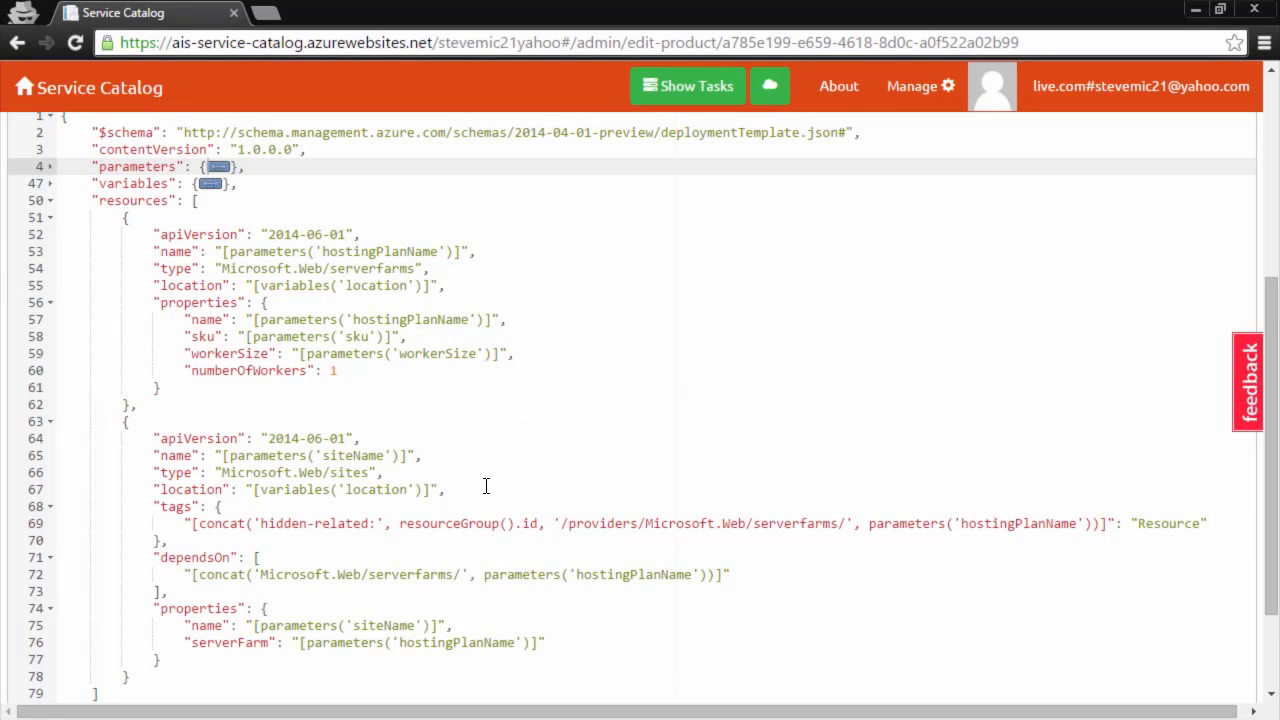
# Save the edited product and download its template, returning to the product catalog list.
pyautogui.scroll(4, 483, 488)
pyautogui.click(153, 462)
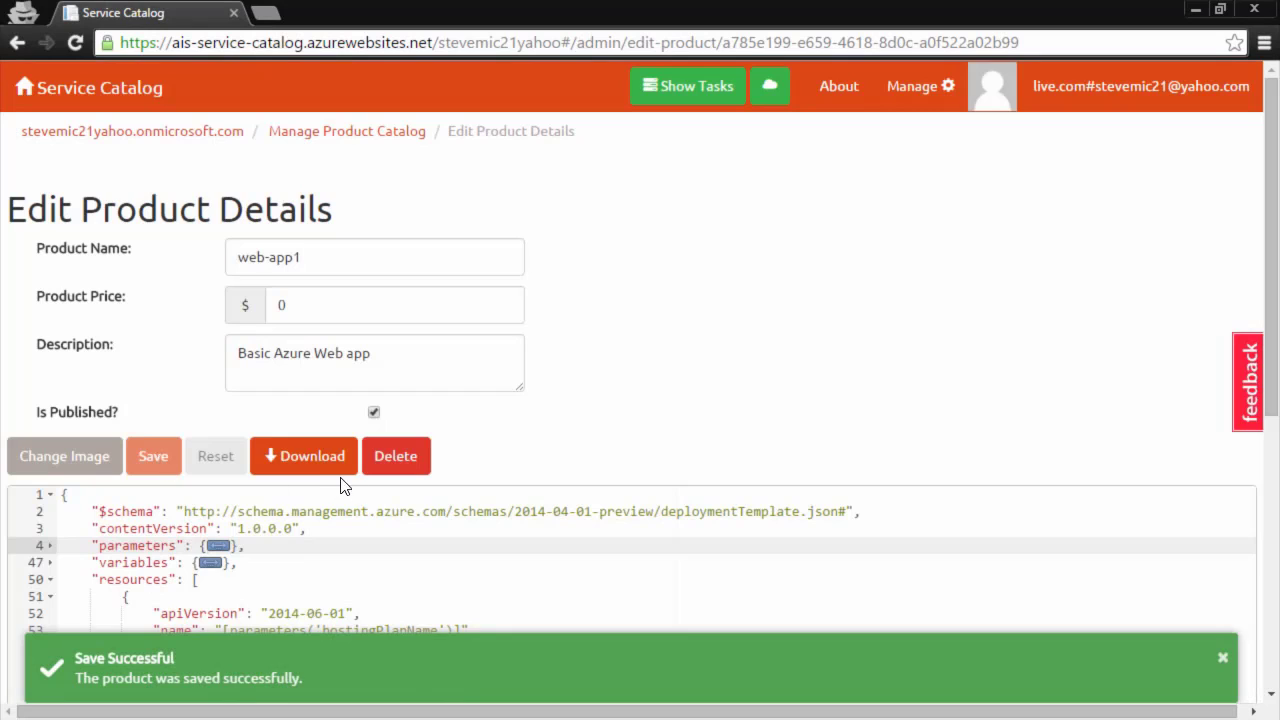
pyautogui.click(322, 467)
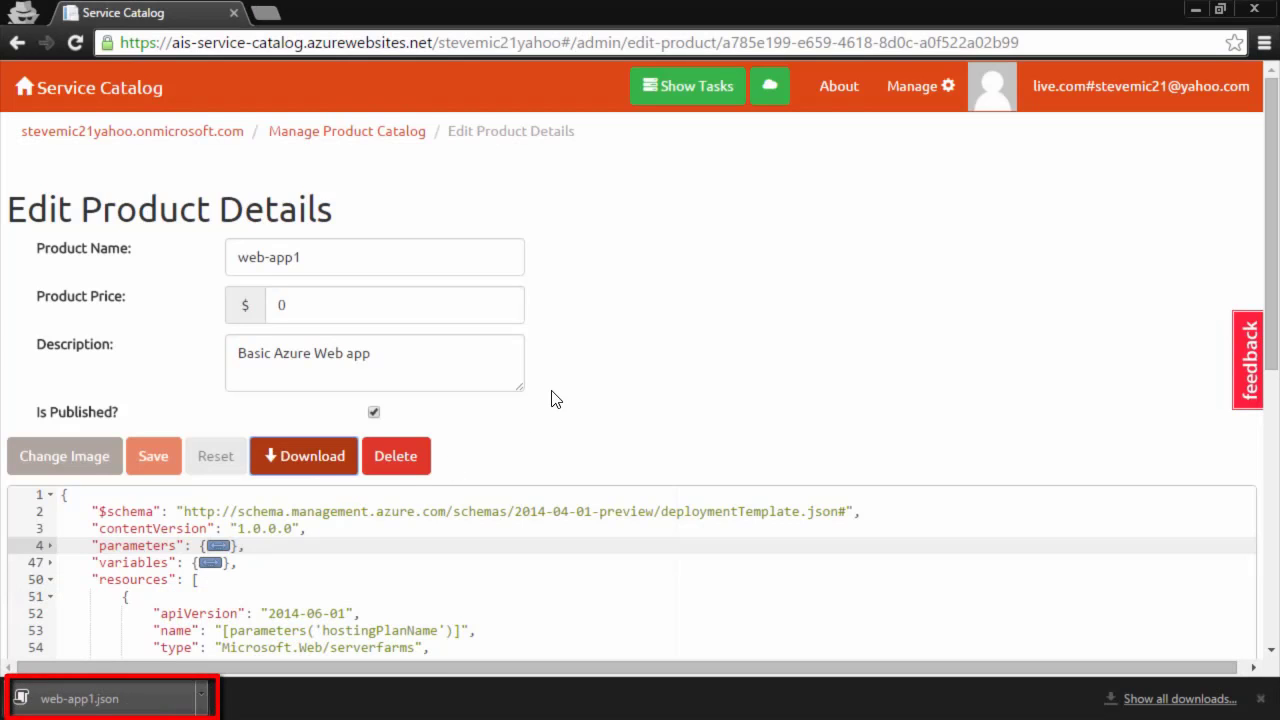
pyautogui.click(362, 140)
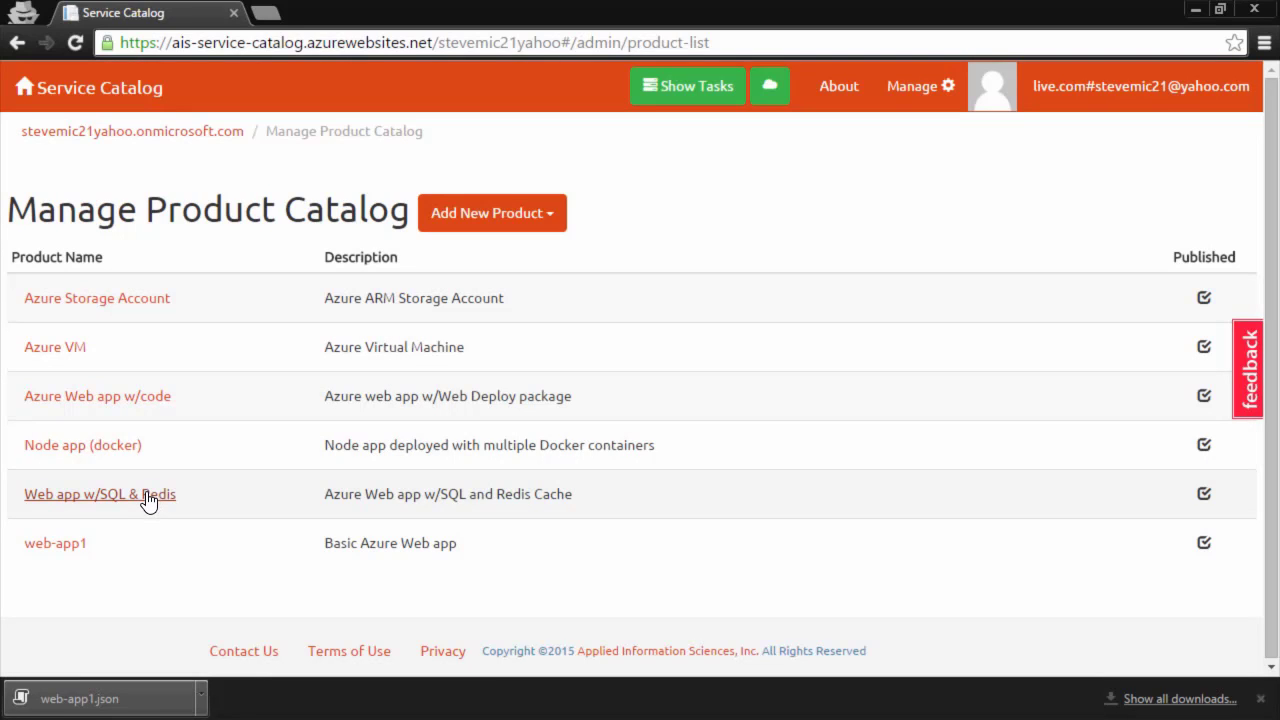
# Open the Web app w/SQL & Redis product and examine the parameters of its JSON template.
pyautogui.click(136, 500)
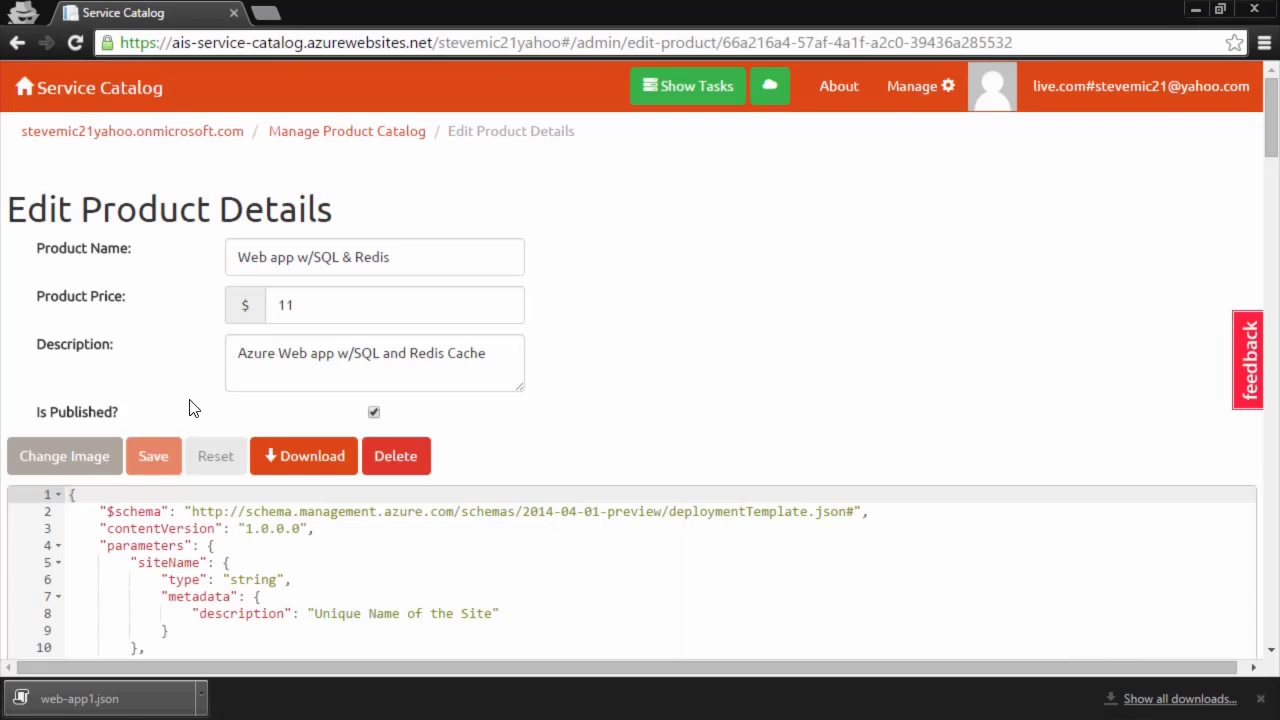
pyautogui.scroll(-3, 195, 405)
pyautogui.scroll(-2, 205, 385)
pyautogui.scroll(2, 208, 378)
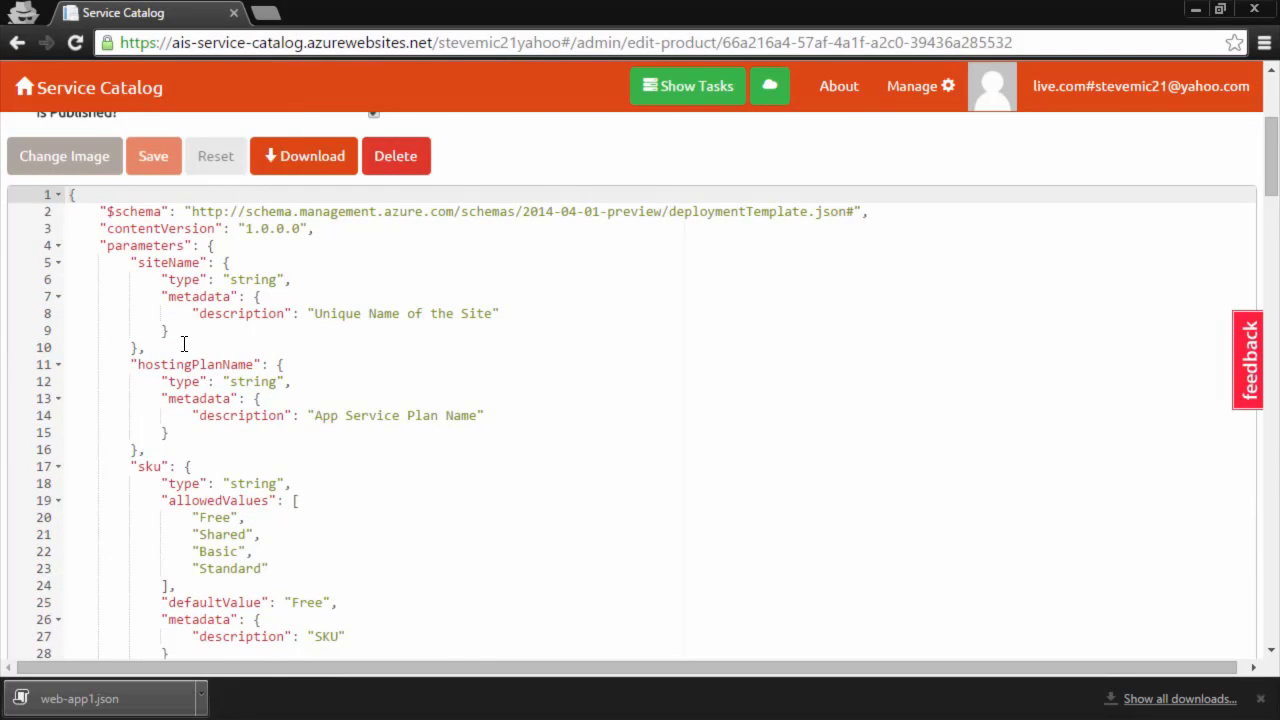
pyautogui.scroll(-13, 184, 344)
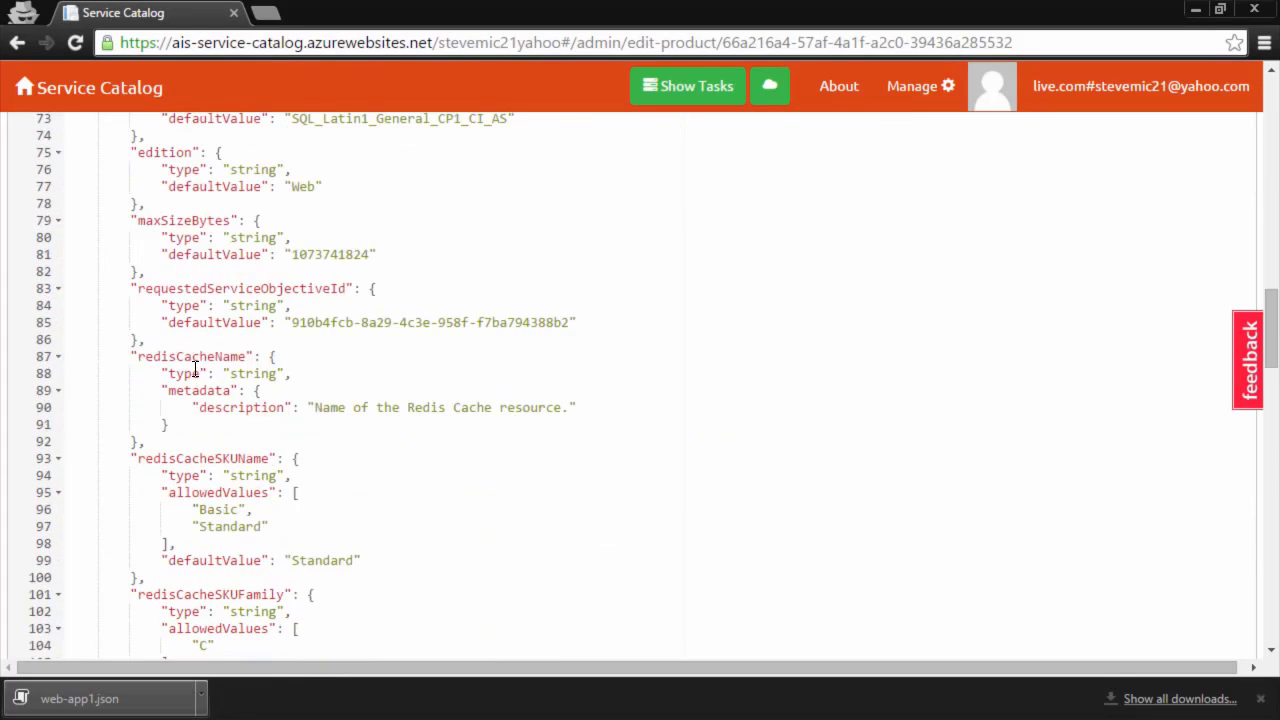
pyautogui.scroll(11, 195, 370)
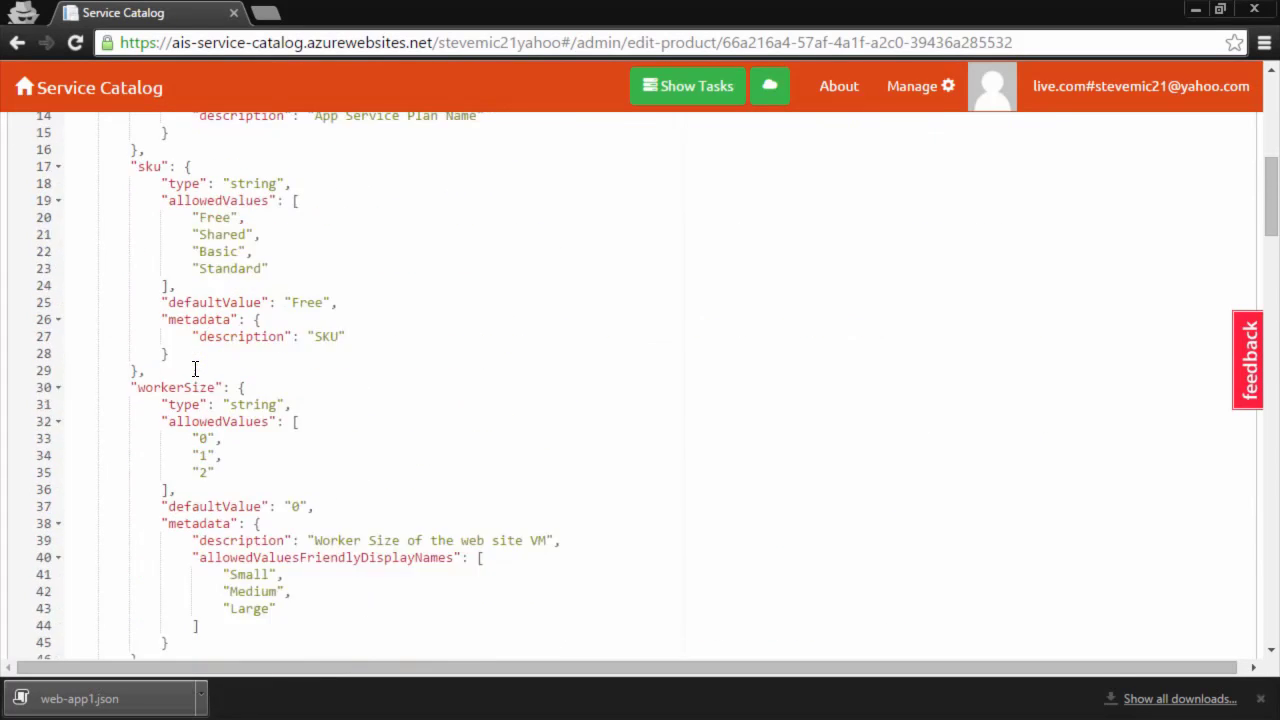
pyautogui.scroll(3, 195, 370)
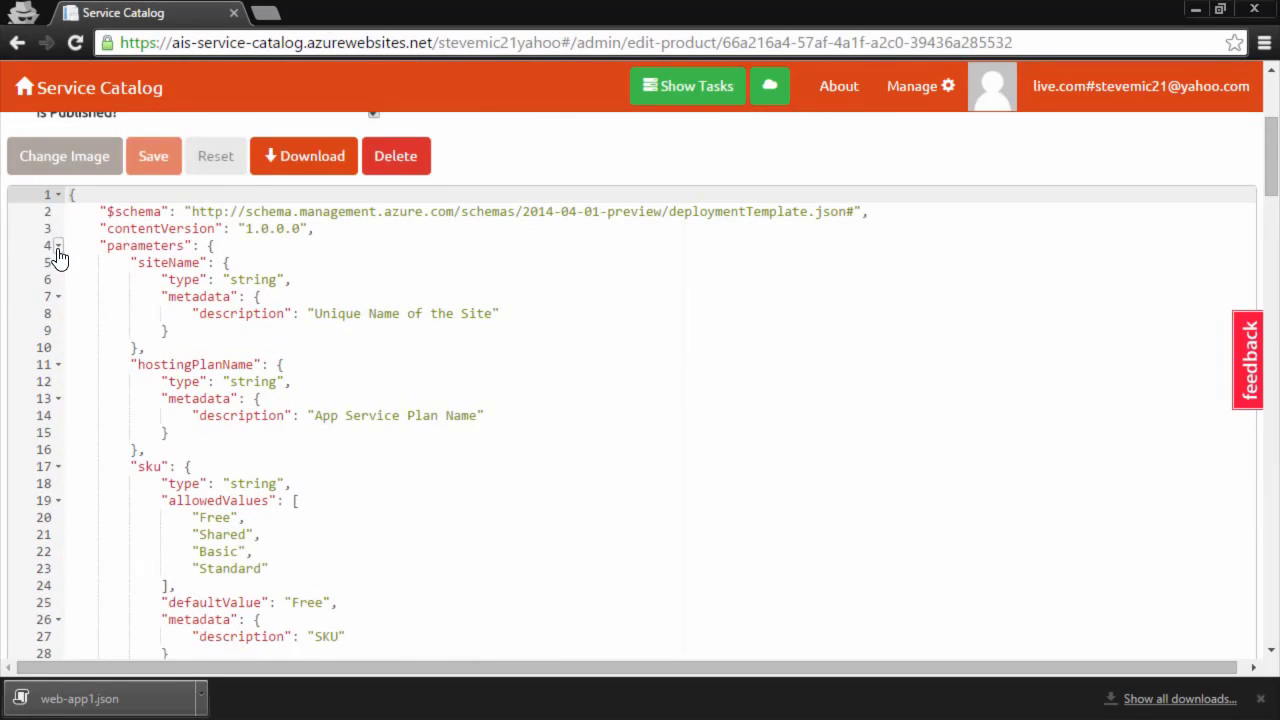
# Collapse the template's parameters section, review the Microsoft.Web/sites resource and collapse that resource block.
pyautogui.click(58, 245)
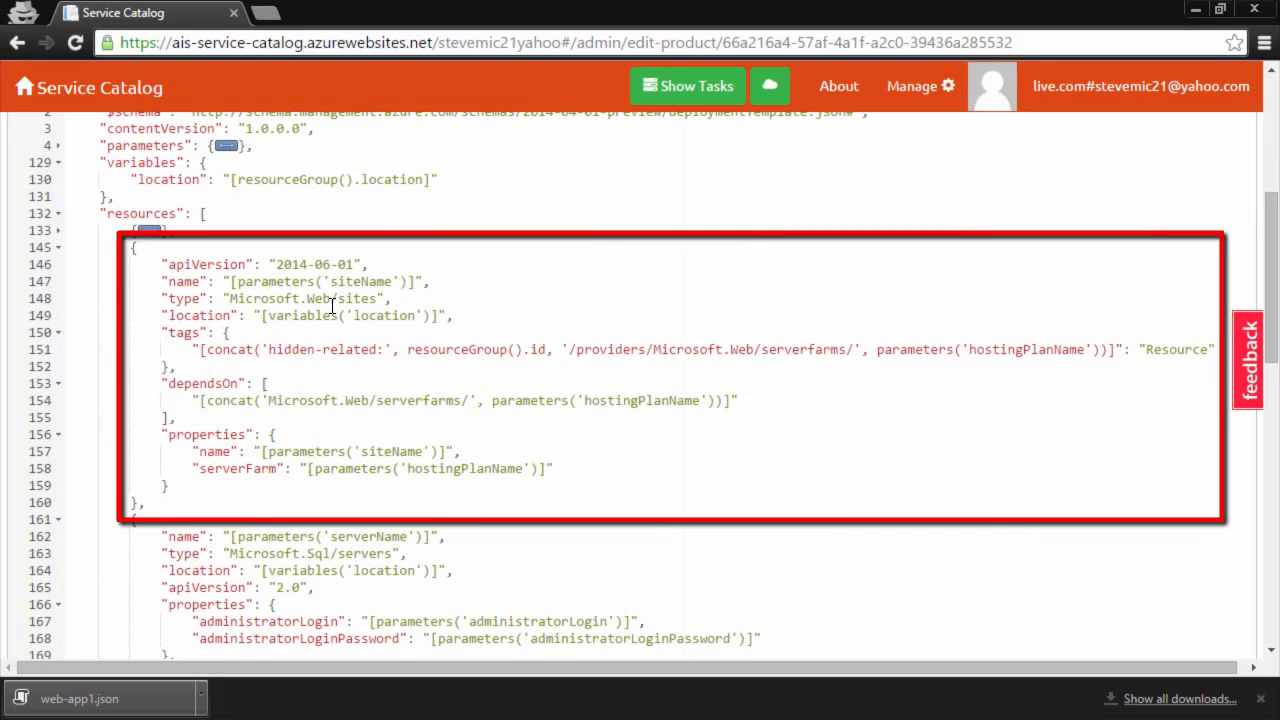
pyautogui.click(261, 298)
pyautogui.moveTo(281, 298); pyautogui.dragTo(380, 298)
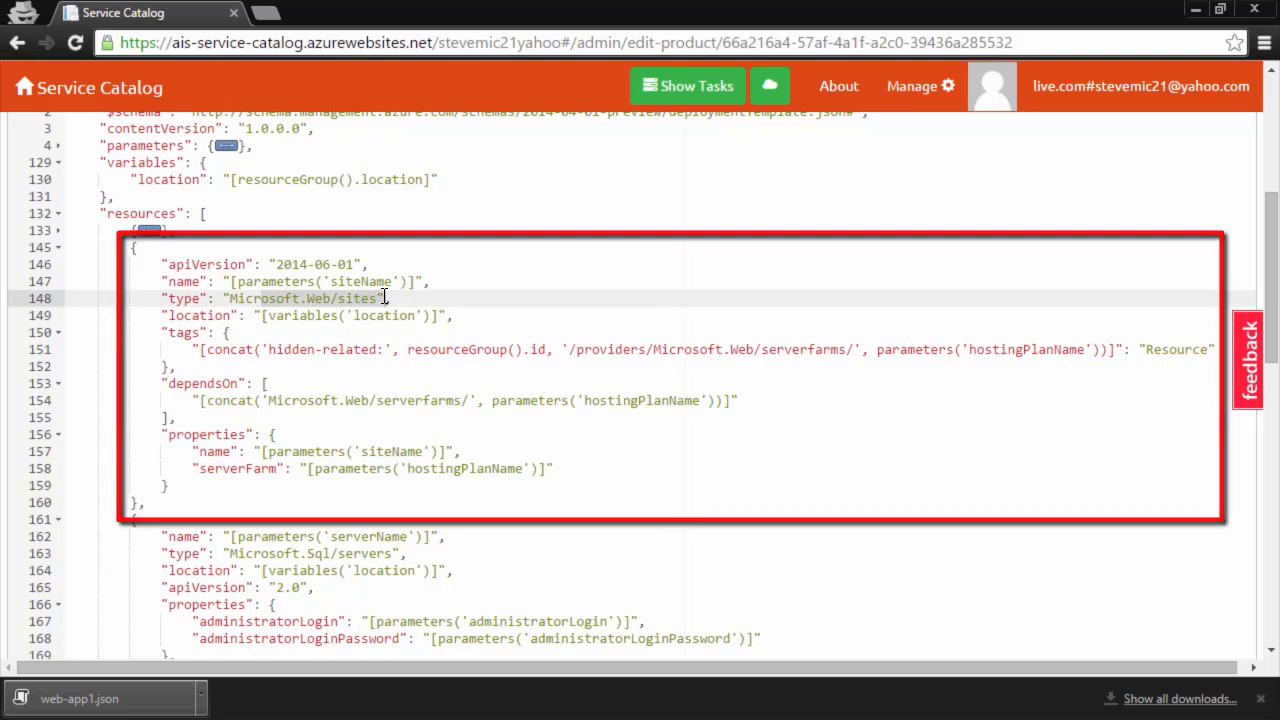
pyautogui.click(58, 247)
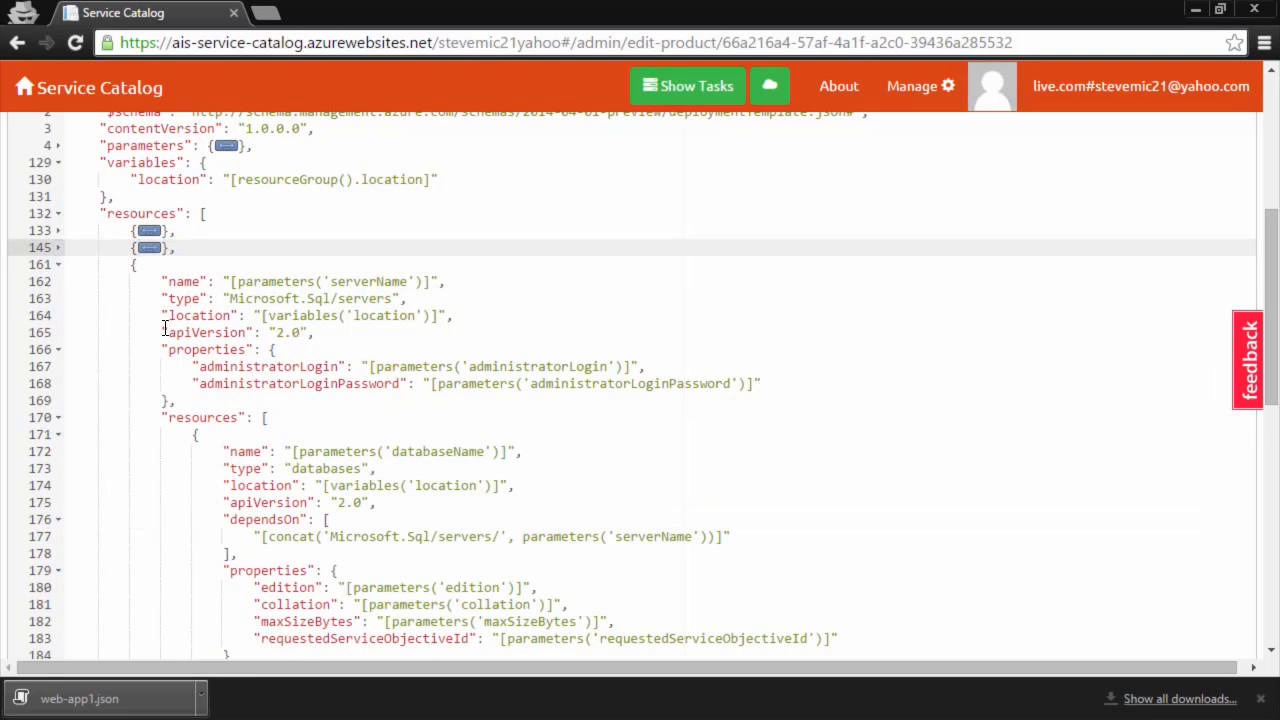
# Examine the Microsoft.Sql/servers resource, collapse its nested database and firewall rule blocks, and review the Redis cache resource.
pyautogui.doubleClick(365, 298)
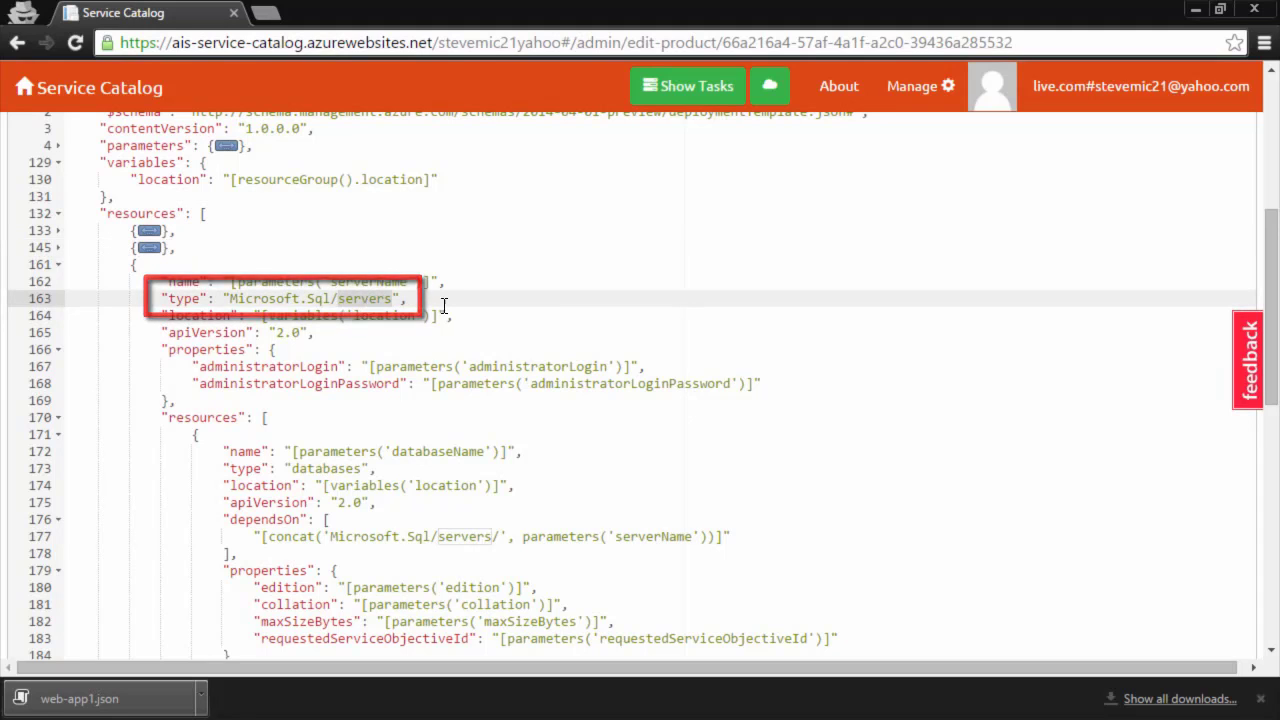
pyautogui.scroll(-1, 514, 300)
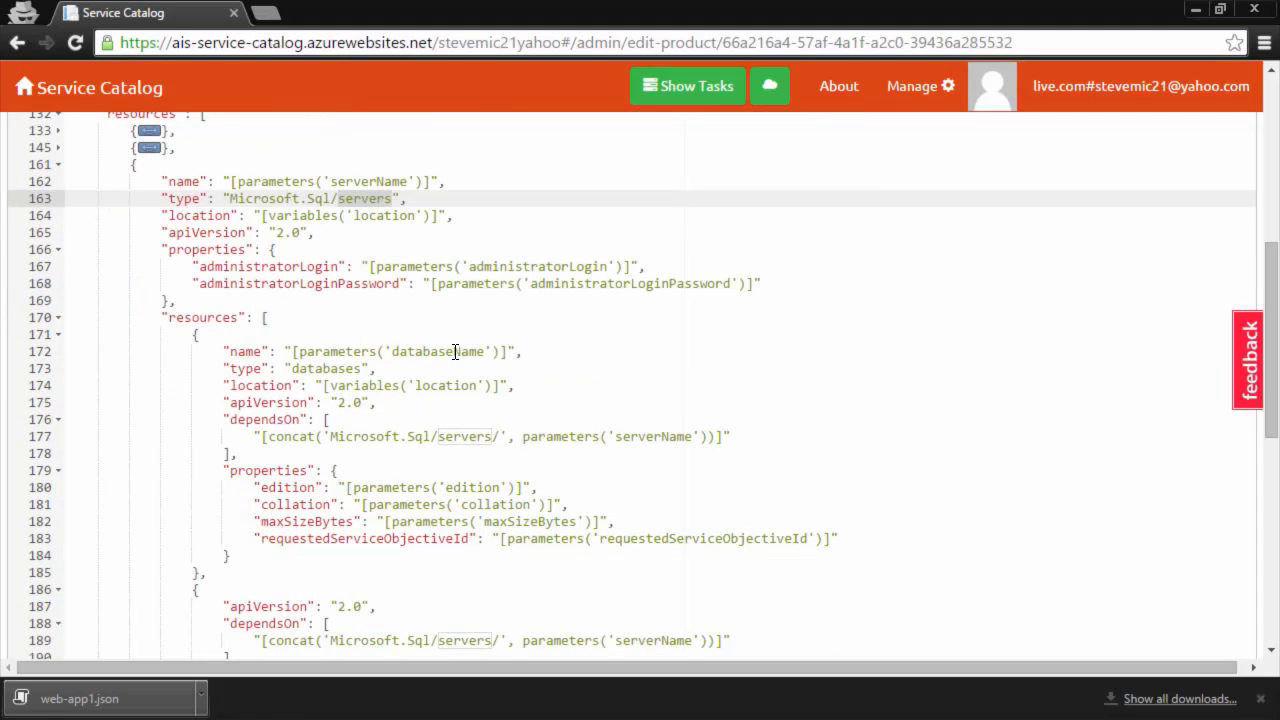
pyautogui.click(58, 336)
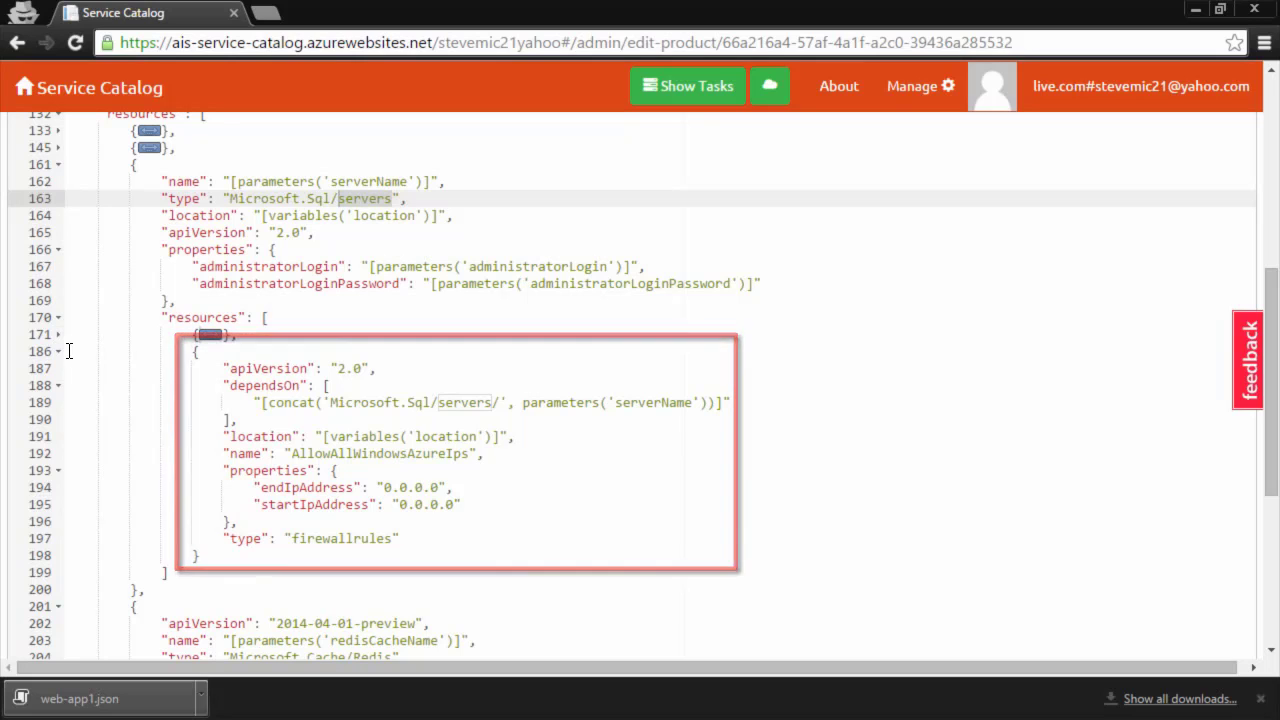
pyautogui.click(58, 352)
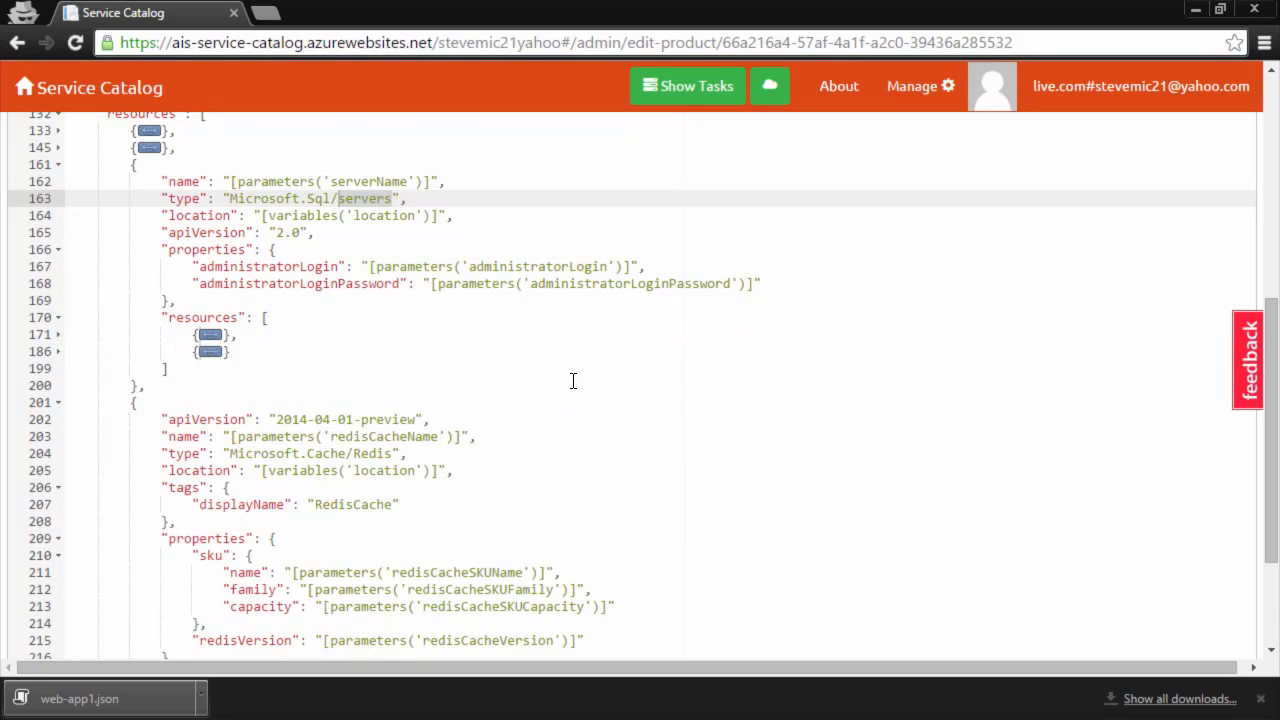
pyautogui.scroll(-2, 571, 380)
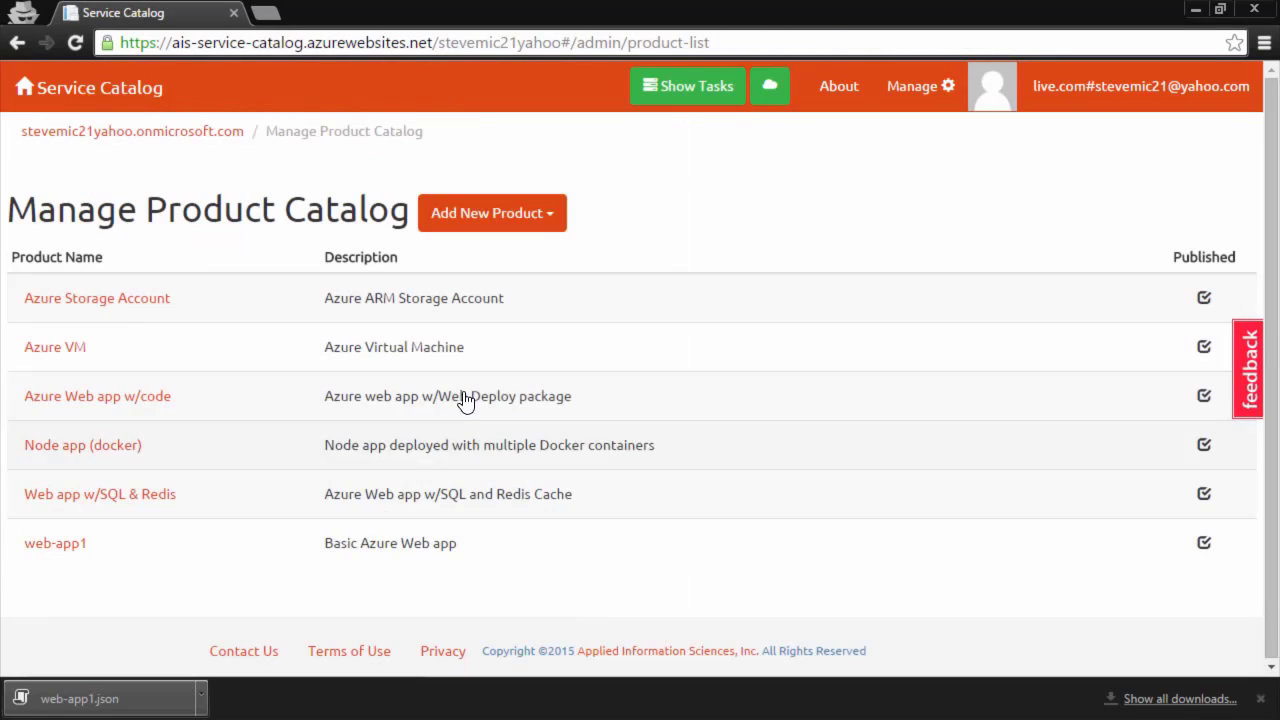
# Copy the entire JSON template of the web-app1 product and return to the product catalog list.
pyautogui.click(548, 212)
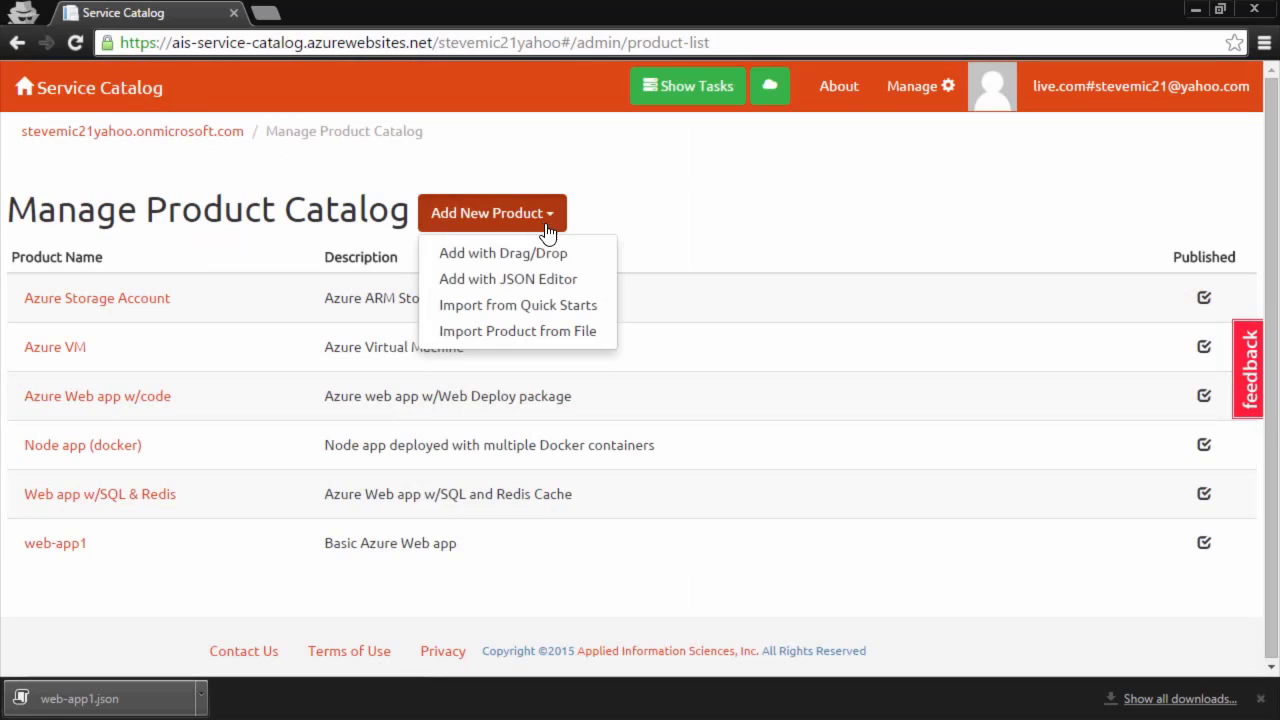
pyautogui.click(666, 237)
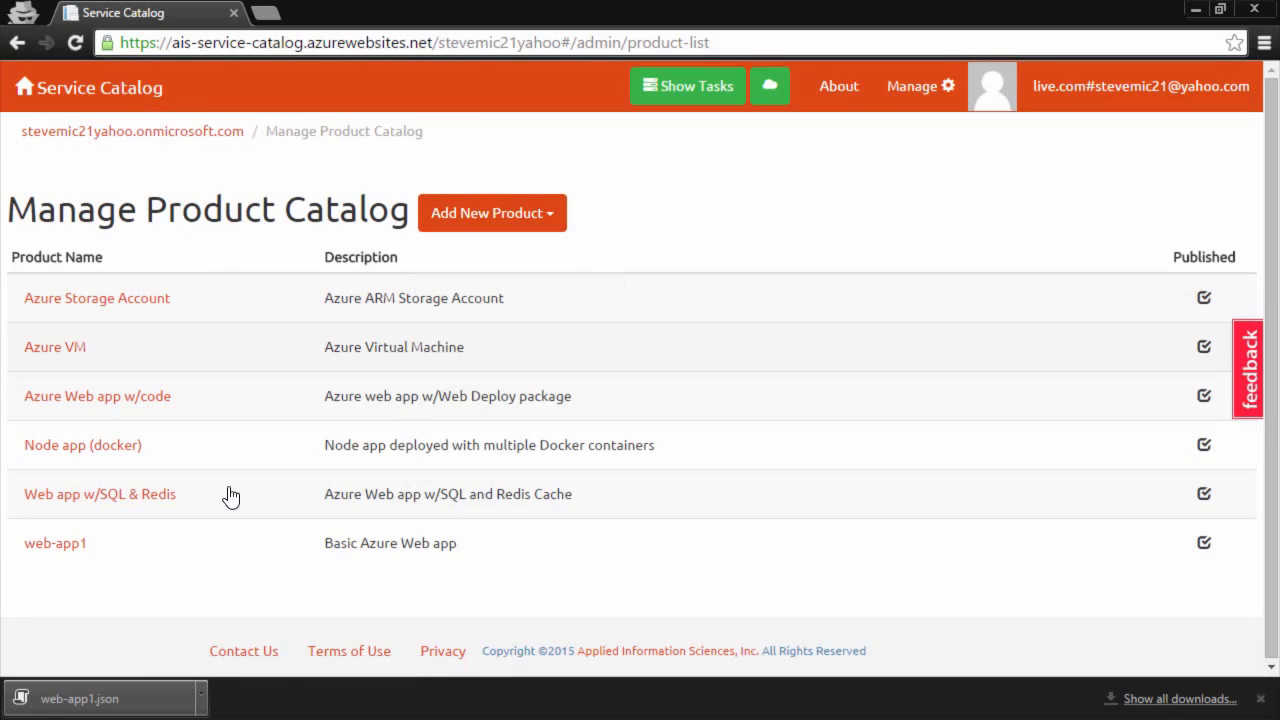
pyautogui.click(65, 546)
pyautogui.scroll(-3, 283, 419)
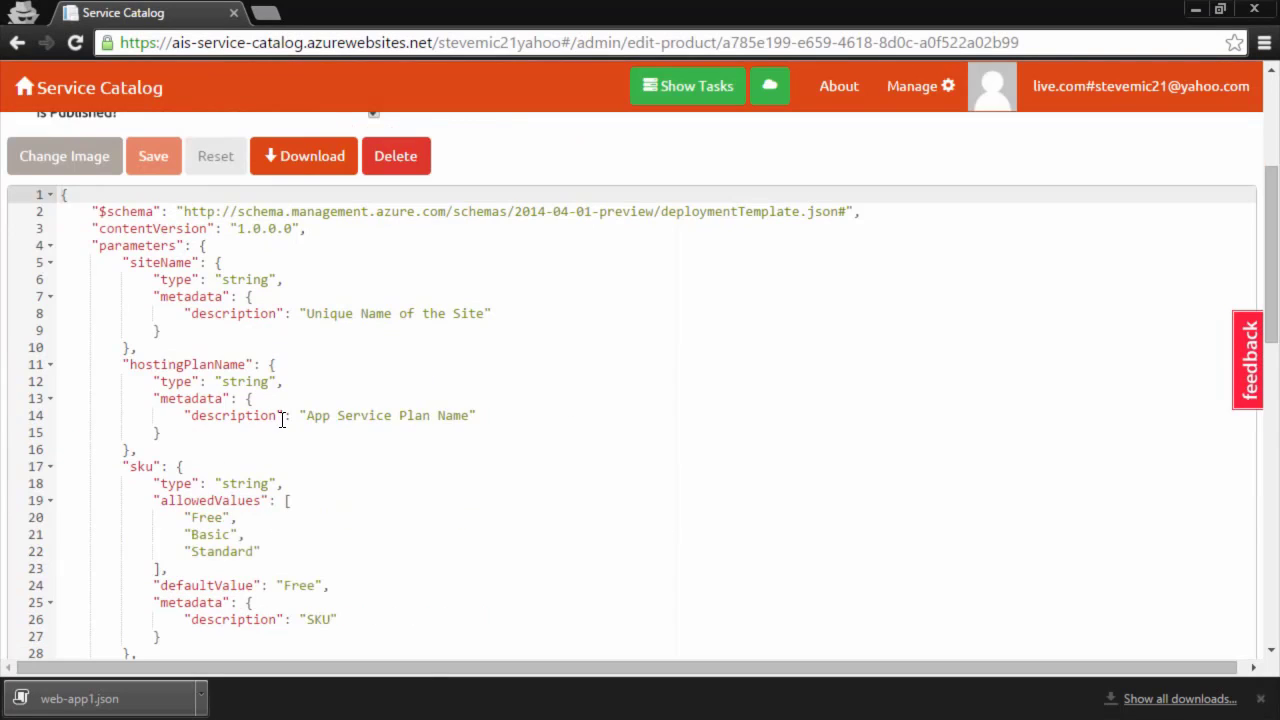
pyautogui.click(283, 416)
pyautogui.hotkey('ctrl', 'a')
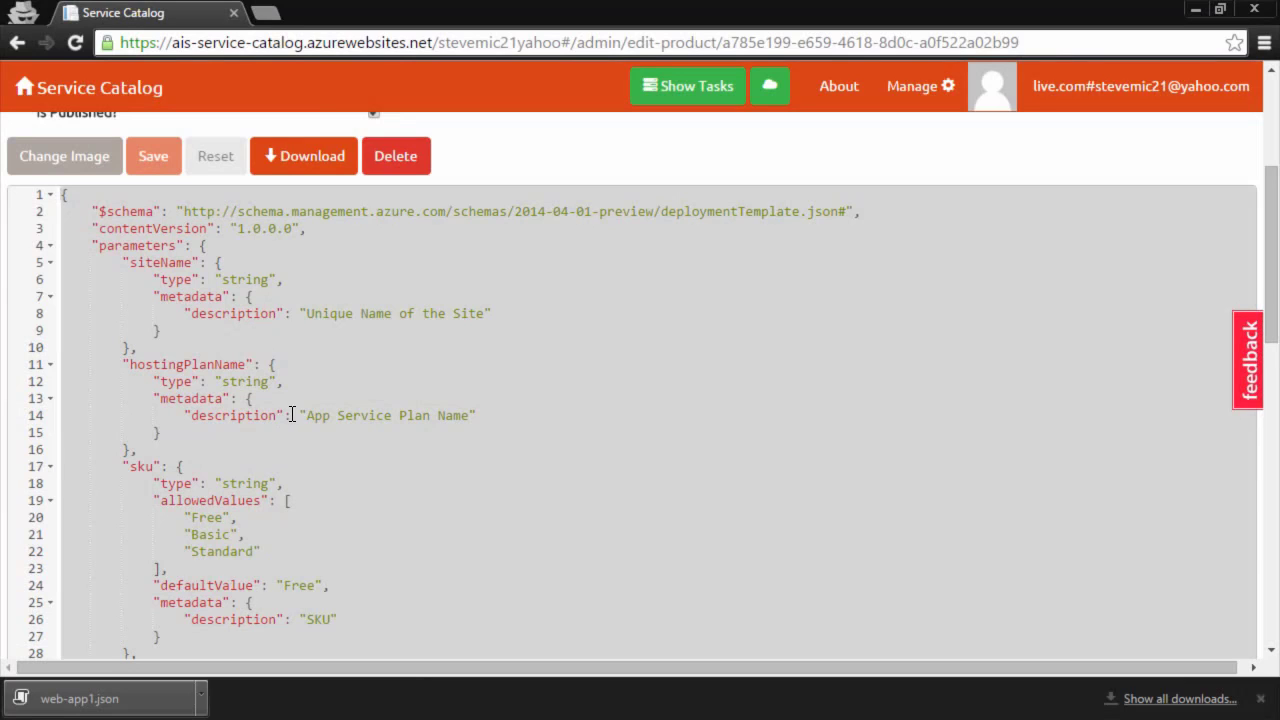
pyautogui.scroll(3, 286, 414)
pyautogui.click(306, 136)
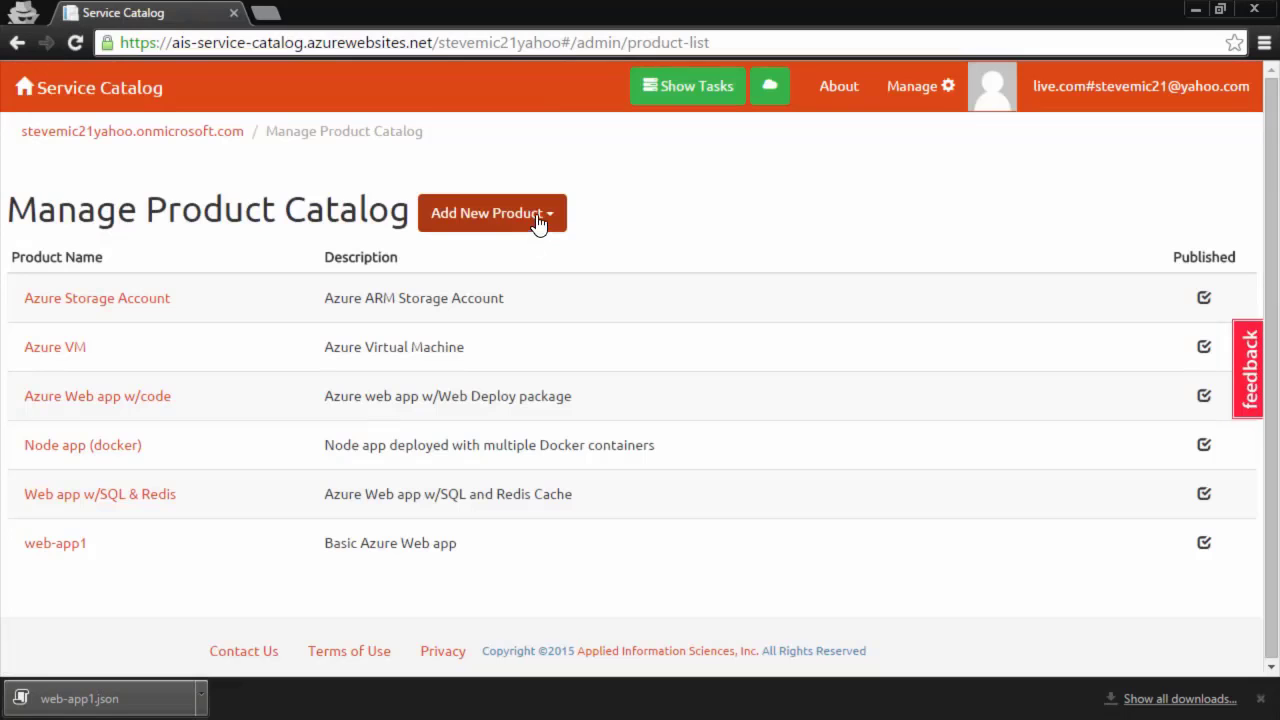
# Add a new product with the JSON editor and paste the copied template into it.
pyautogui.click(538, 216)
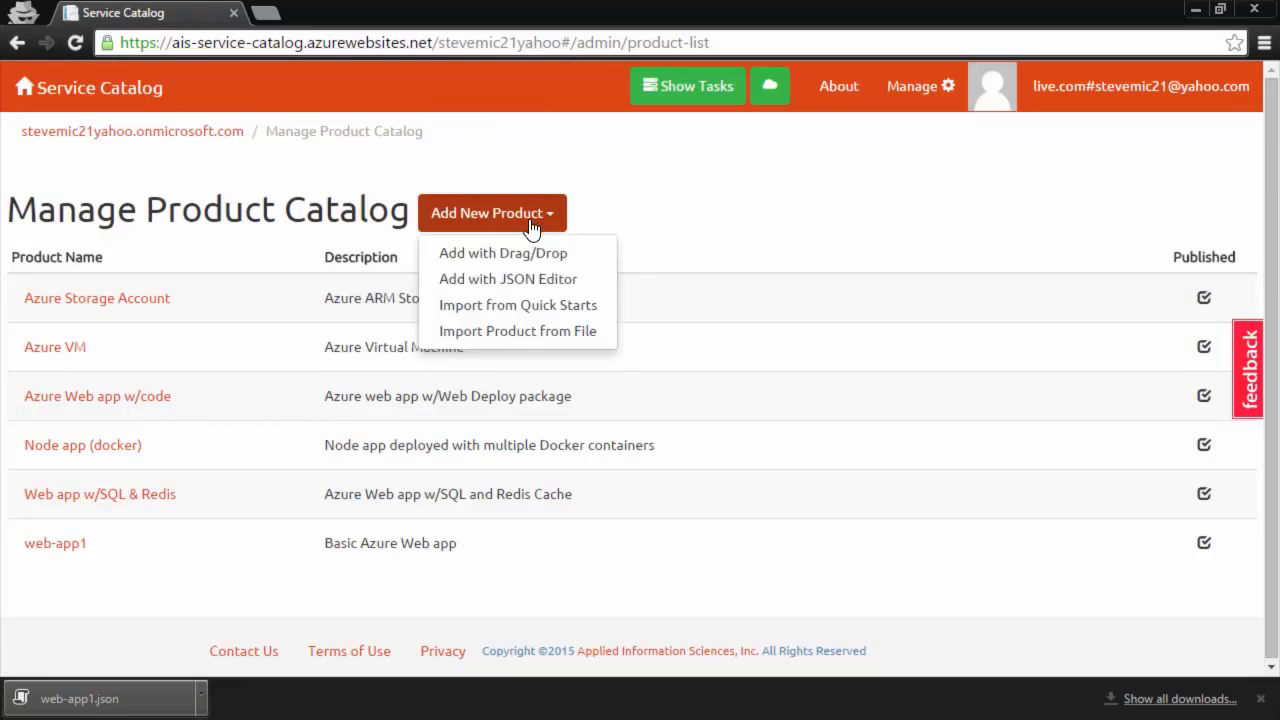
pyautogui.click(505, 281)
pyautogui.click(251, 528)
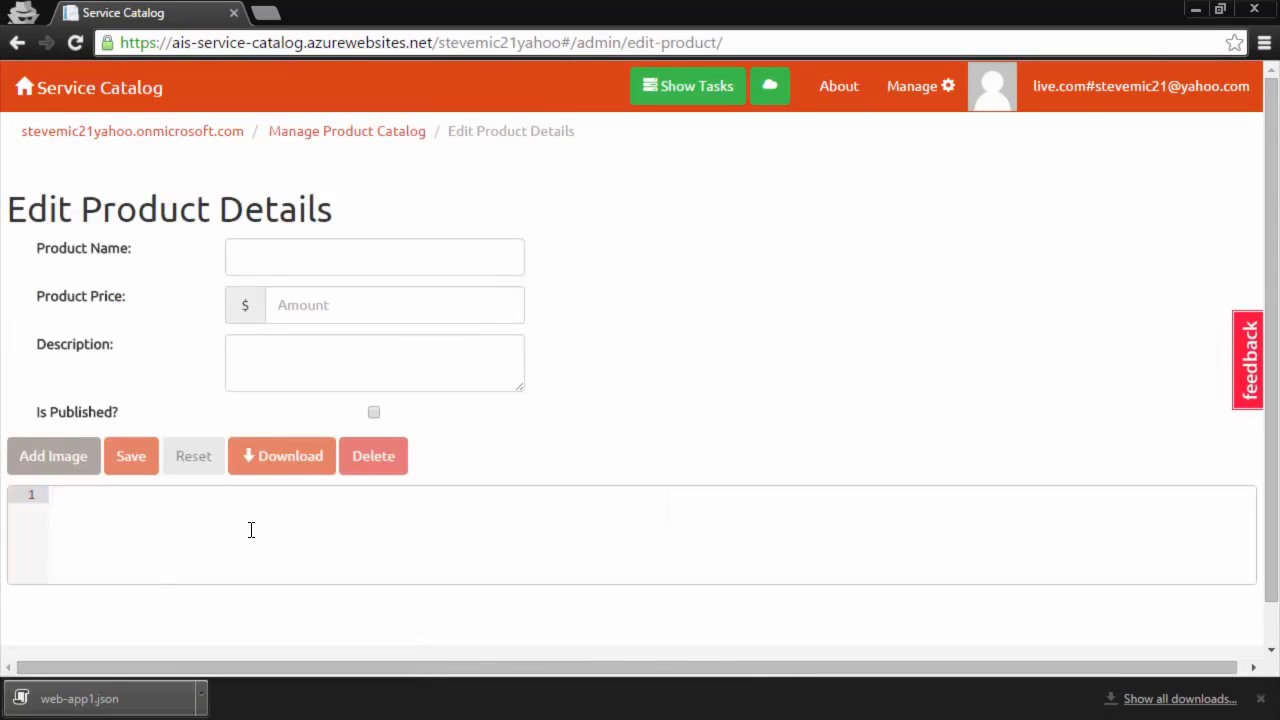
pyautogui.hotkey('ctrl', 'v')
# Name the product web-app2 with the description "Basic web app 2", save it and return to the product catalog.
pyautogui.click(278, 265)
pyautogui.write('web-app2')
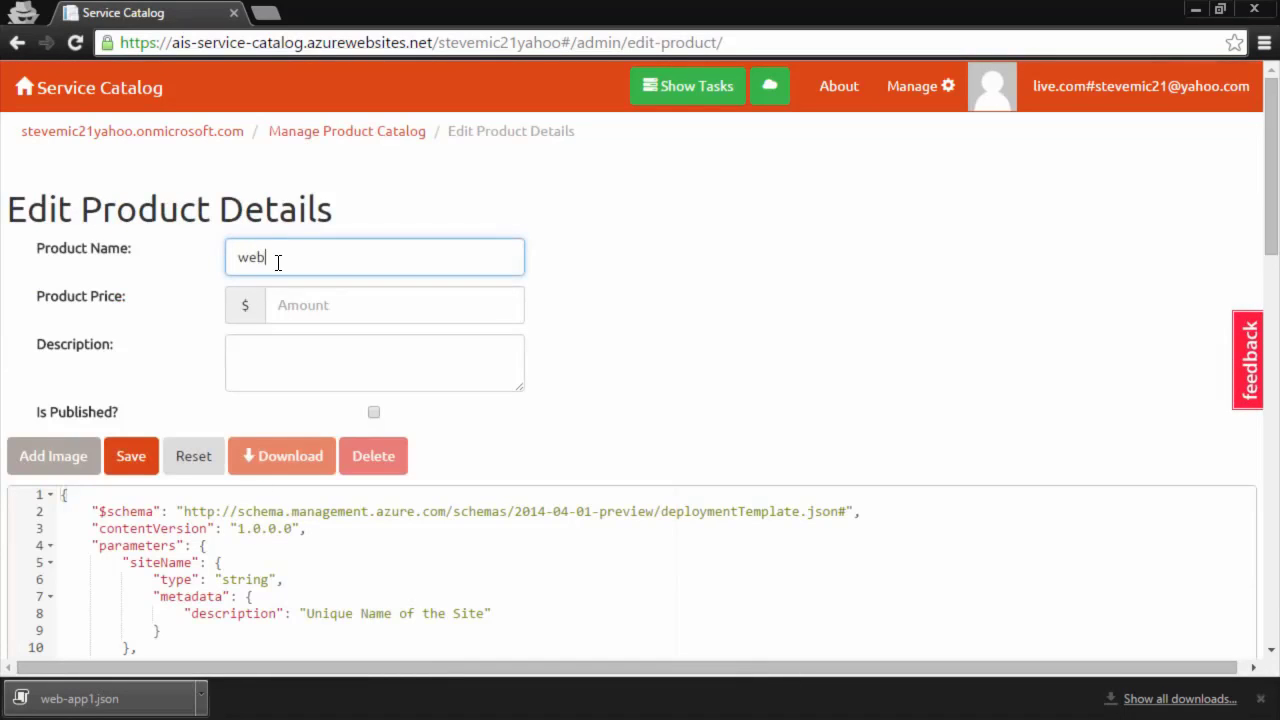
pyautogui.press('Tab')
pyautogui.press('Tab')
pyautogui.write('Ba')
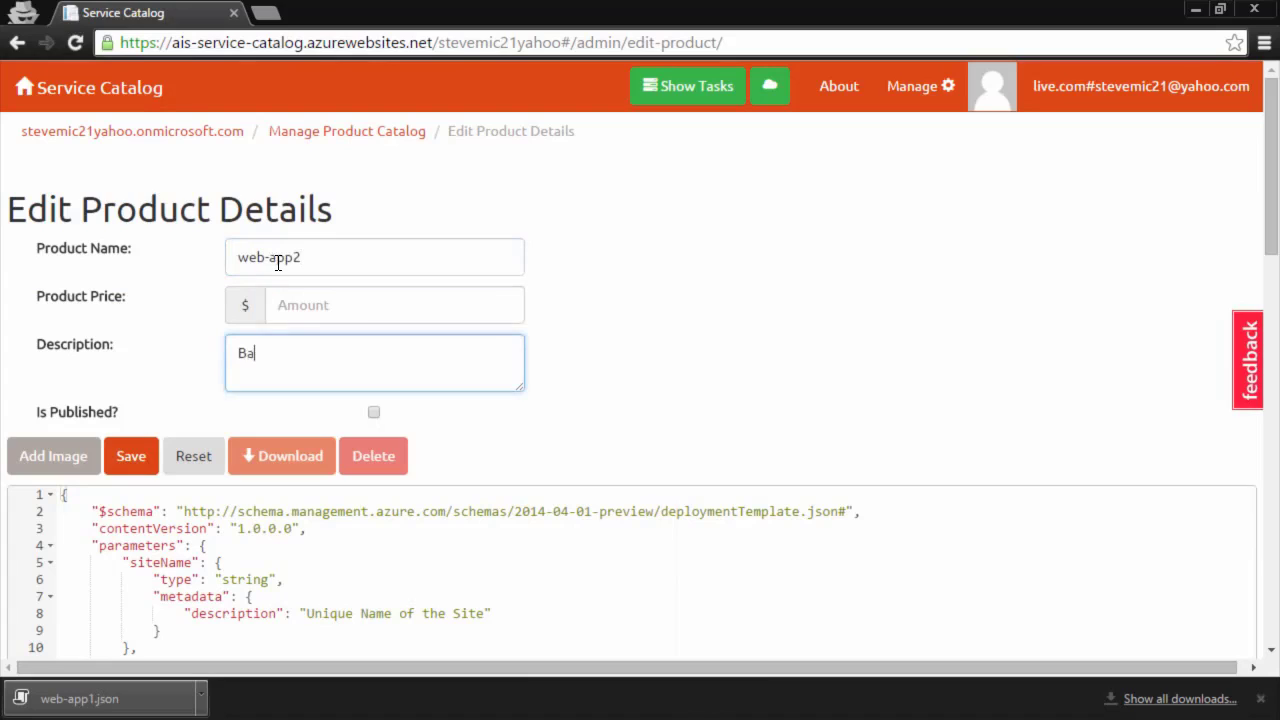
pyautogui.write('sic web app 2')
pyautogui.click(143, 458)
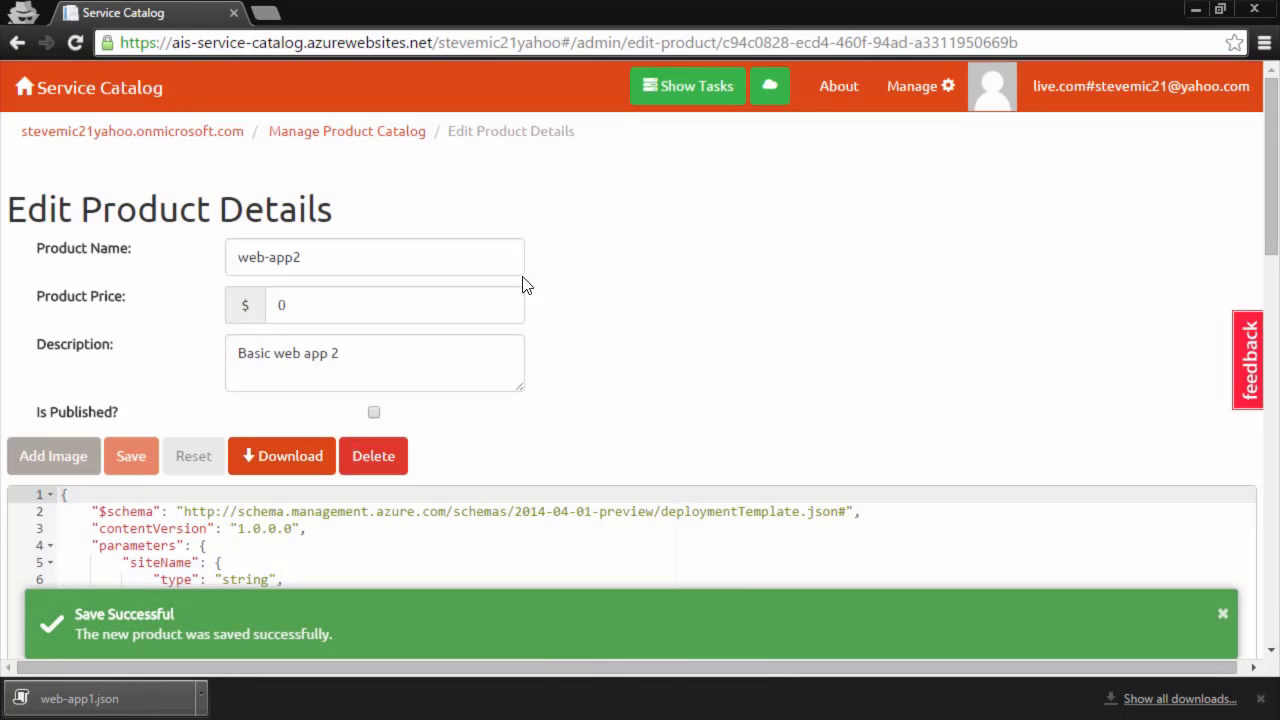
pyautogui.click(391, 131)
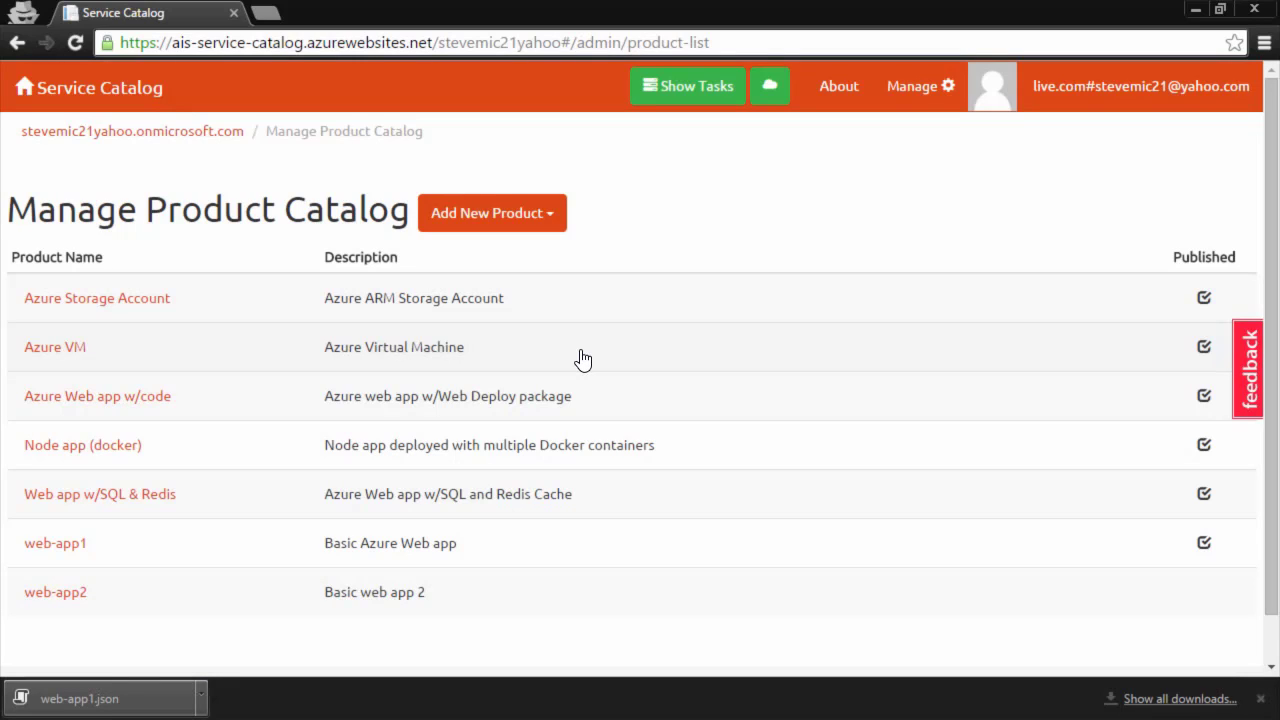
# Start importing a product from Quick Starts and filter the template names by "mysql".
pyautogui.click(538, 218)
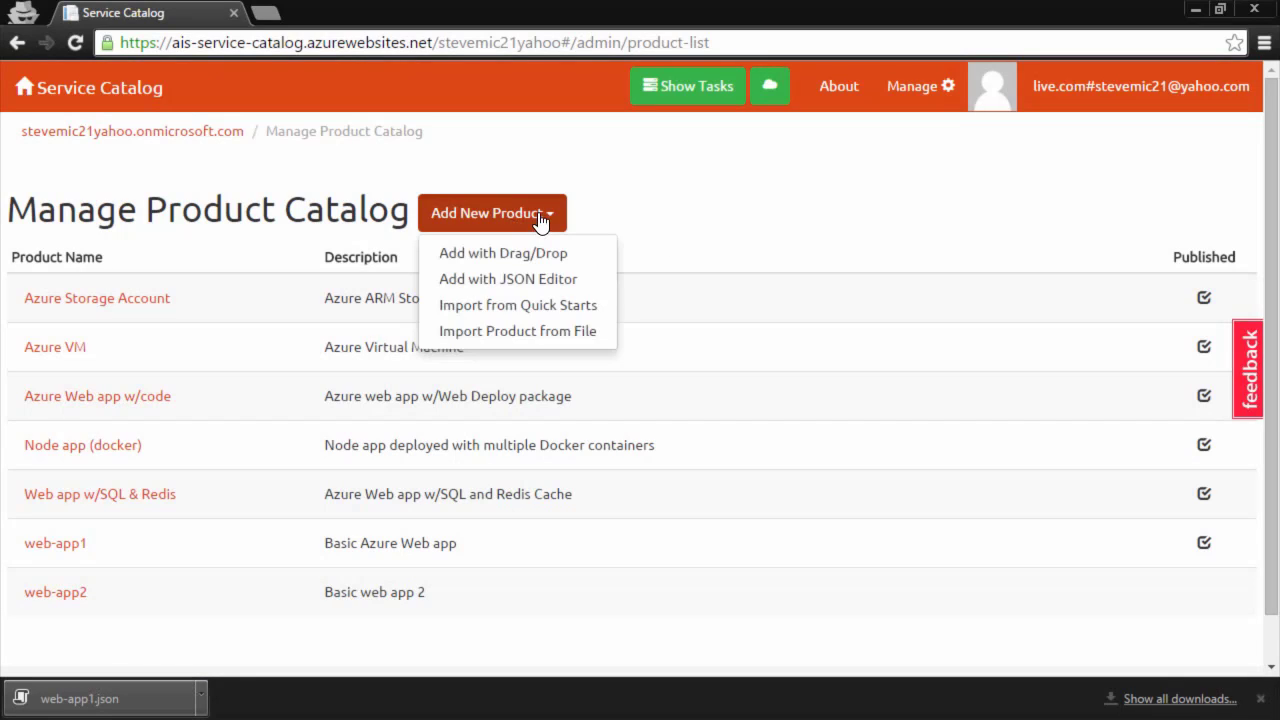
pyautogui.click(562, 314)
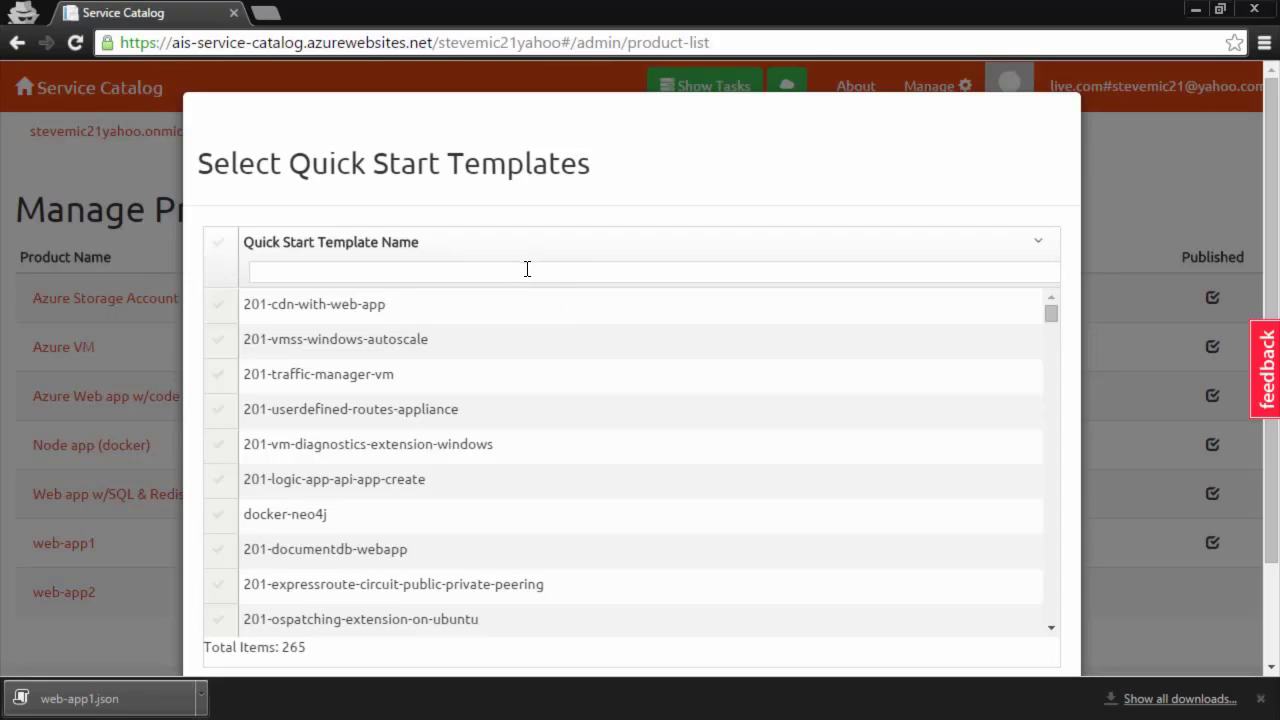
pyautogui.click(527, 271)
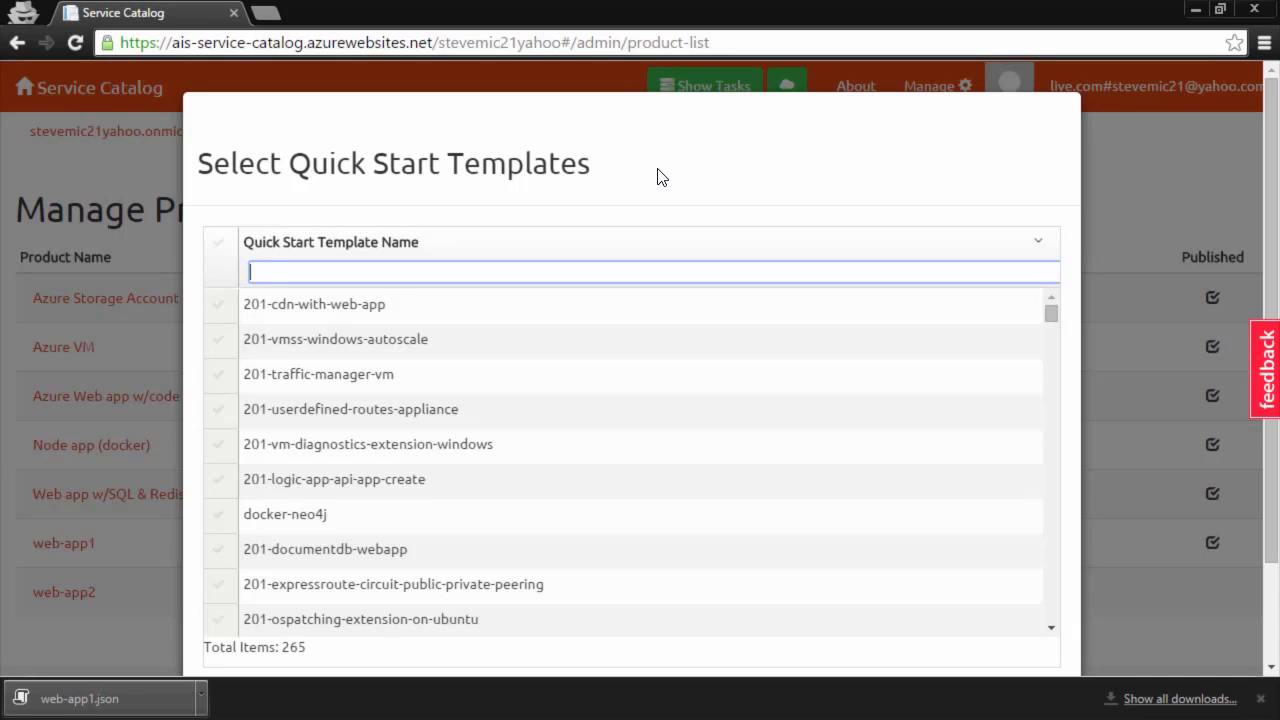
pyautogui.write('mysql')
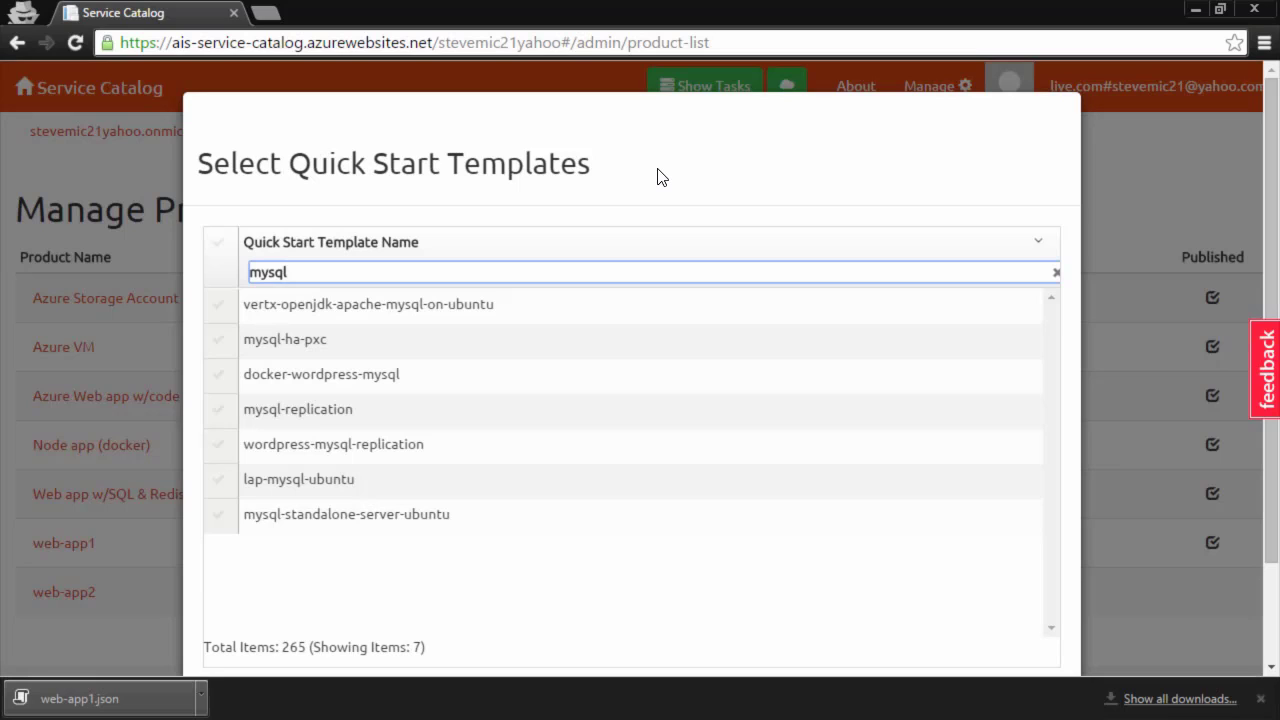
# Replace the Quick Start template name filter with "mongo".
pyautogui.press('BackSpace')
pyautogui.press('BackSpace')
pyautogui.press('BackSpace')
pyautogui.press('BackSpace')
pyautogui.press('BackSpace')
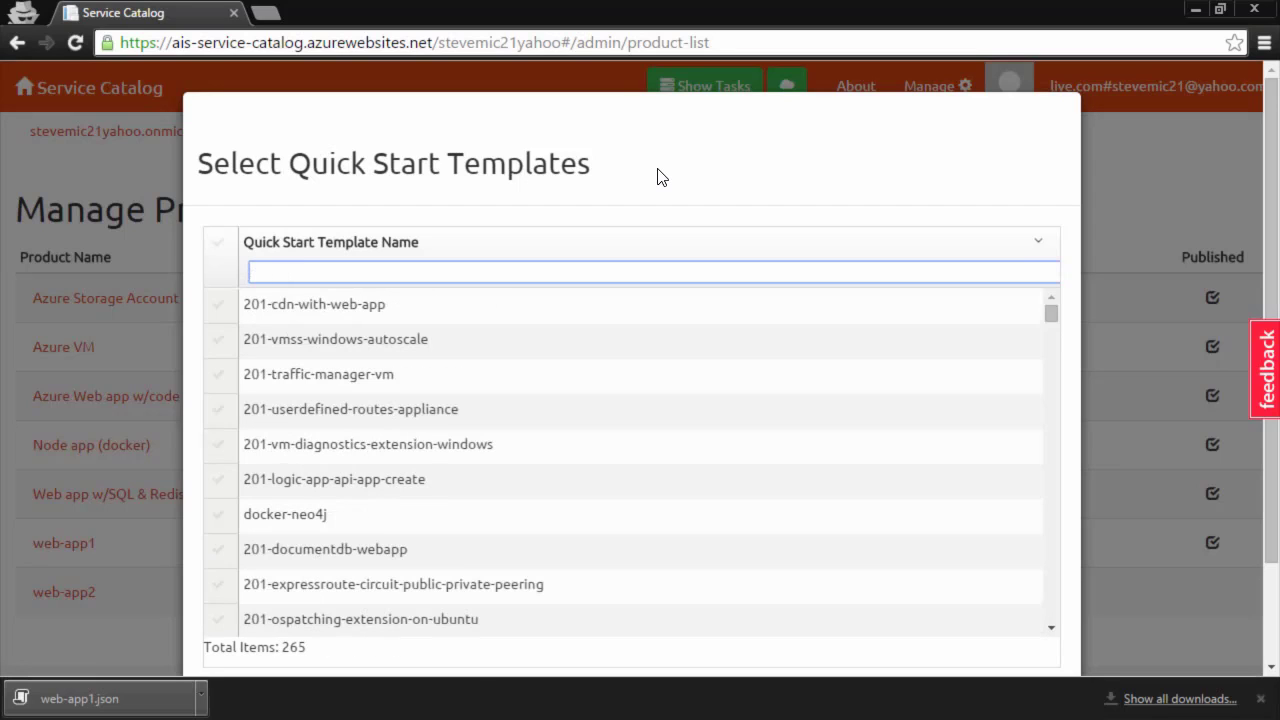
pyautogui.write('mongo')
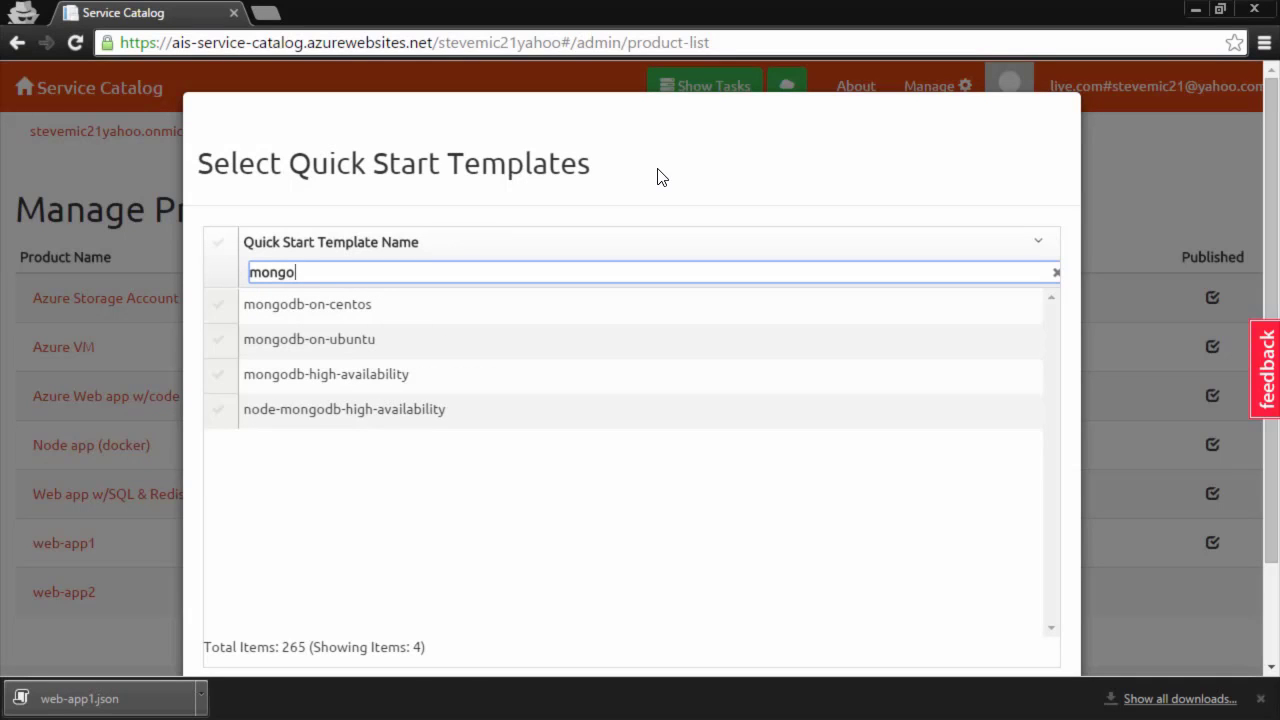
# Filter the Quick Start templates by "iis", import the iis-2vm-sql-1vm template and open the imported product's details.
pyautogui.press('BackSpace')
pyautogui.press('BackSpace')
pyautogui.press('BackSpace')
pyautogui.press('BackSpace')
pyautogui.press('BackSpace')
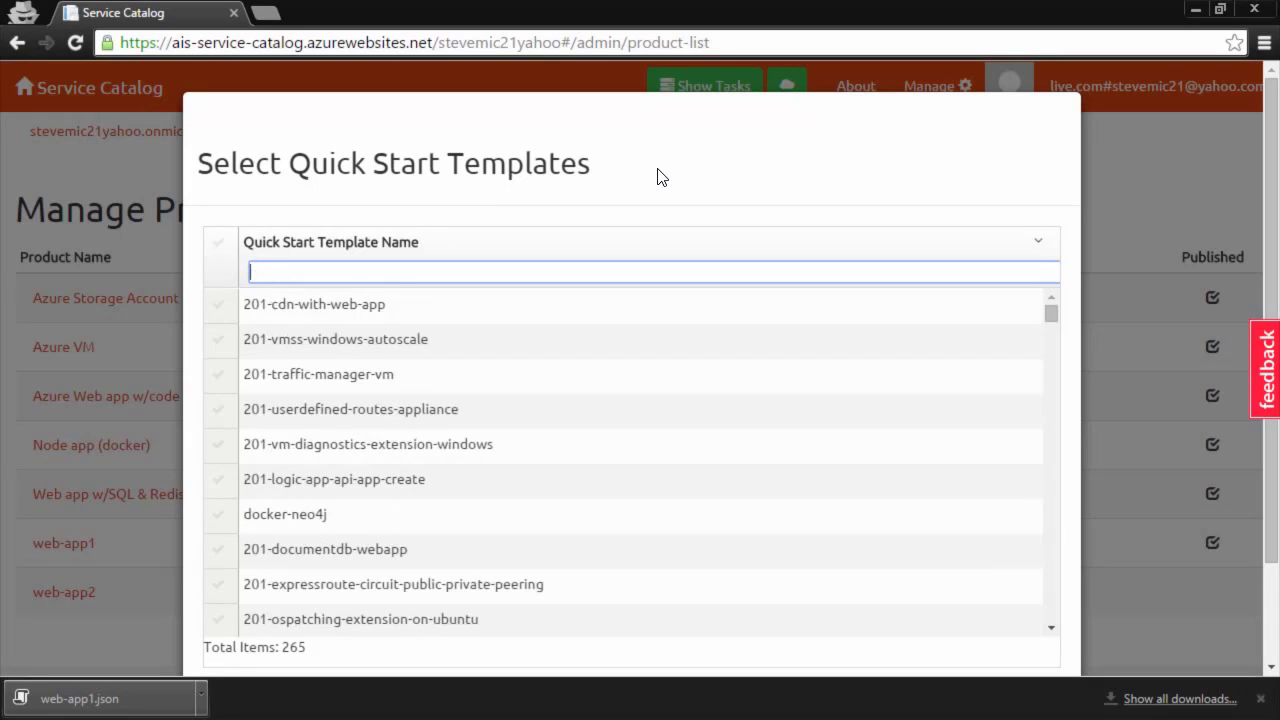
pyautogui.write('iis')
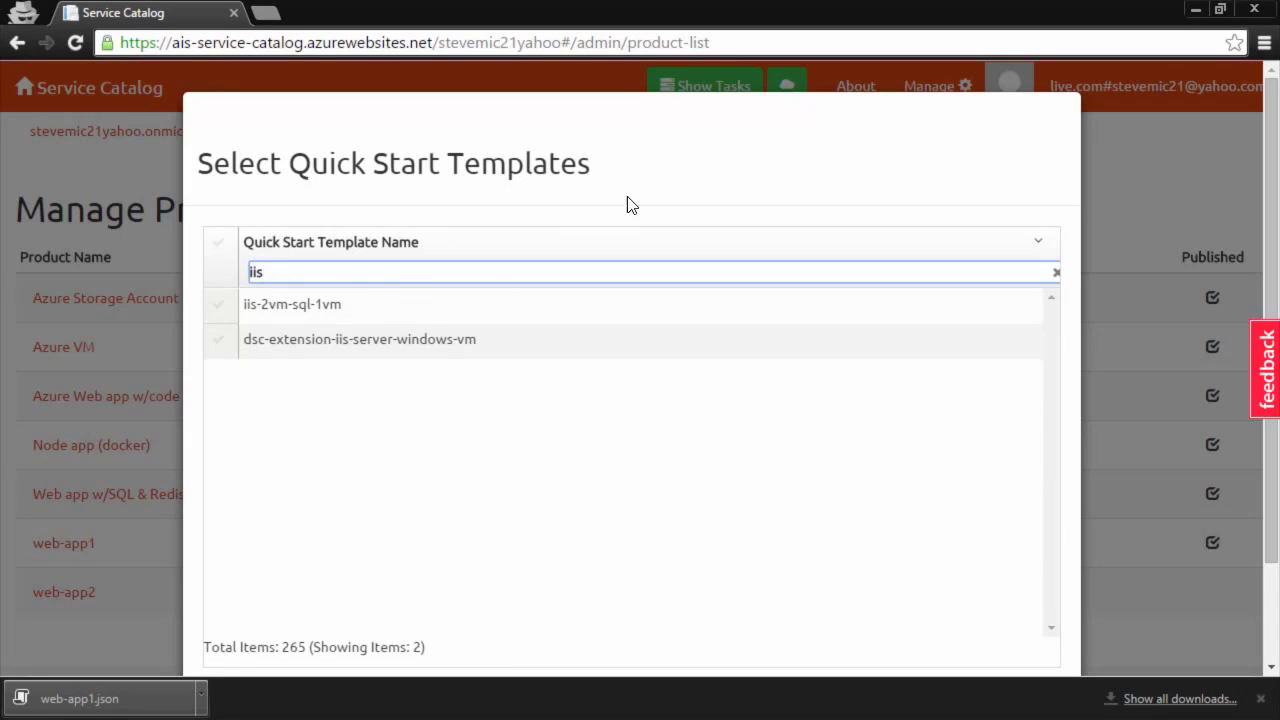
pyautogui.click(338, 310)
pyautogui.scroll(-2, 377, 352)
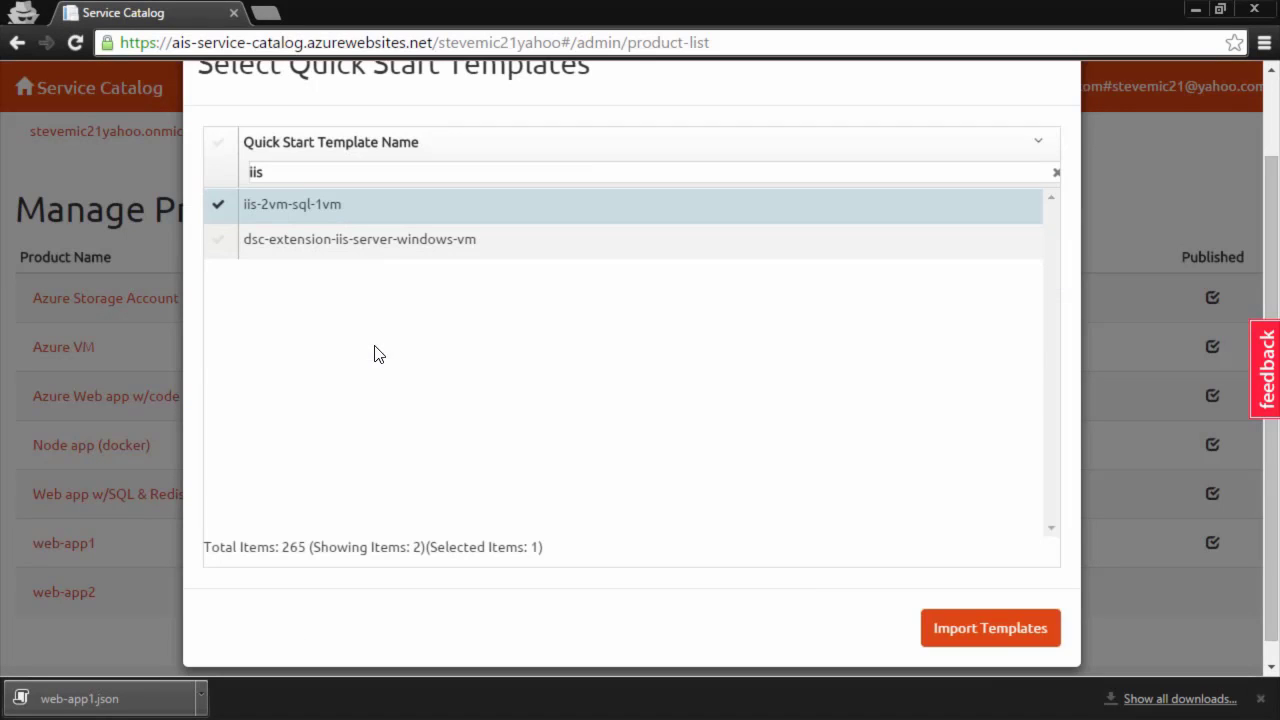
pyautogui.click(1035, 628)
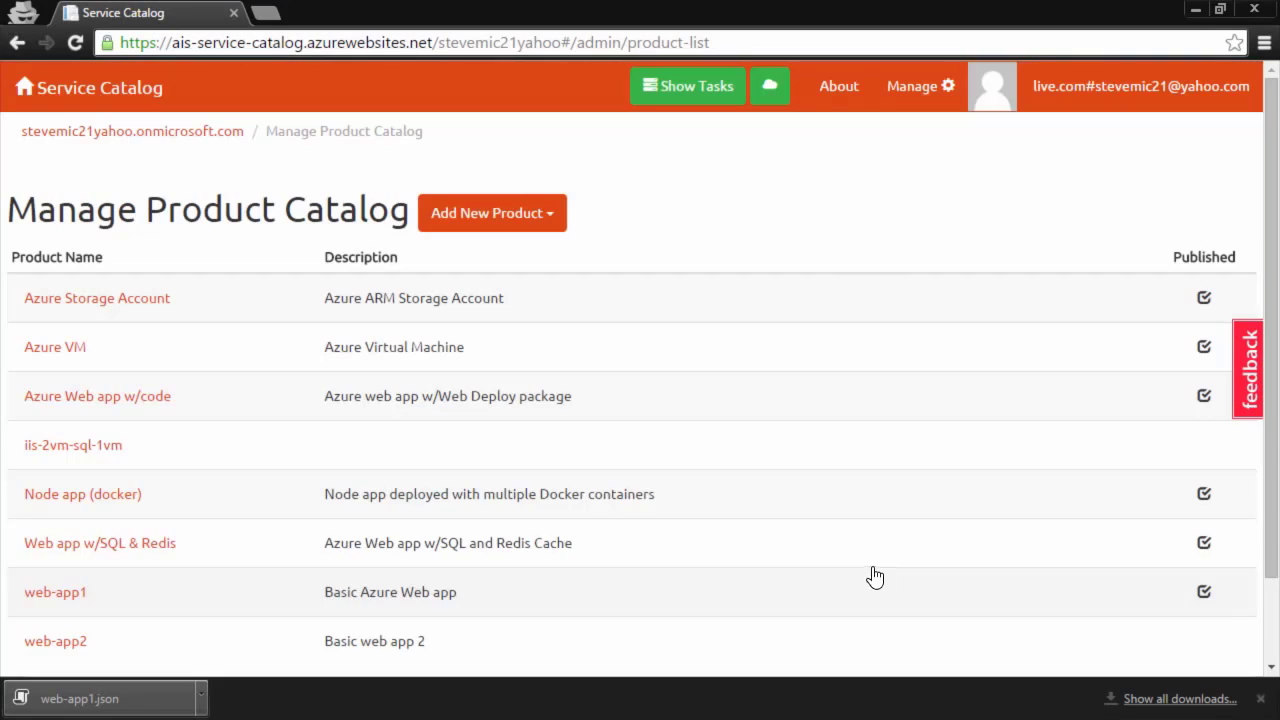
pyautogui.click(98, 447)
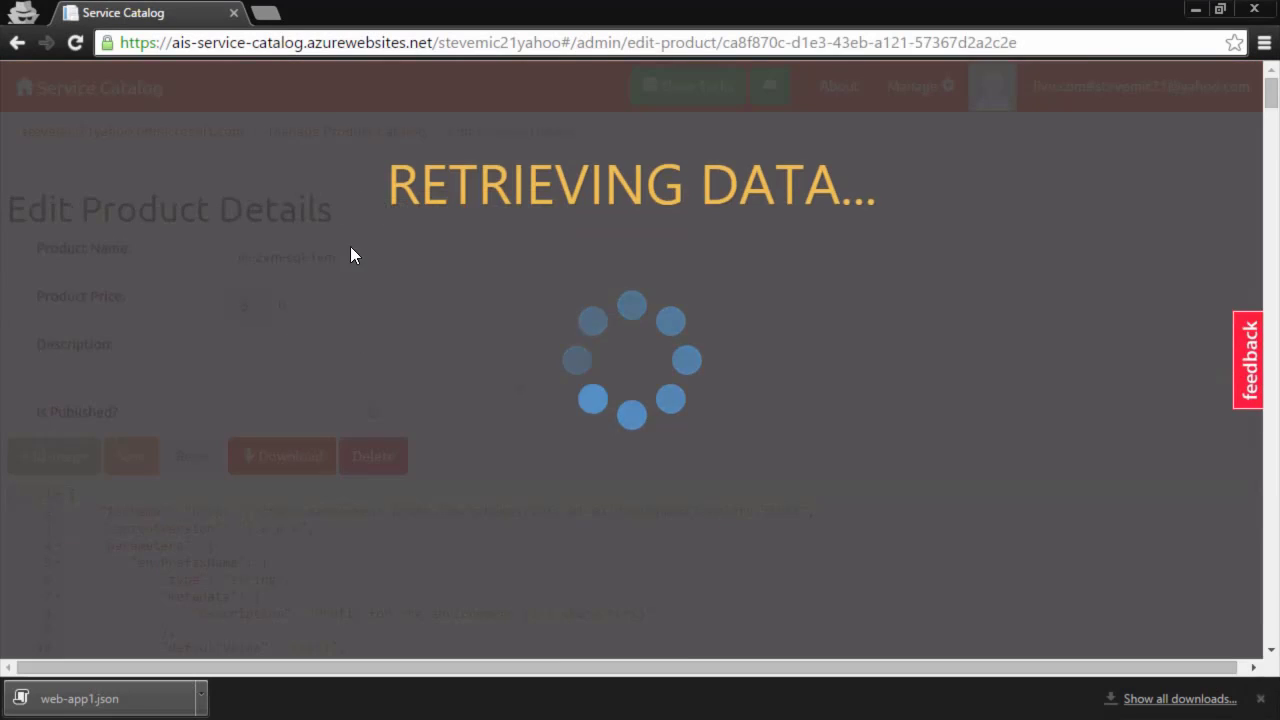
# Price iis-2vm-sql-1vm at $11, describe it as "2 IIS VMs and 1 SQL VM", publish and save it, and return to the managed catalog.
pyautogui.doubleClick(291, 304)
pyautogui.write('11')
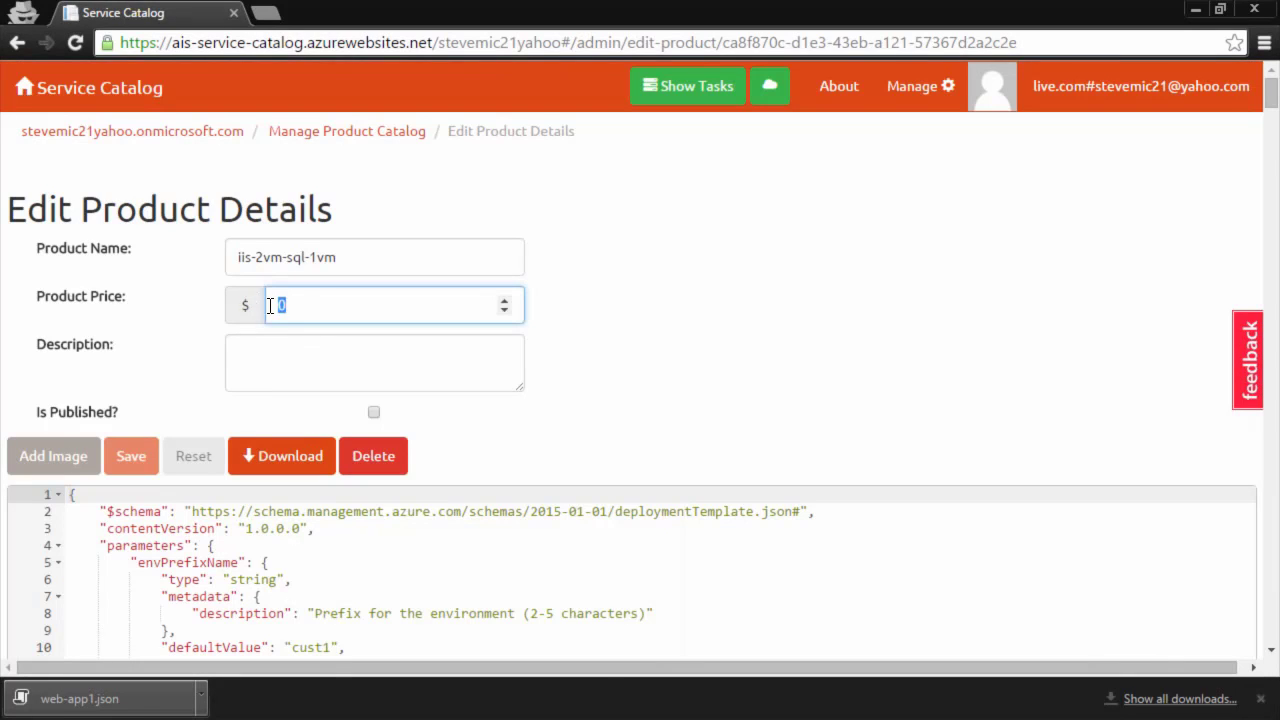
pyautogui.click(297, 366)
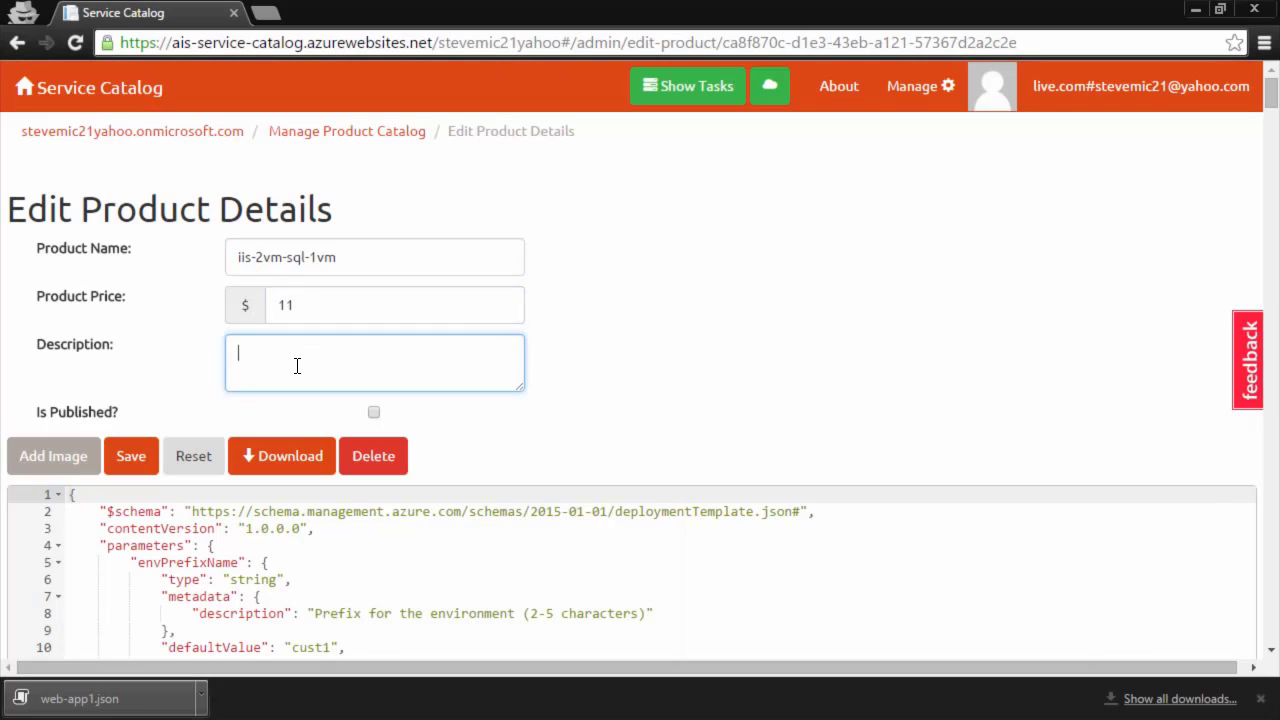
pyautogui.write('2 IIS VMs and 1 SQL VM')
pyautogui.click(374, 414)
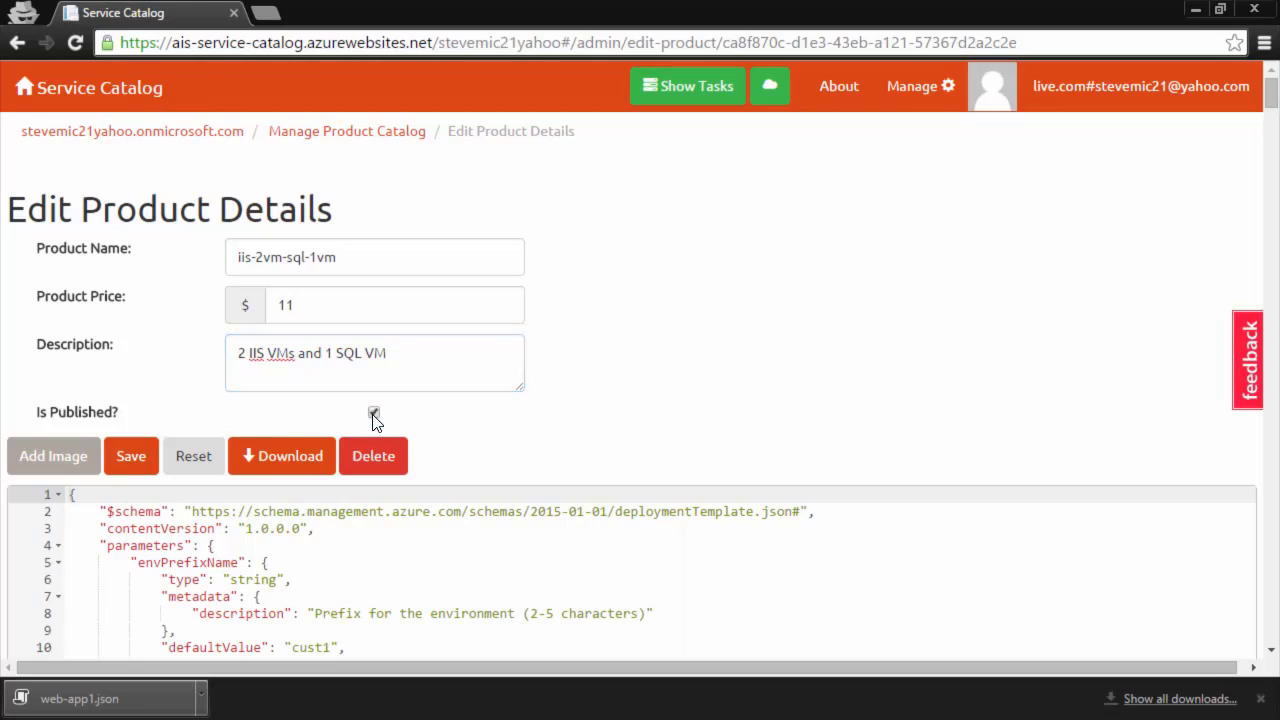
pyautogui.click(139, 456)
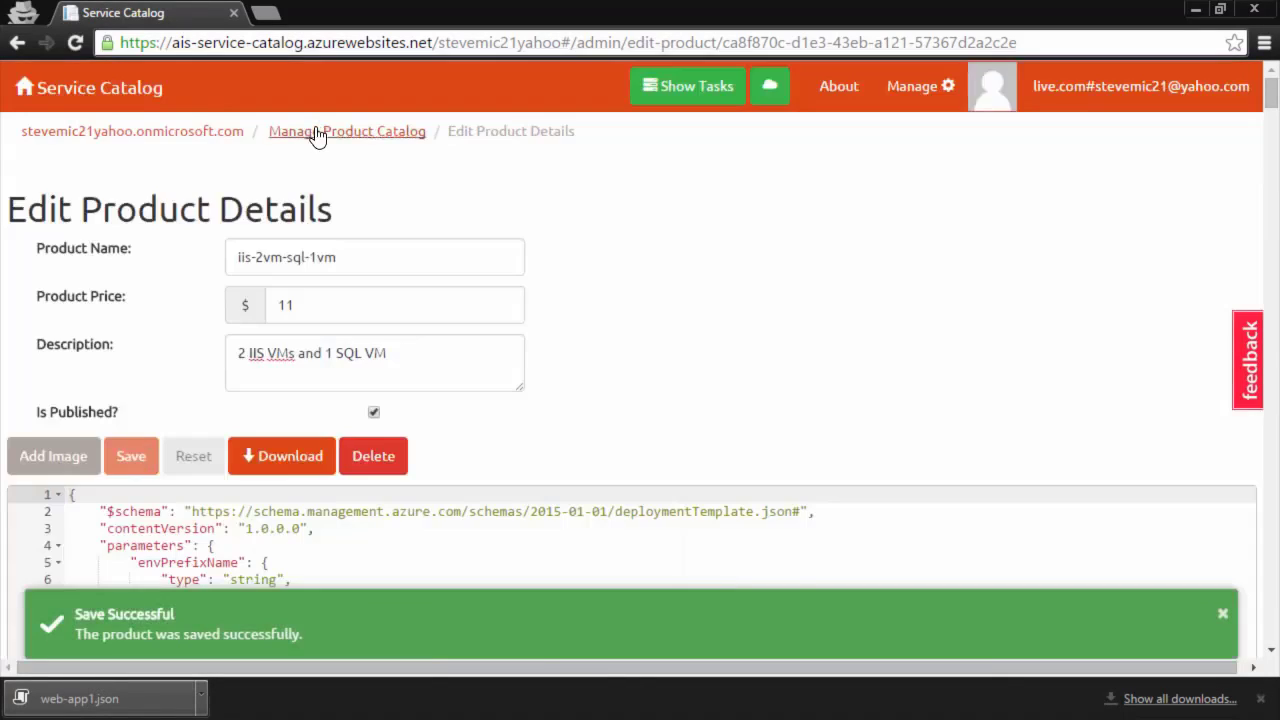
pyautogui.click(316, 131)
pyautogui.click(557, 224)
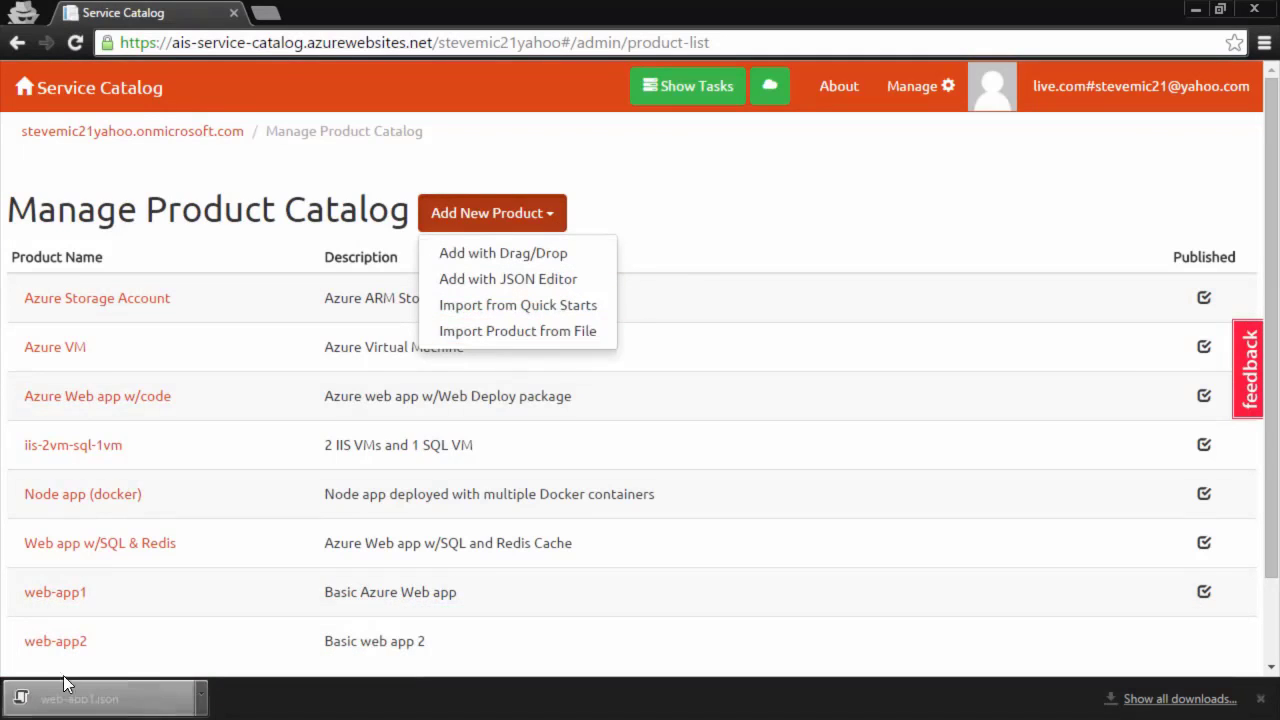
pyautogui.click(689, 219)
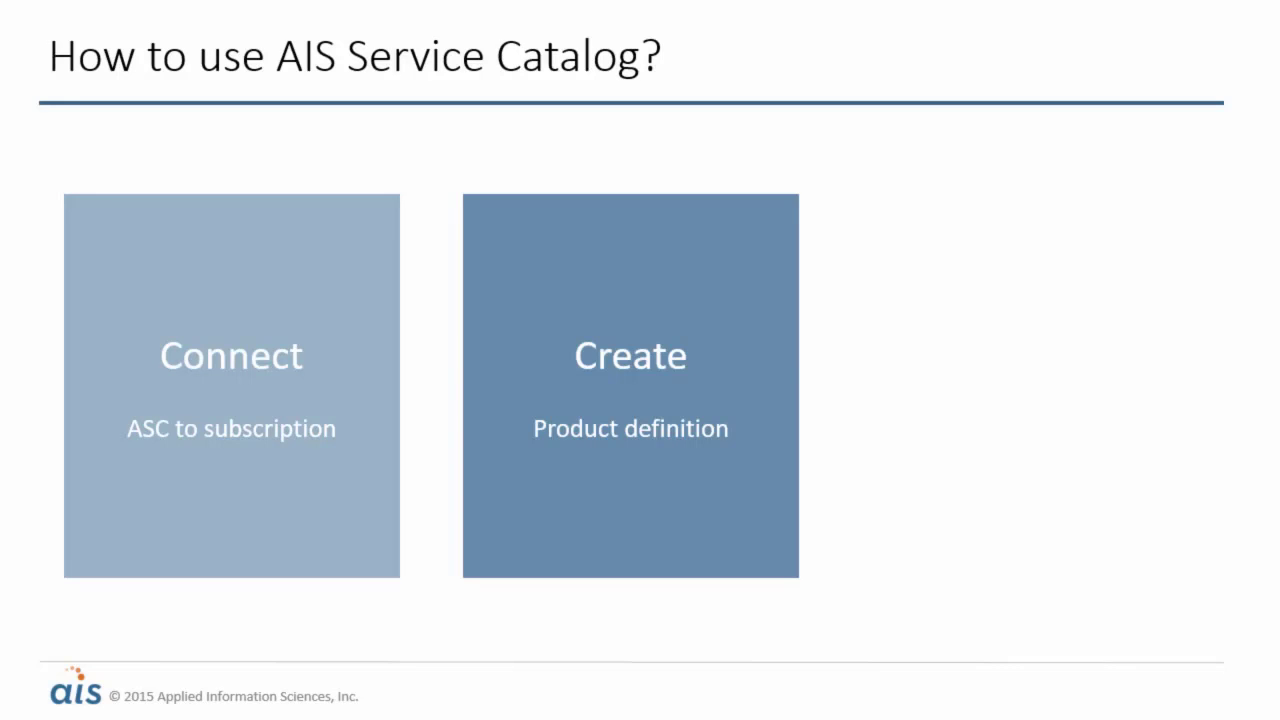
pyautogui.press('Right')
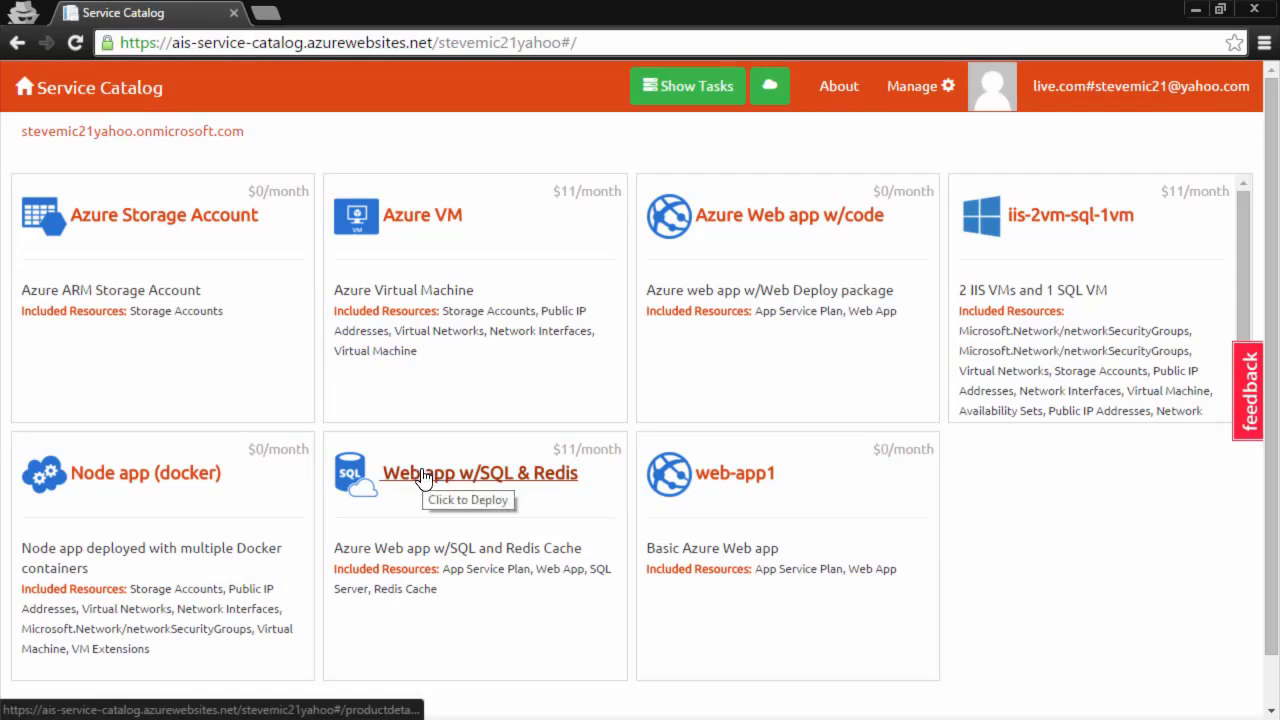
# Open the web-app1 product details and read the descriptions of its Site Name, Hosting Plan Name, Sku and Worker Size parameters.
pyautogui.click(737, 486)
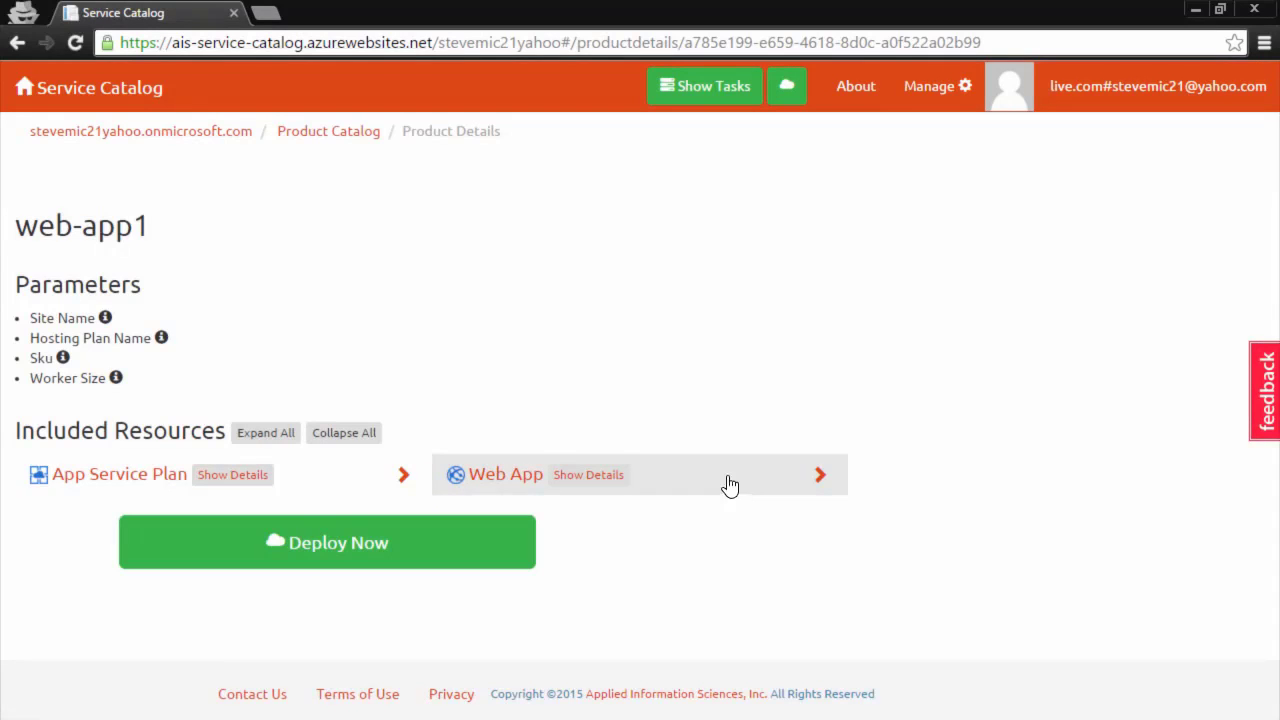
pyautogui.moveTo(118, 318)
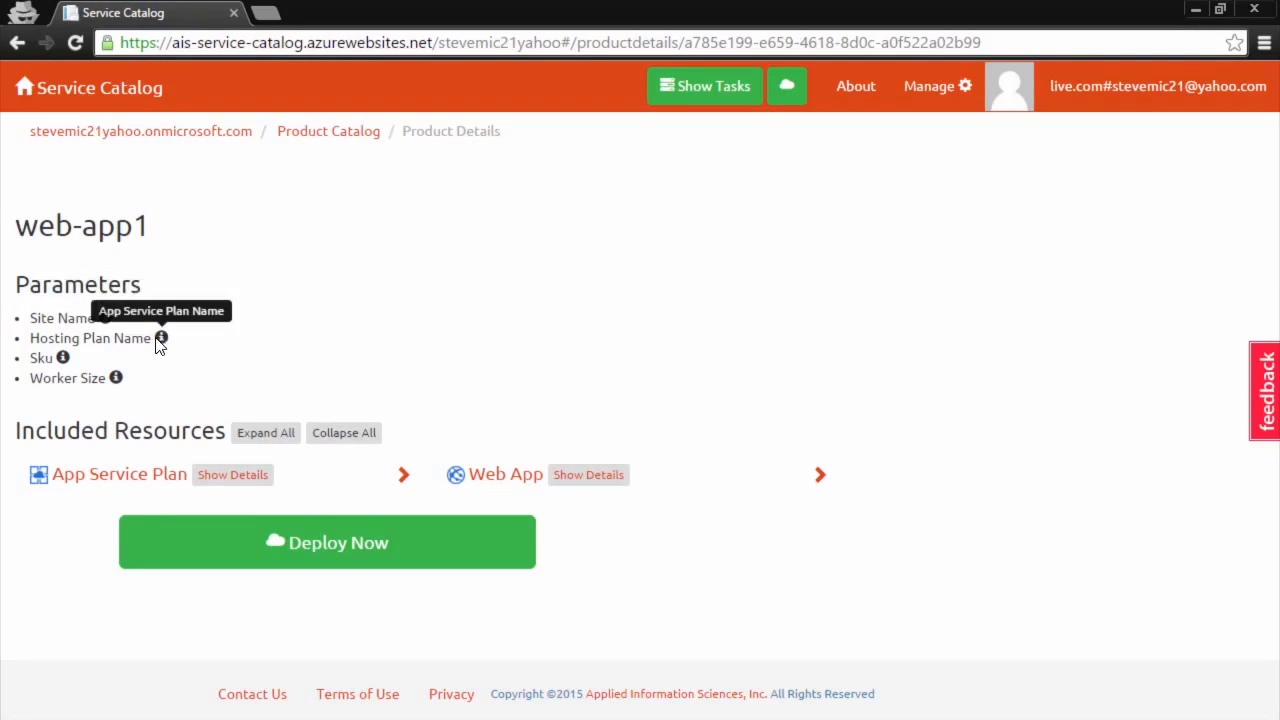
pyautogui.moveTo(62, 362)
pyautogui.moveTo(116, 378)
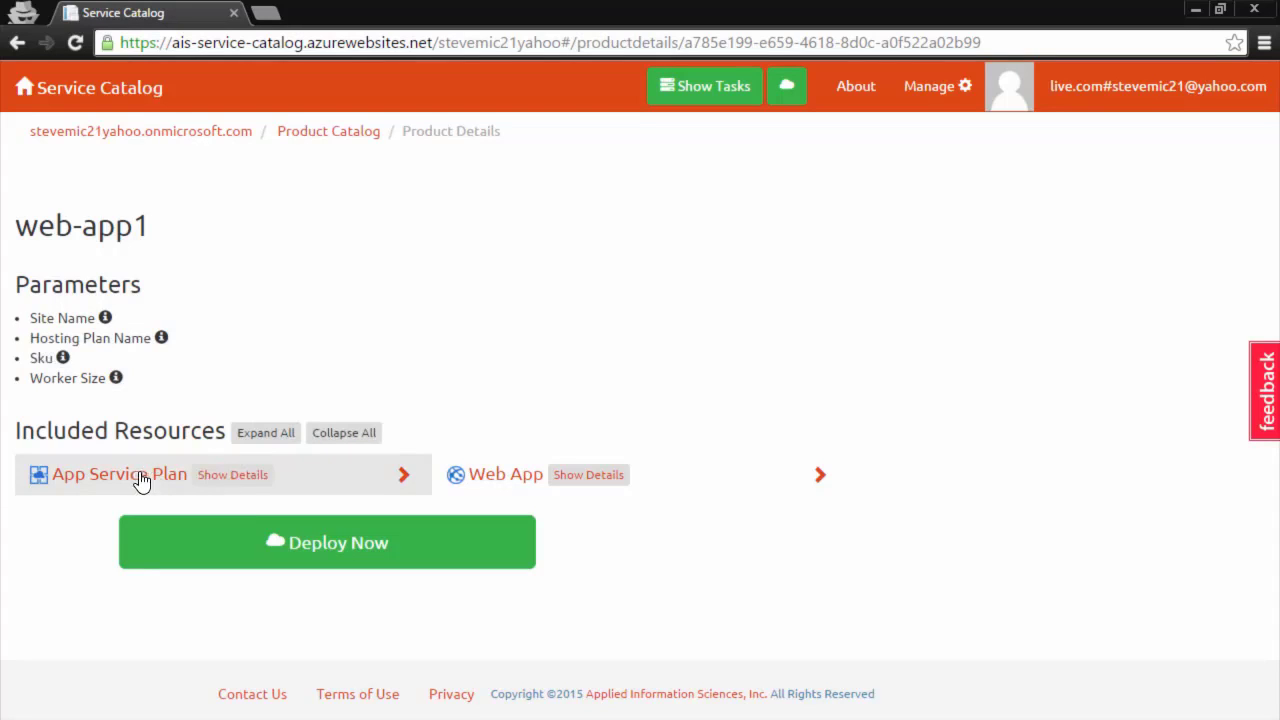
# Expand web-app1's App Service Plan and Web App resources, and view the Web App's JSON definition.
pyautogui.click(403, 474)
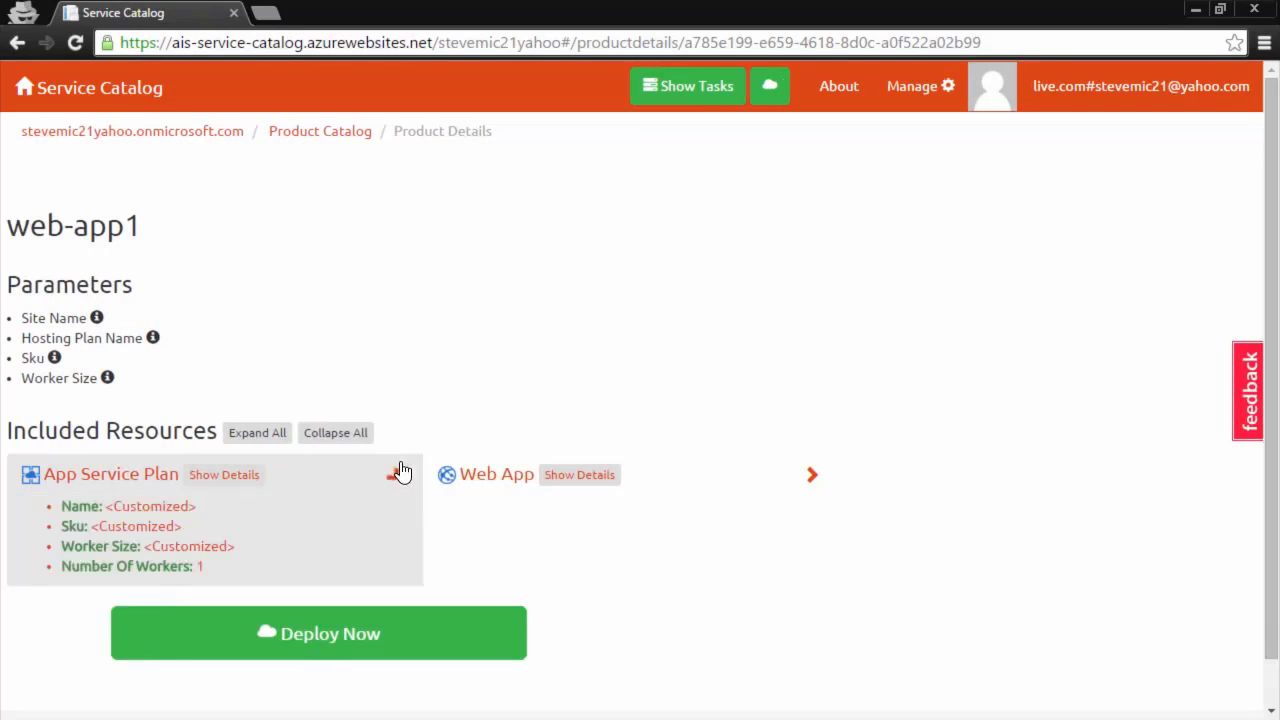
pyautogui.click(812, 476)
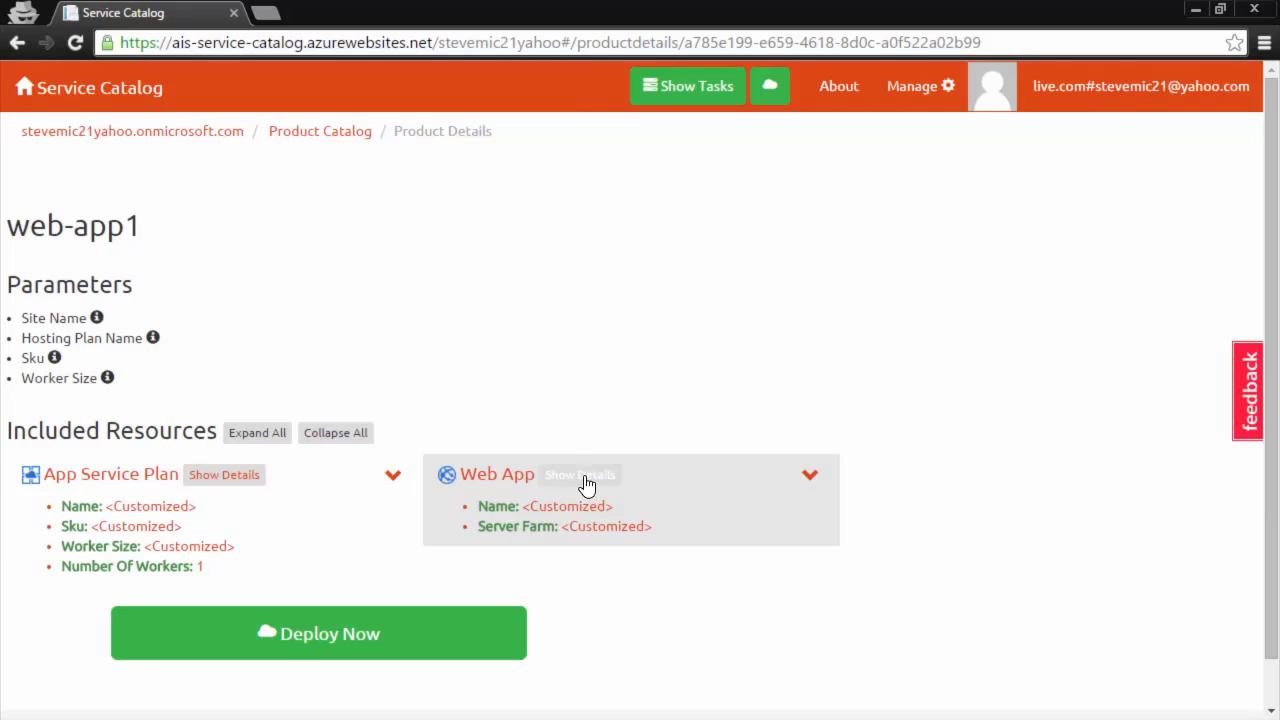
pyautogui.click(585, 479)
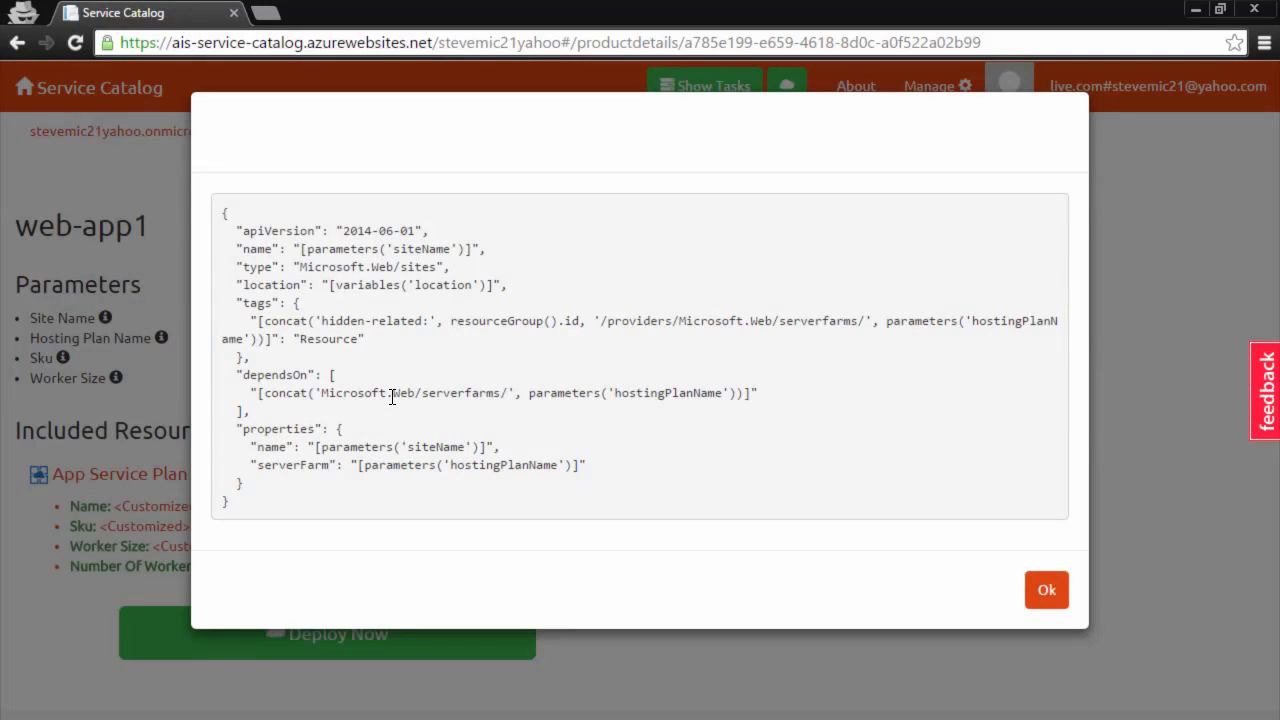
pyautogui.click(1128, 244)
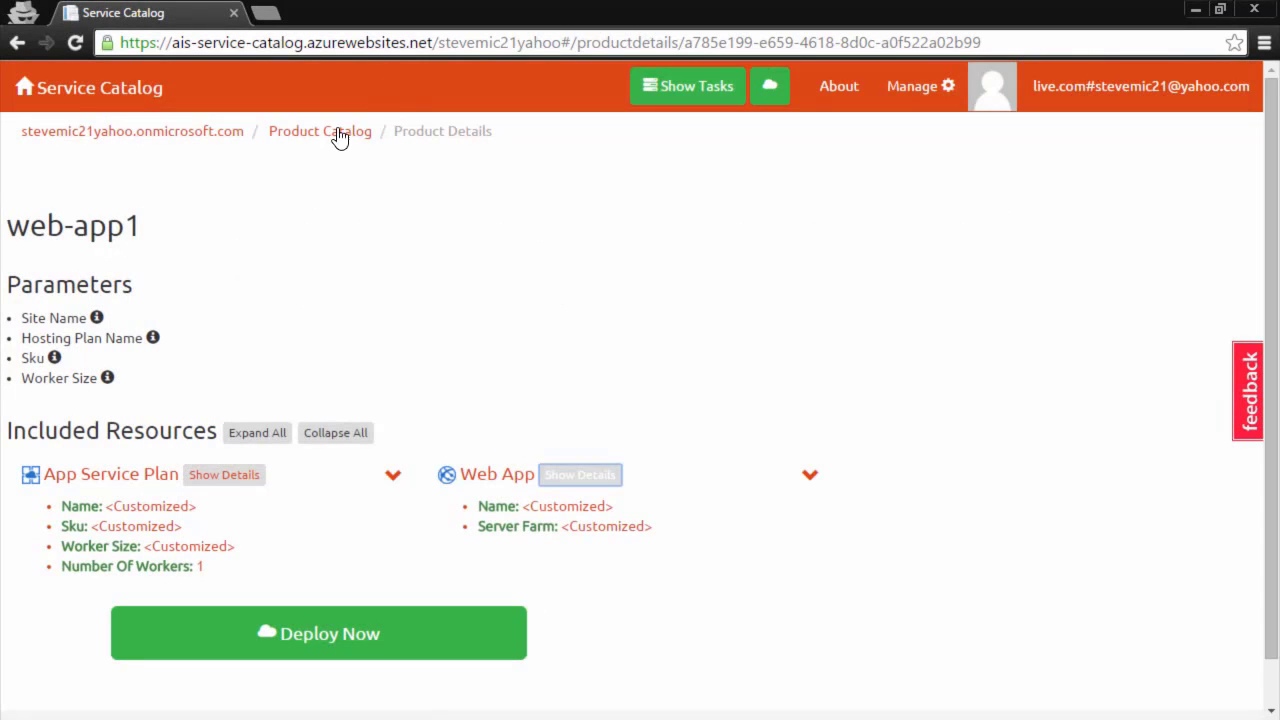
# From the product catalog, open Web app w/SQL & Redis and expand its SQL Server resource with the SQL Database and Firewall Rules children.
pyautogui.click(327, 140)
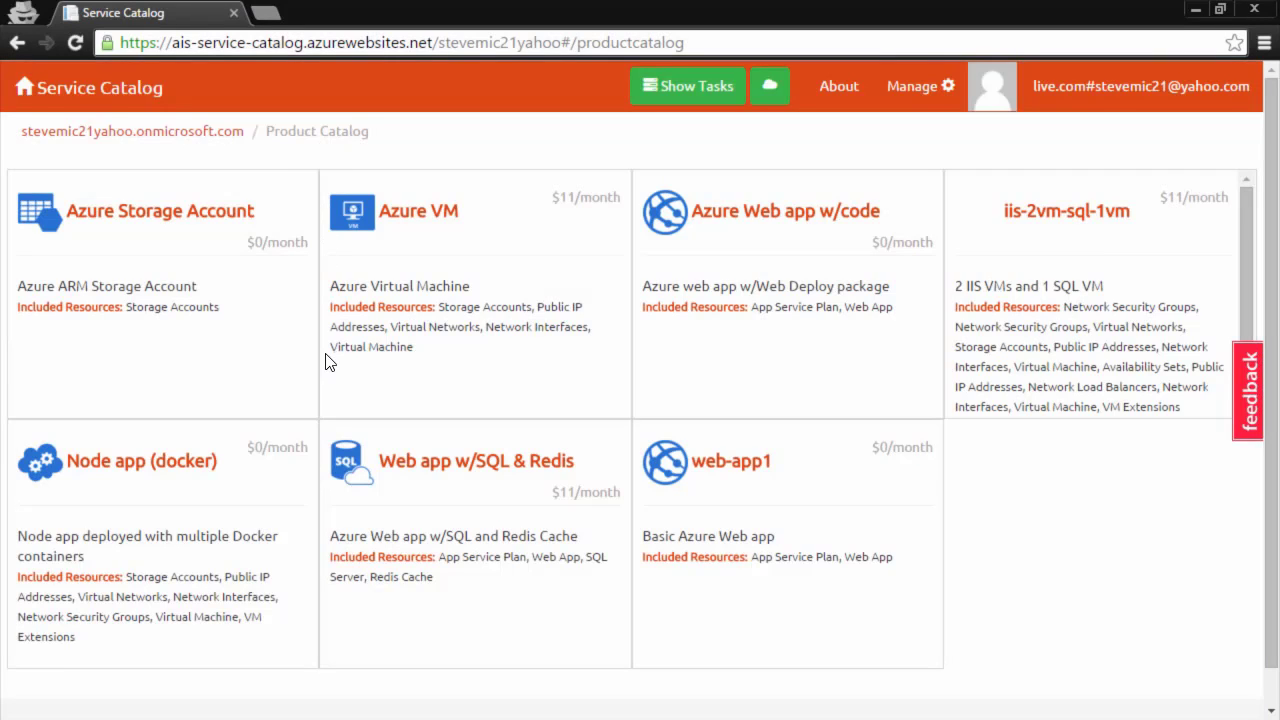
pyautogui.click(415, 464)
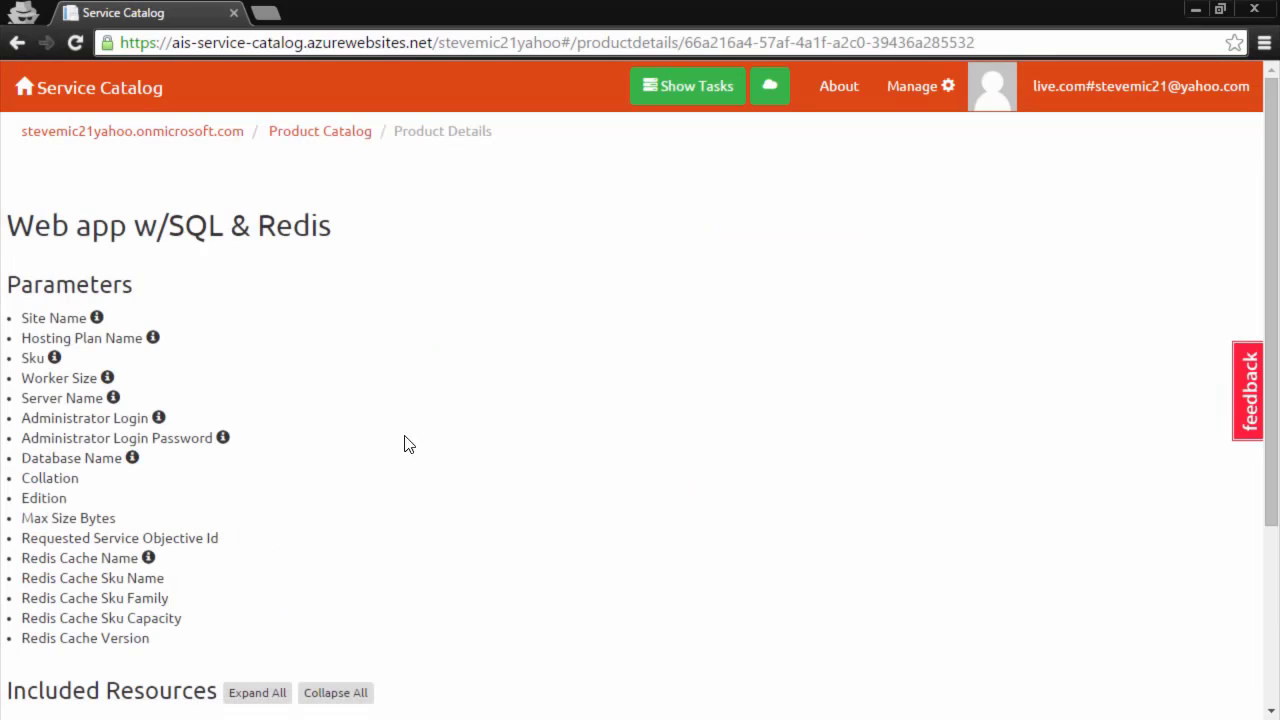
pyautogui.scroll(-3, 371, 380)
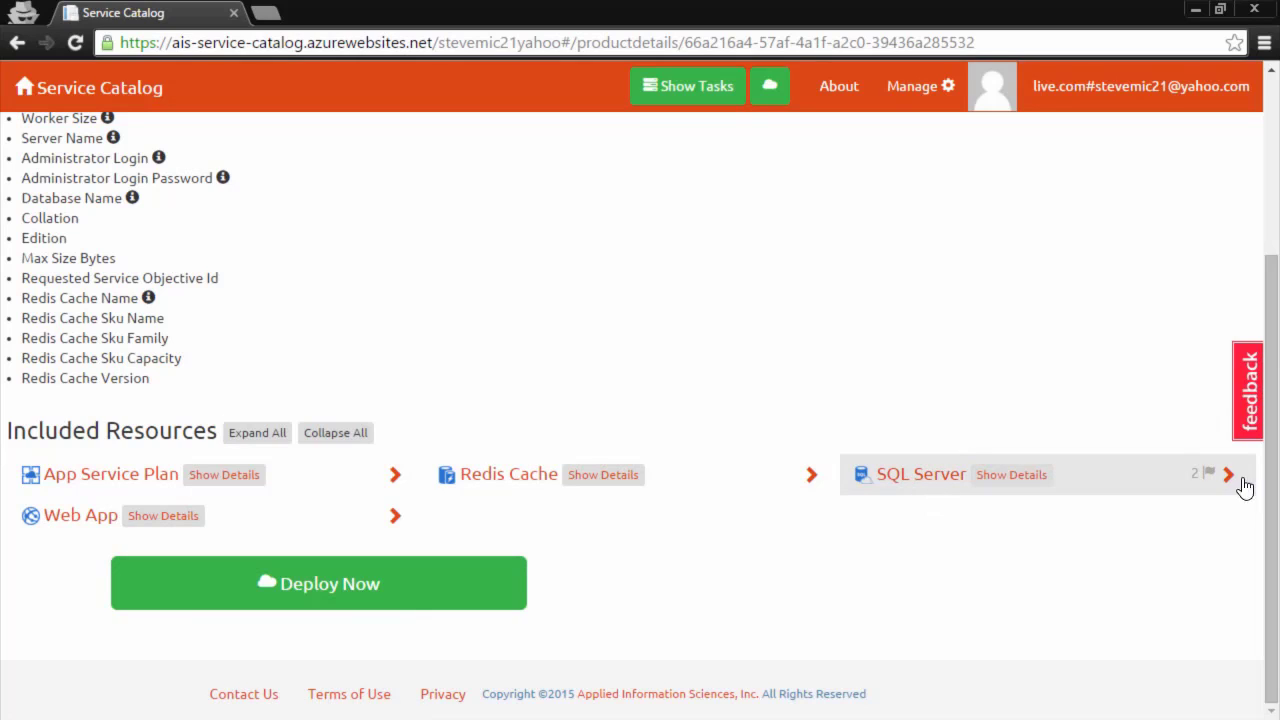
pyautogui.moveTo(1199, 482)
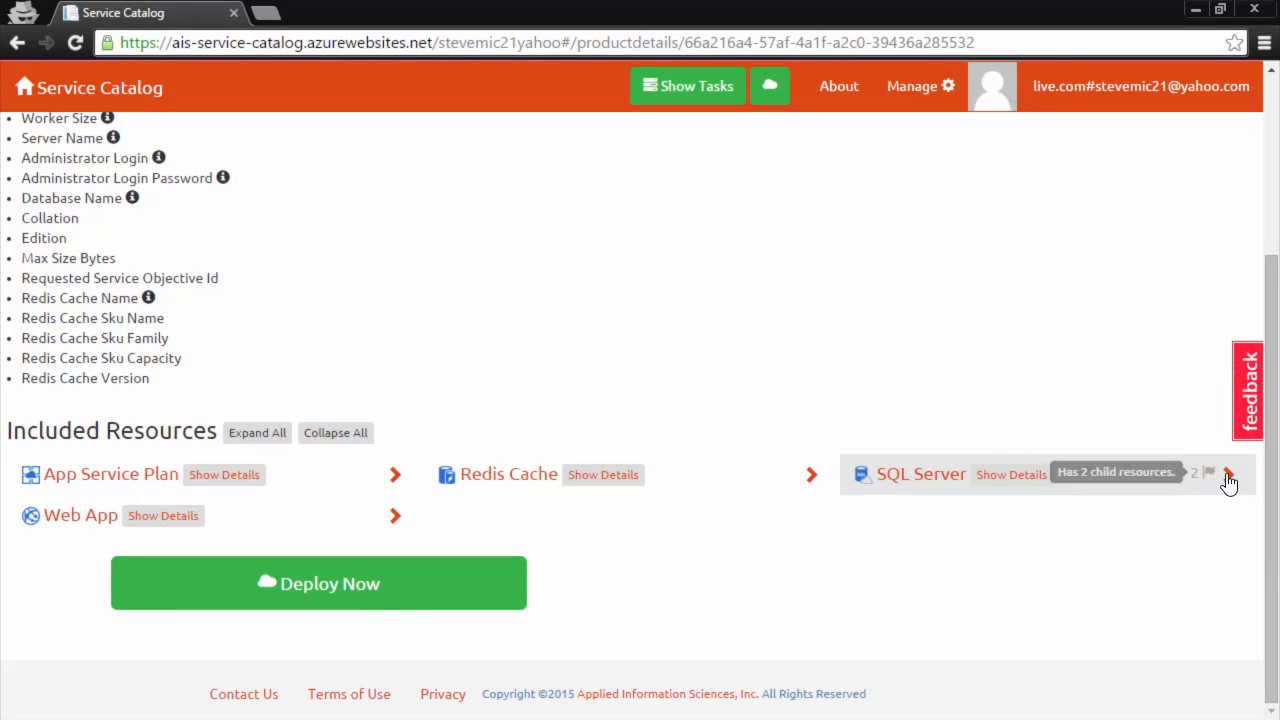
pyautogui.click(1228, 477)
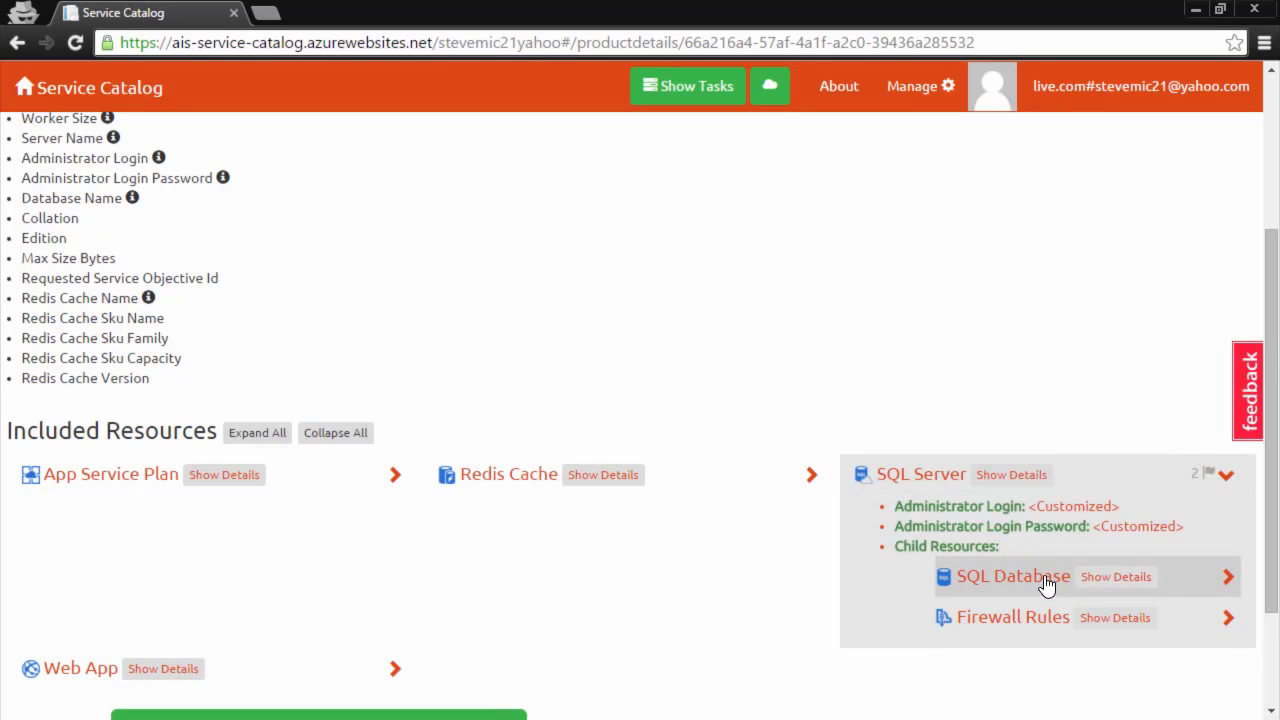
pyautogui.click(1226, 575)
pyautogui.scroll(-2, 1226, 578)
pyautogui.click(1229, 522)
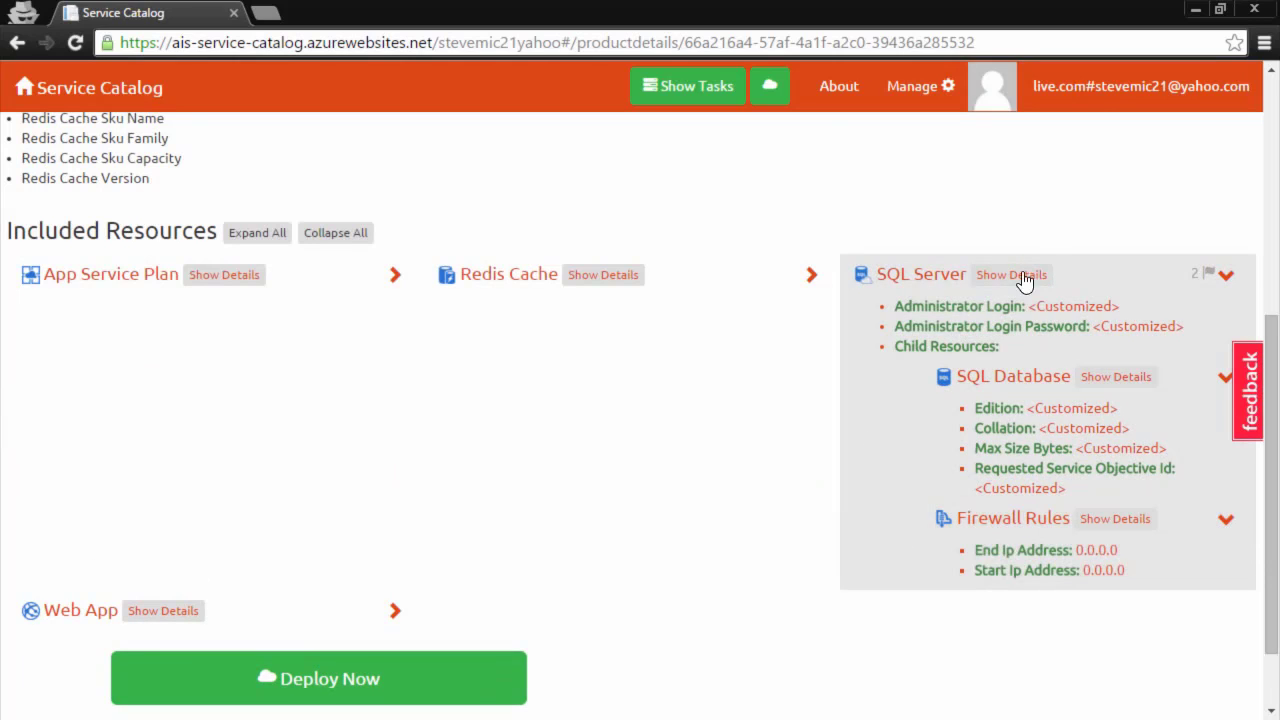
# Return to the product catalog and review the parameters and included resources of iis-2vm-sql-1vm.
pyautogui.scroll(1, 512, 438)
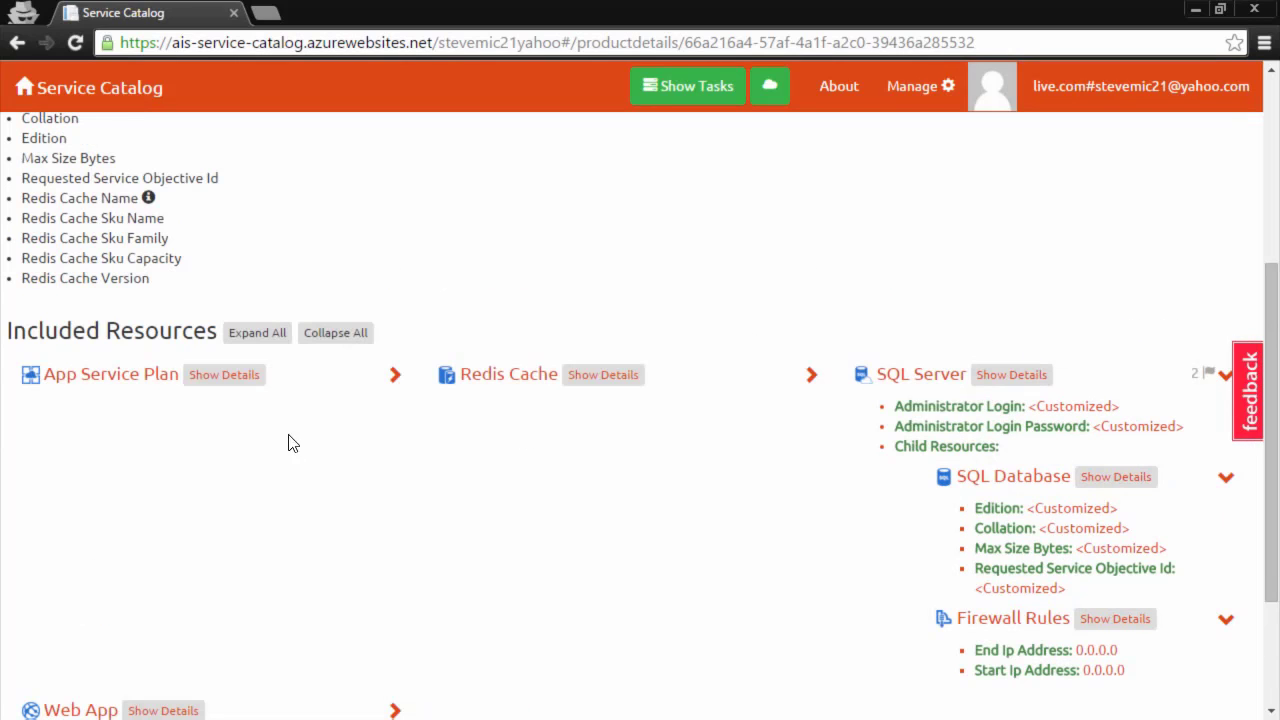
pyautogui.scroll(1, 270, 465)
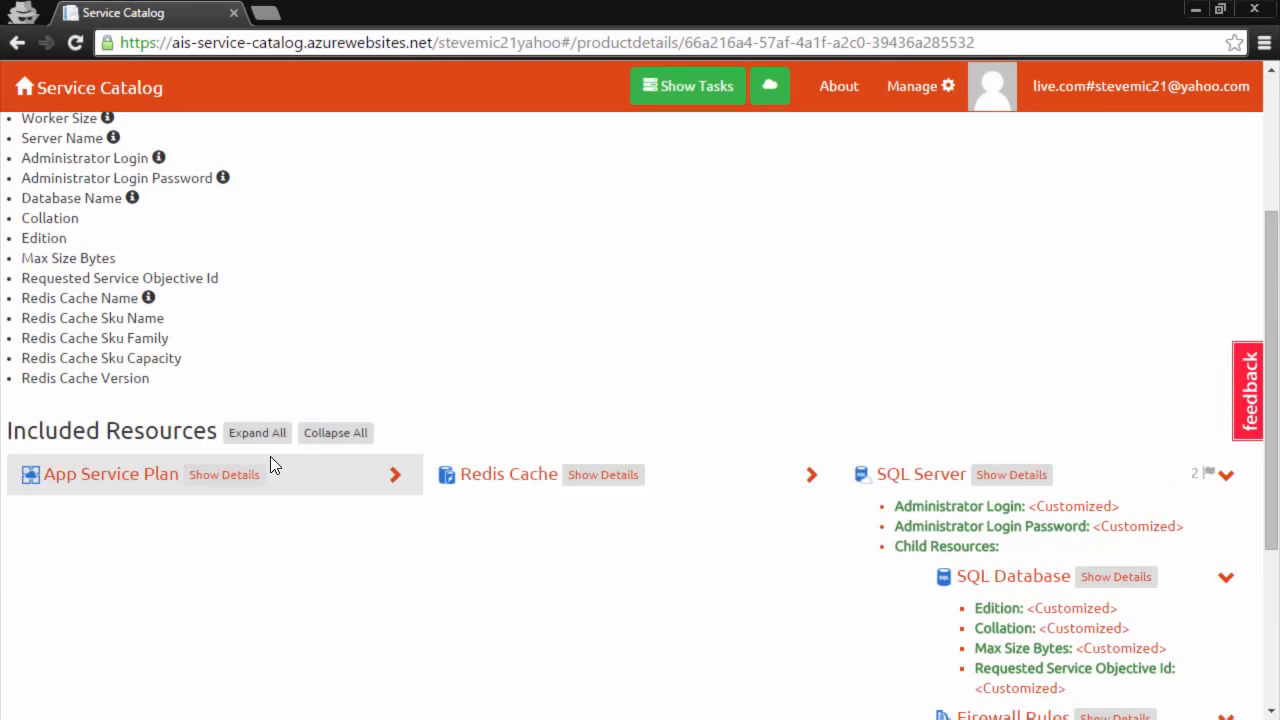
pyautogui.scroll(3, 270, 460)
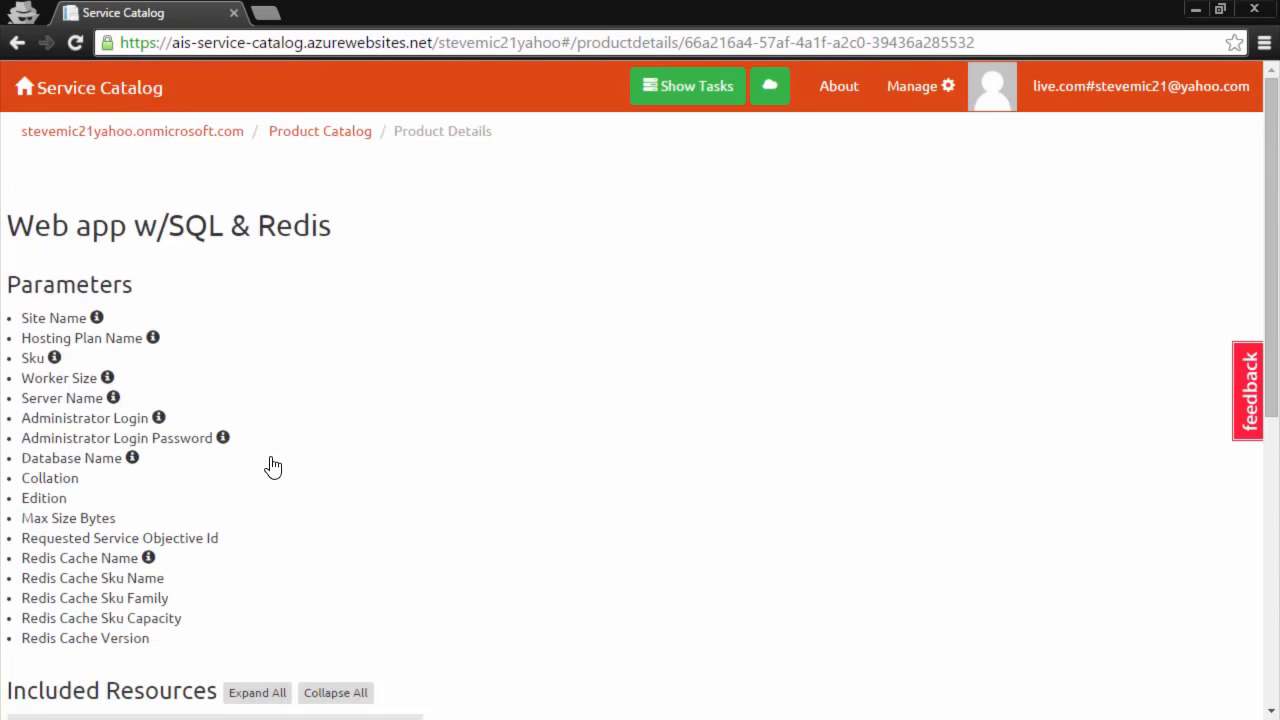
pyautogui.click(336, 143)
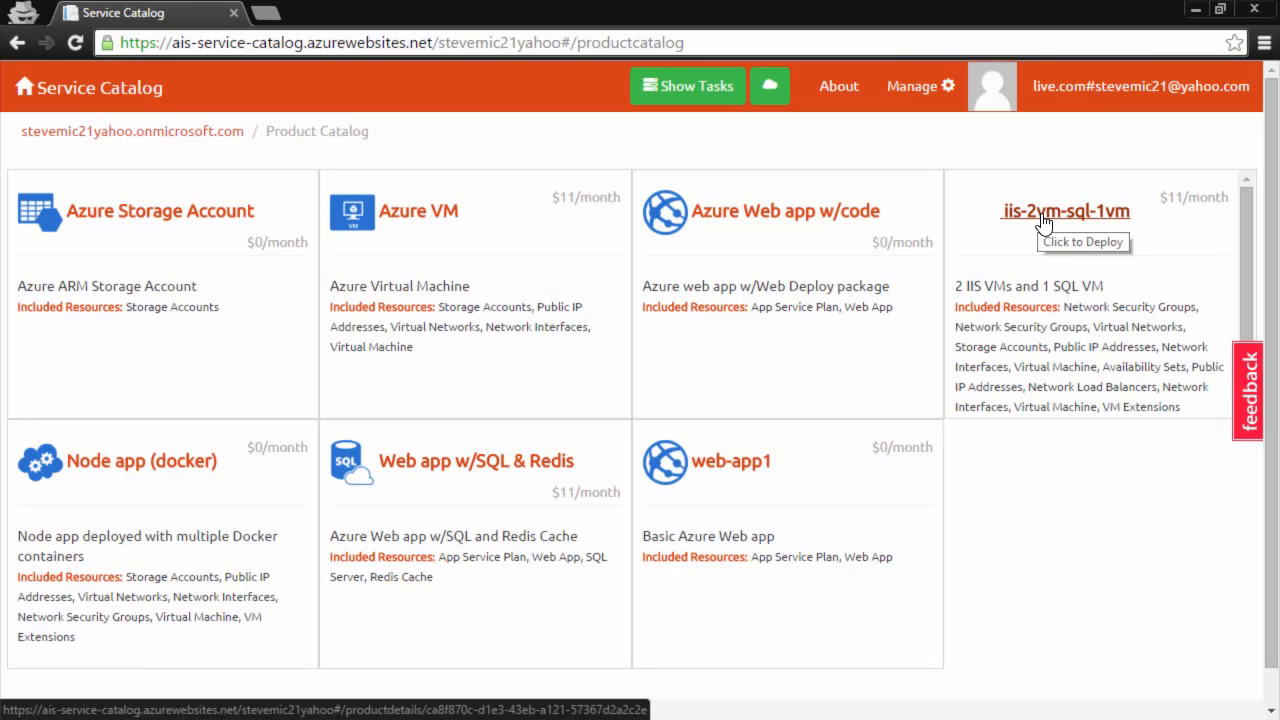
pyautogui.click(1043, 220)
pyautogui.scroll(-3, 409, 449)
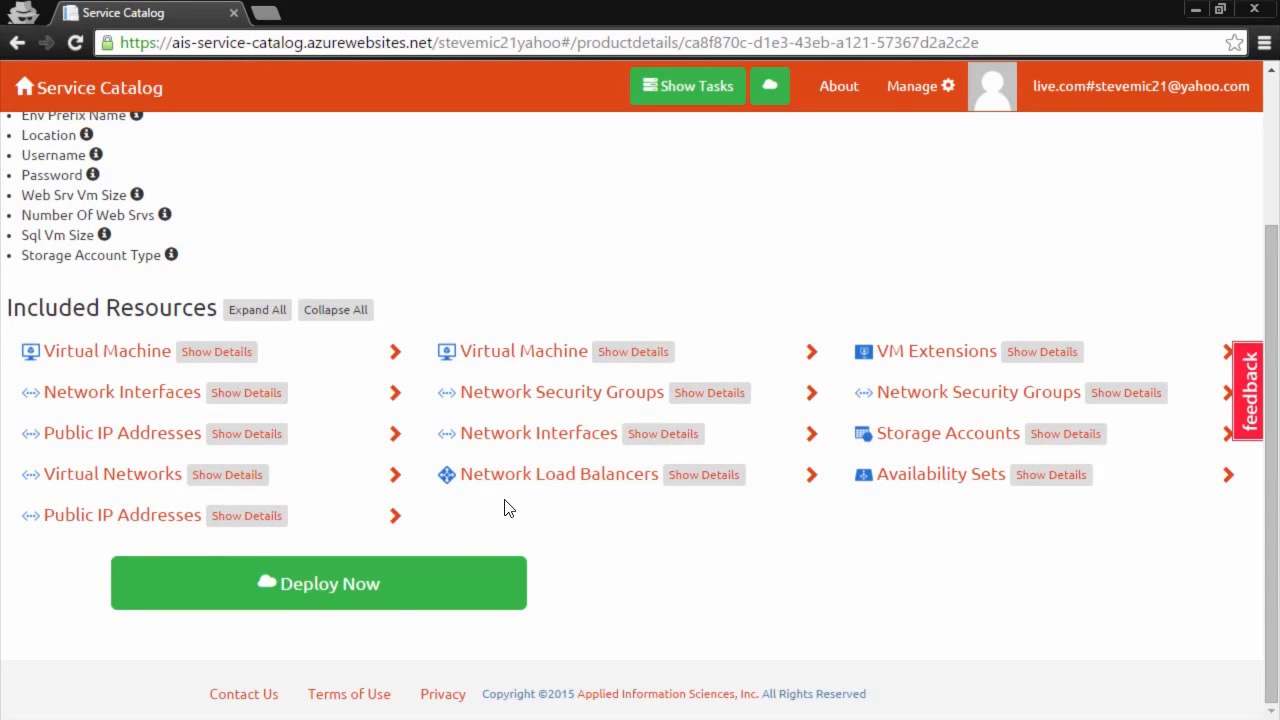
pyautogui.scroll(2, 505, 508)
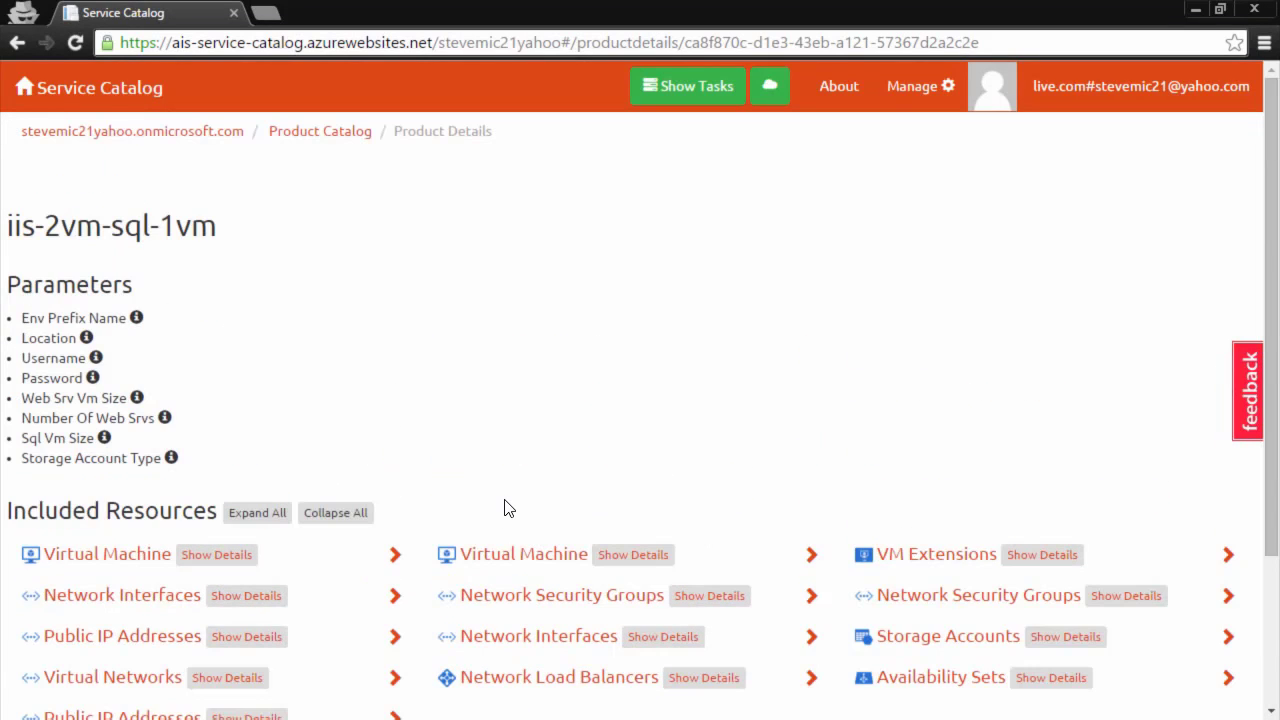
# Start deploying web-app1 from the product catalog and choose Dev-Subscription as its subscription.
pyautogui.click(302, 135)
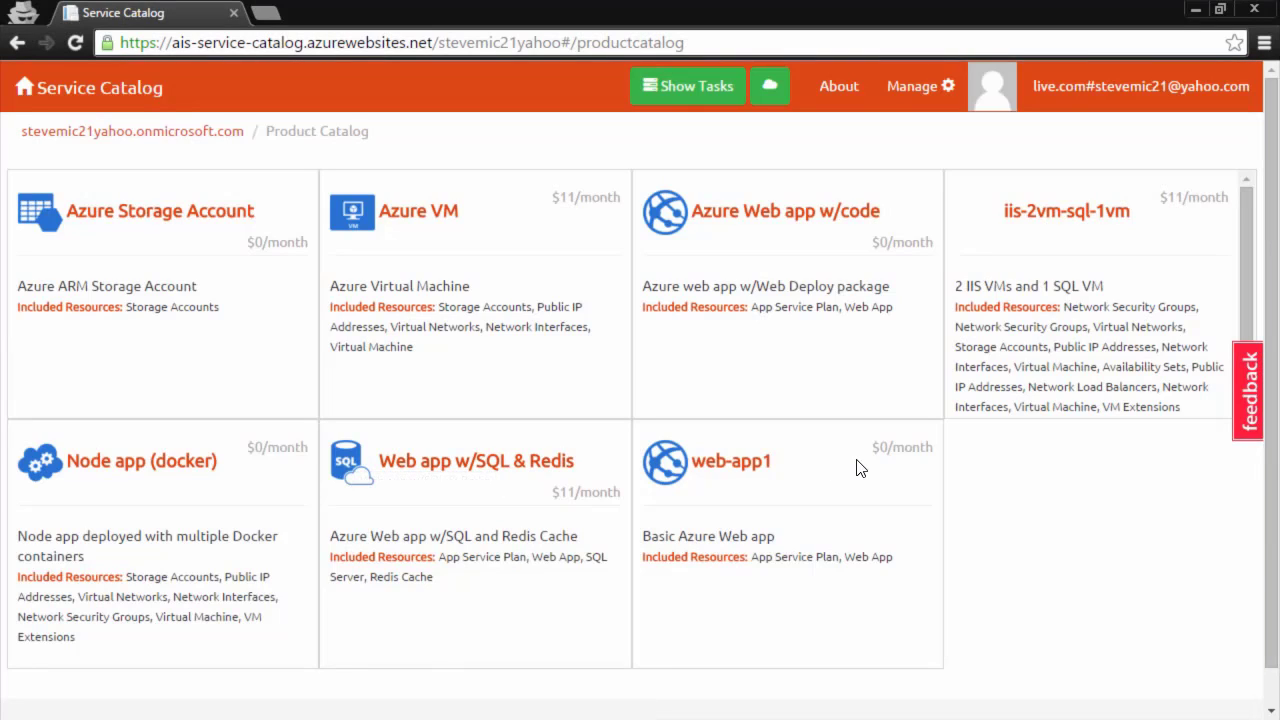
pyautogui.click(731, 466)
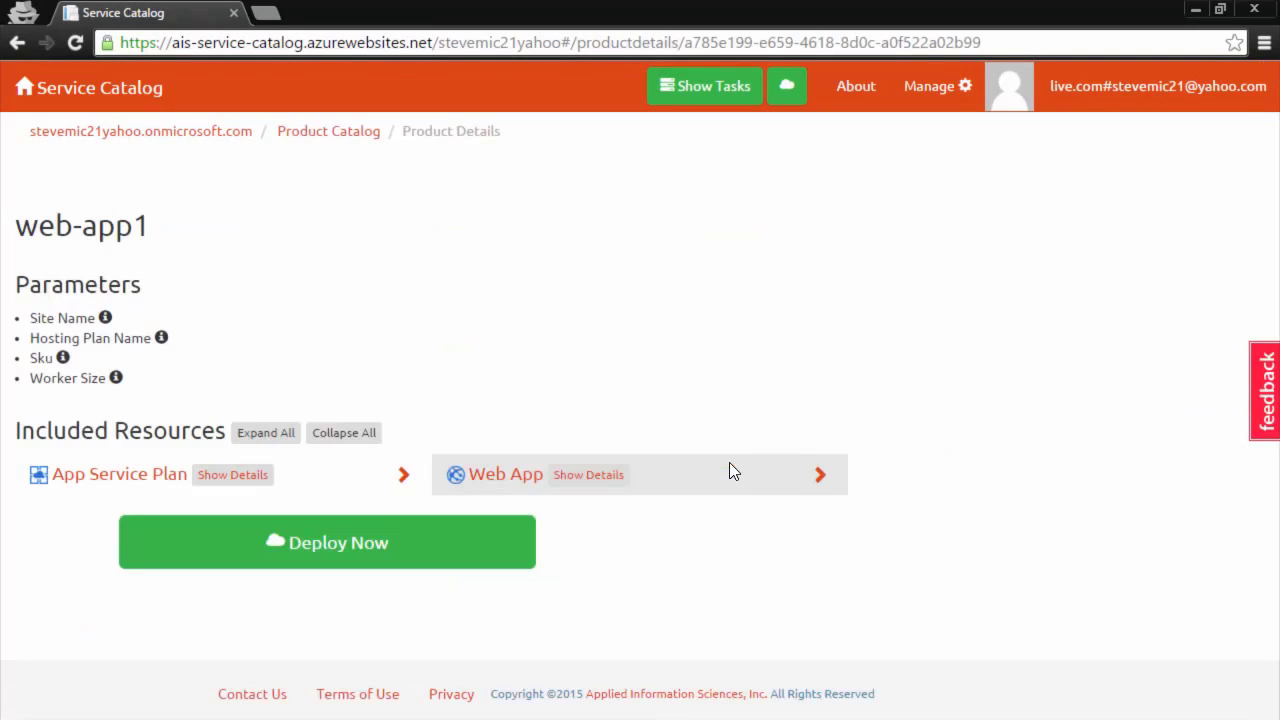
pyautogui.click(355, 546)
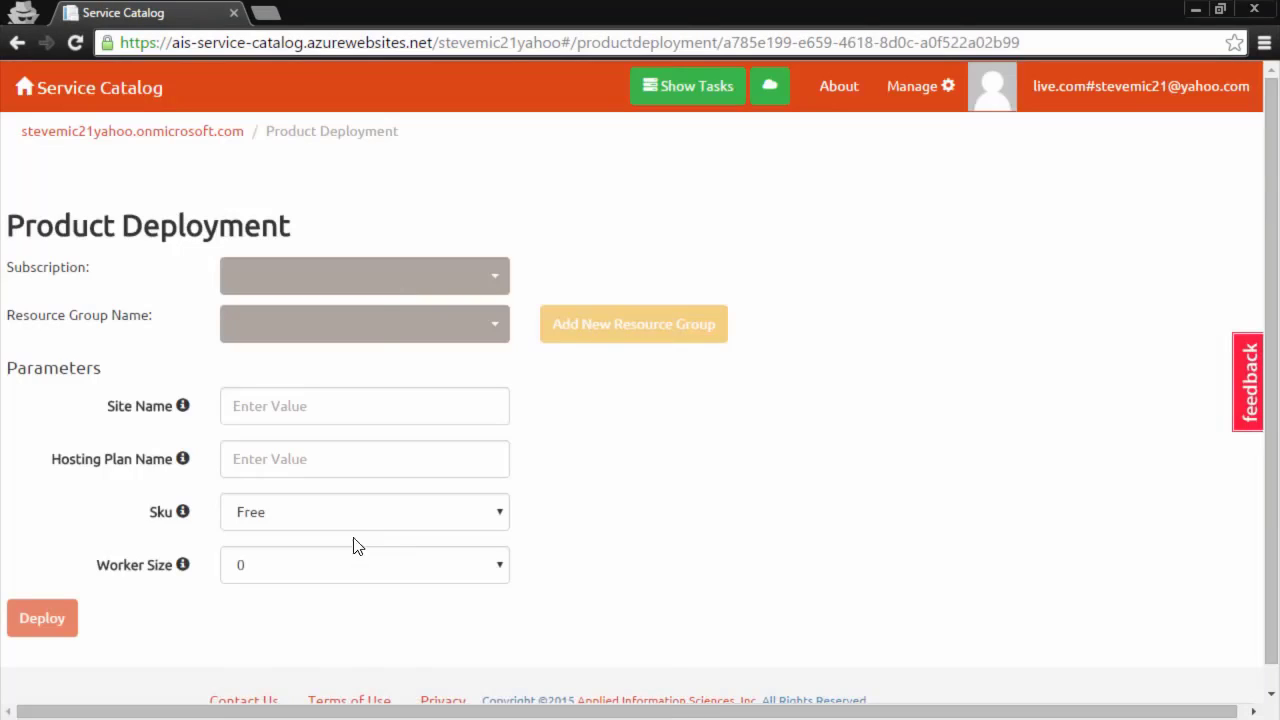
pyautogui.click(416, 284)
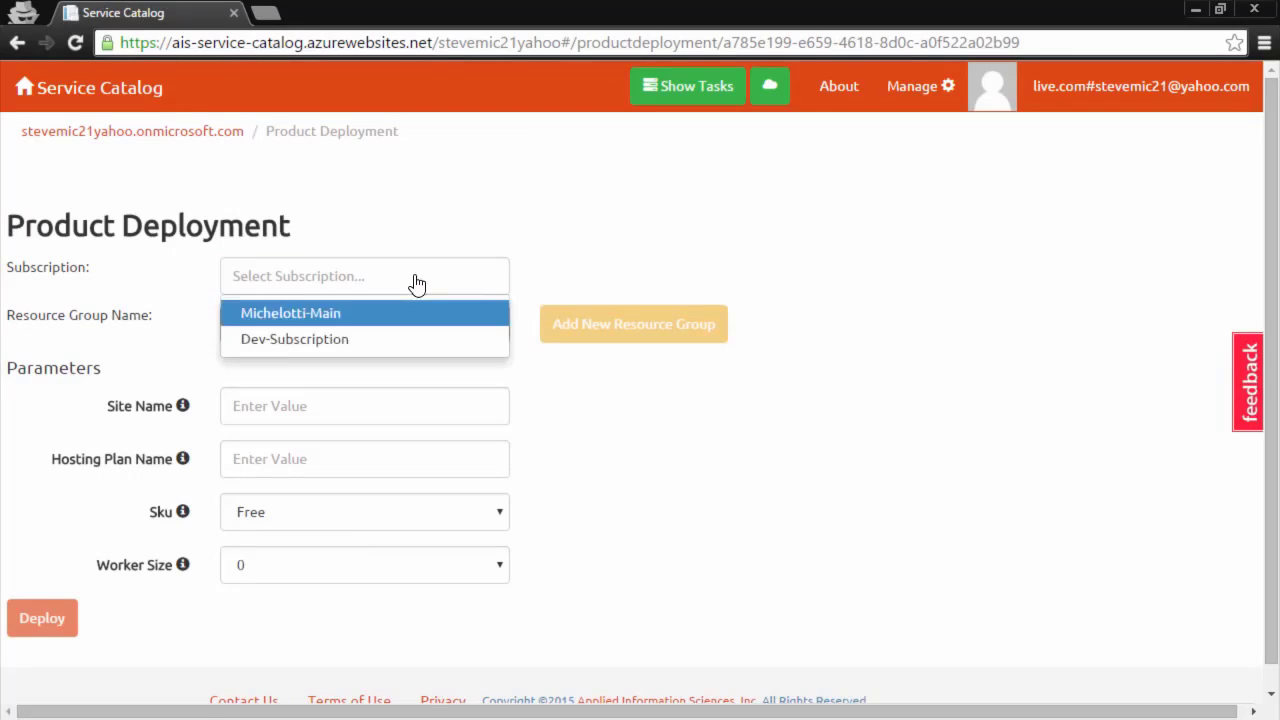
pyautogui.click(288, 341)
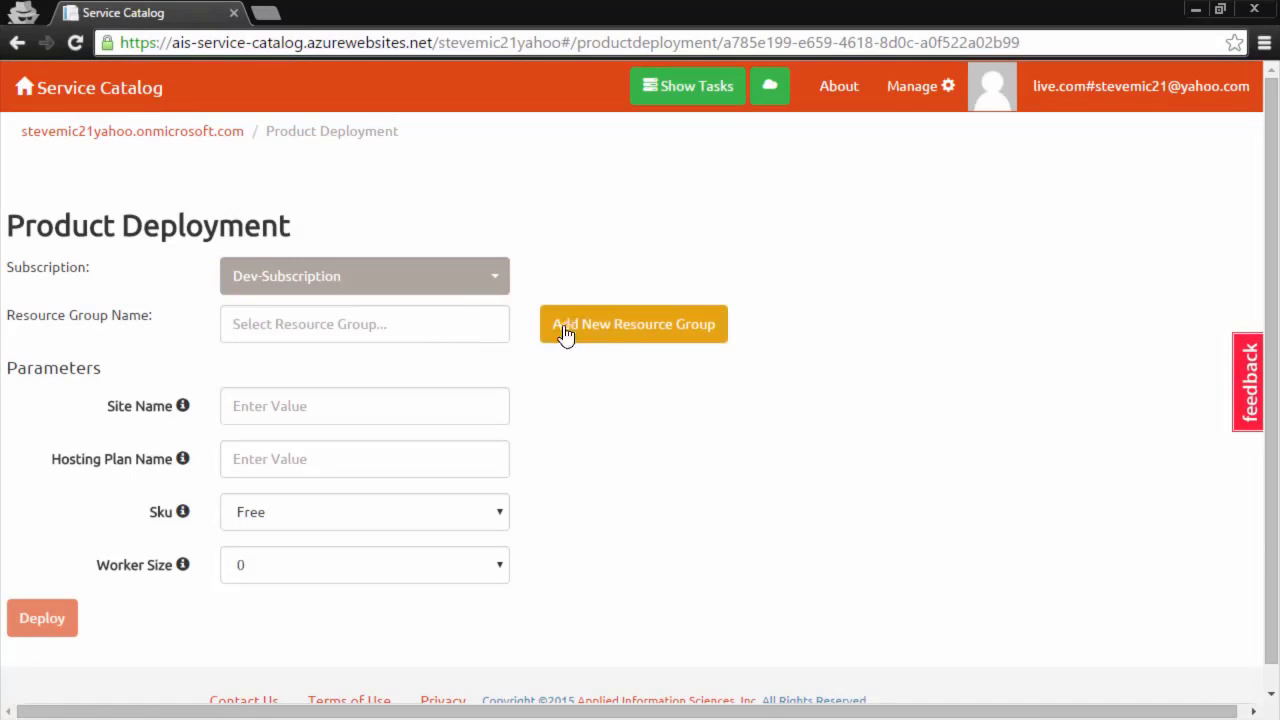
# Add and save a new resource group named ais-svc-cat-steve-test in the East US region for the deployment.
pyautogui.click(634, 334)
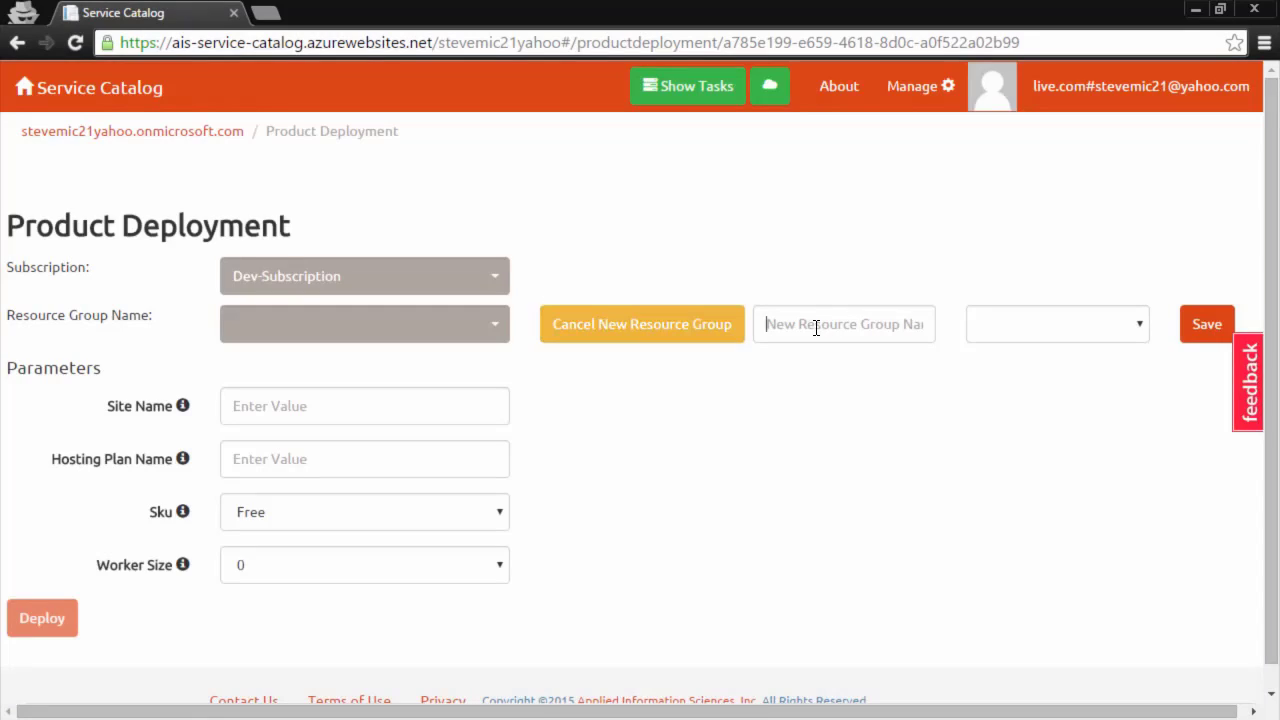
pyautogui.click(816, 328)
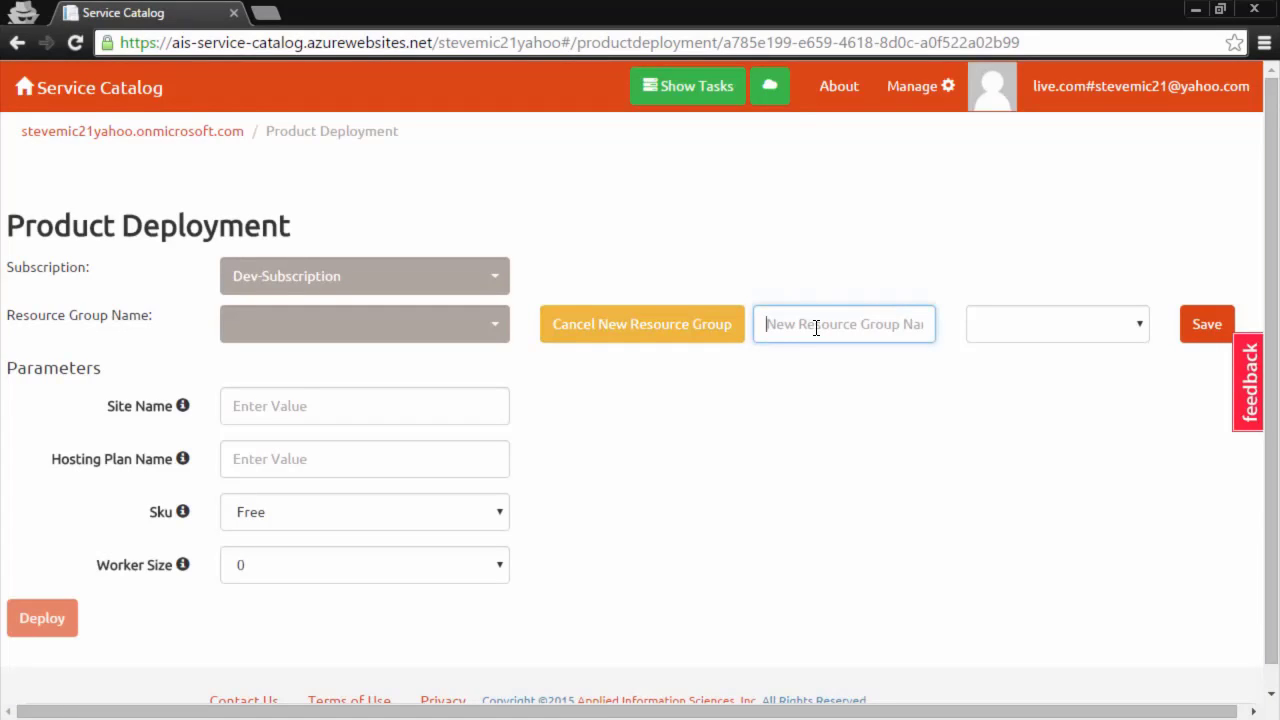
pyautogui.write('ais-svc-cat-steve-test')
pyautogui.press('Tab')
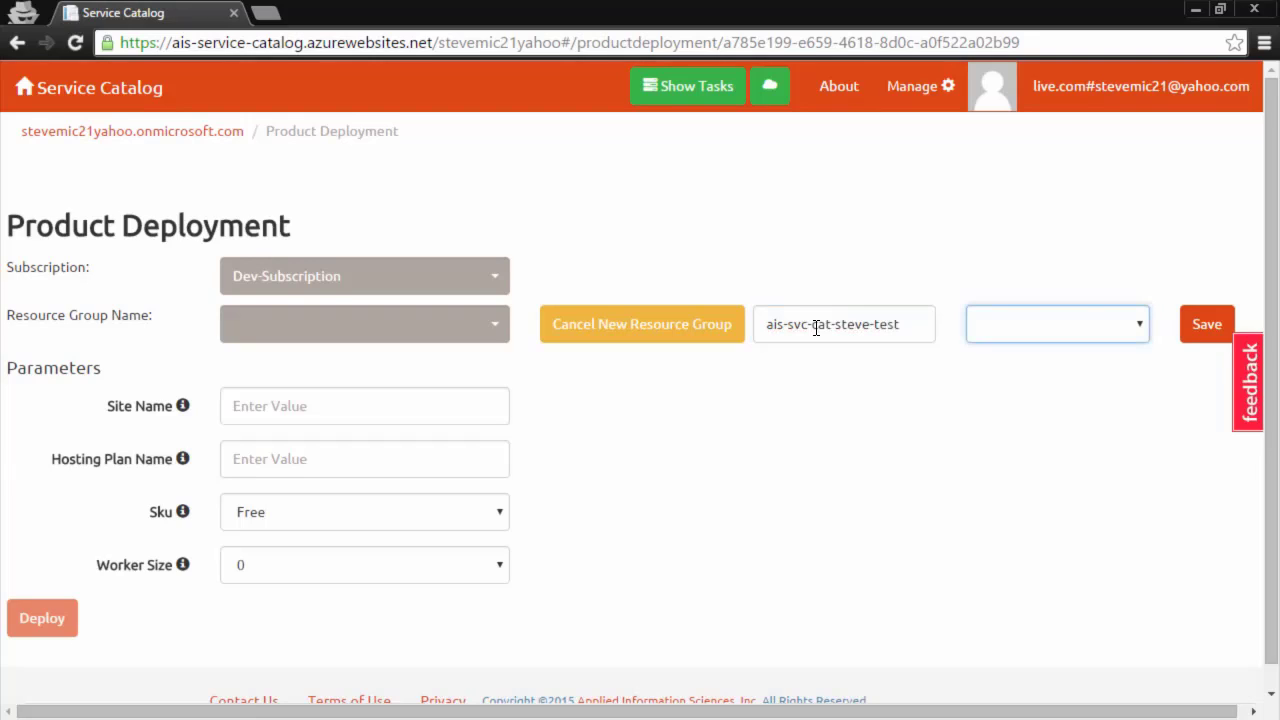
pyautogui.click(1142, 328)
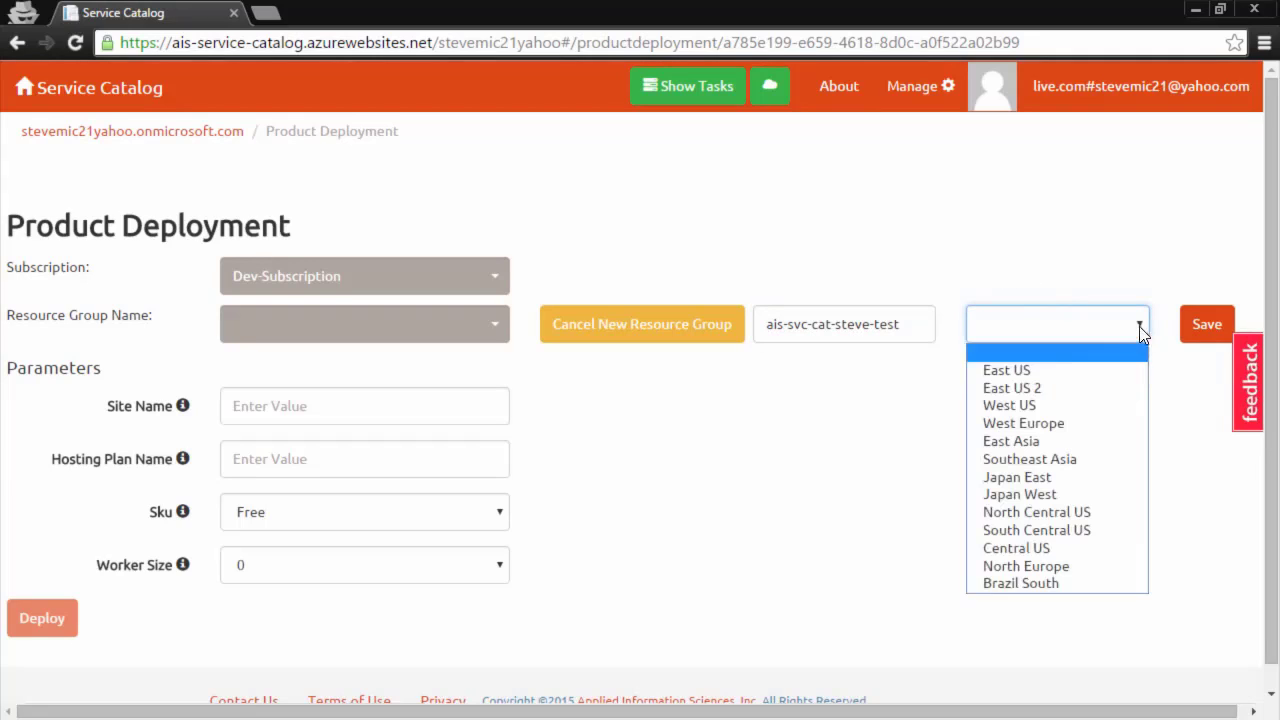
pyautogui.click(1022, 380)
pyautogui.click(1205, 324)
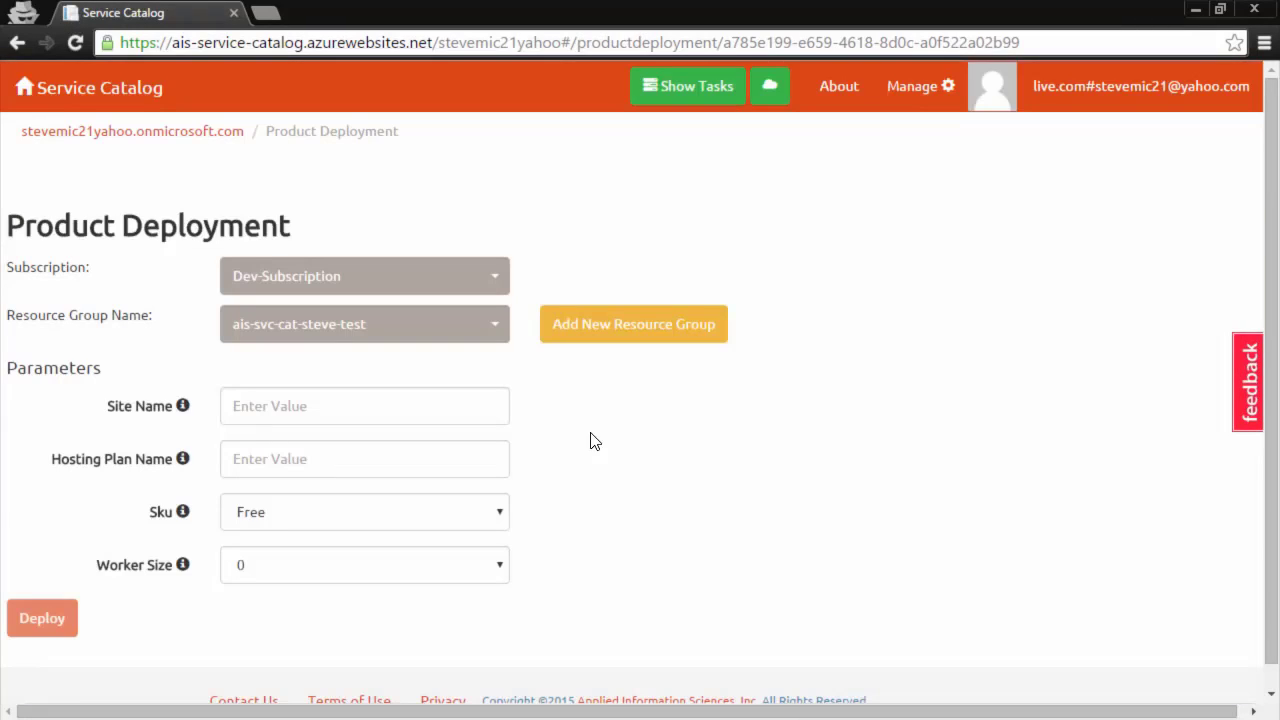
# Enter asc-test-webapp1 as the Site Name and free as the Hosting Plan Name, keeping the Sku at Free.
pyautogui.click(344, 410)
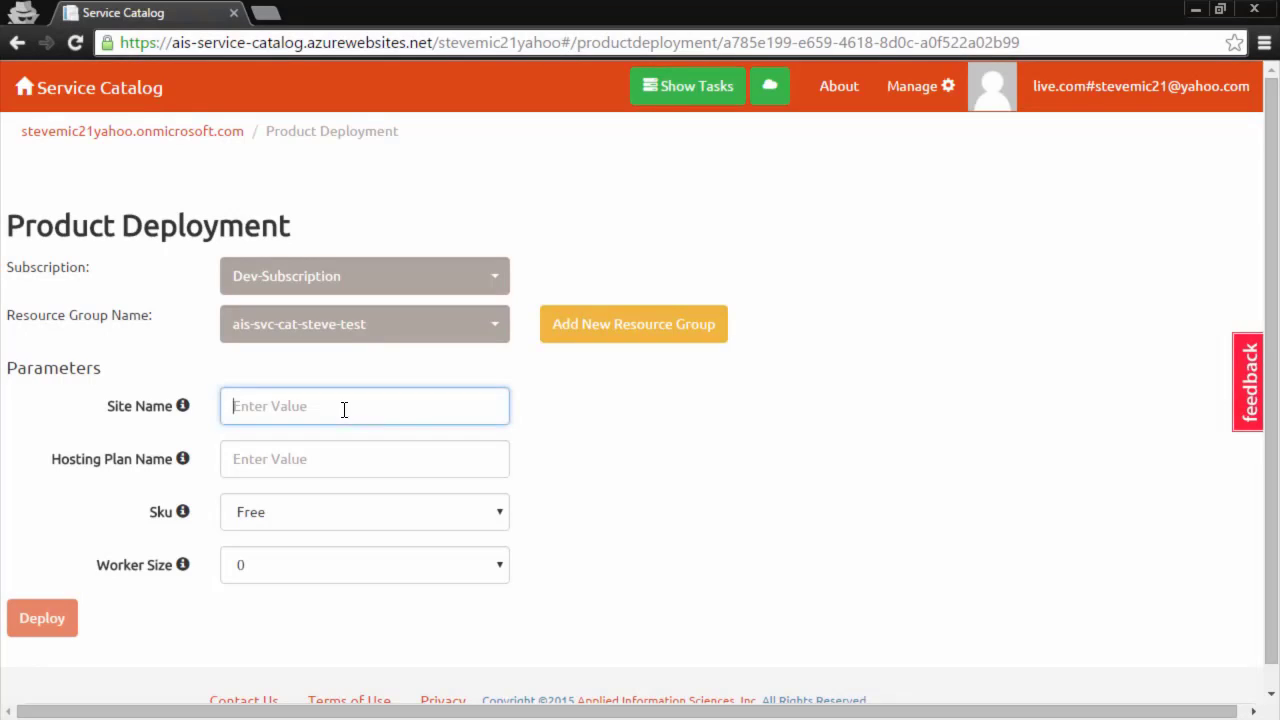
pyautogui.write('ssc-test-w')
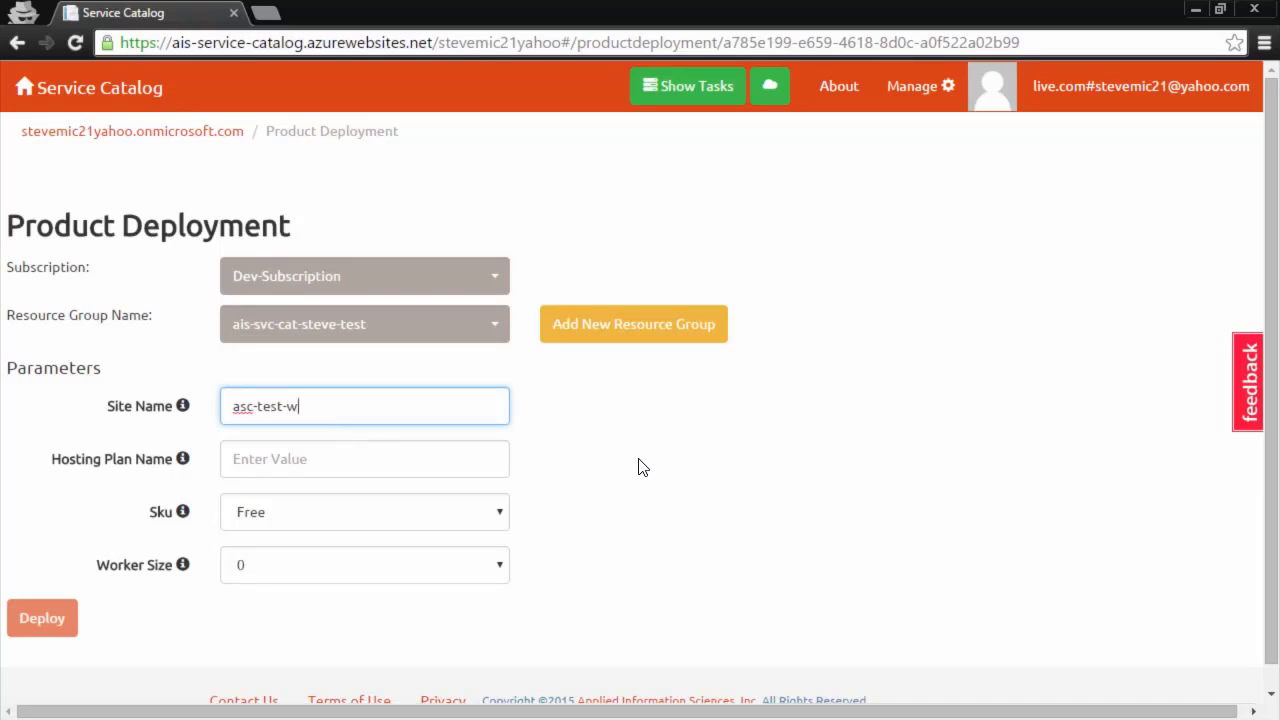
pyautogui.write('ebapp1')
pyautogui.press('Tab')
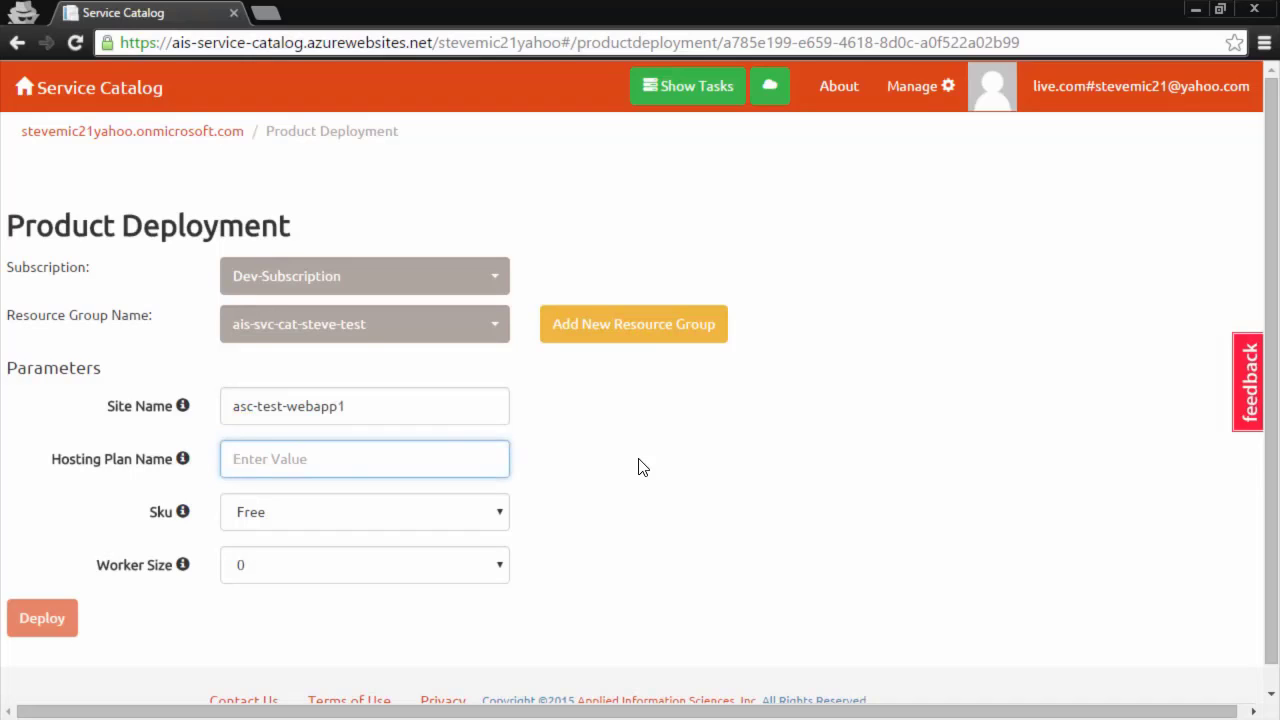
pyautogui.write('fr')
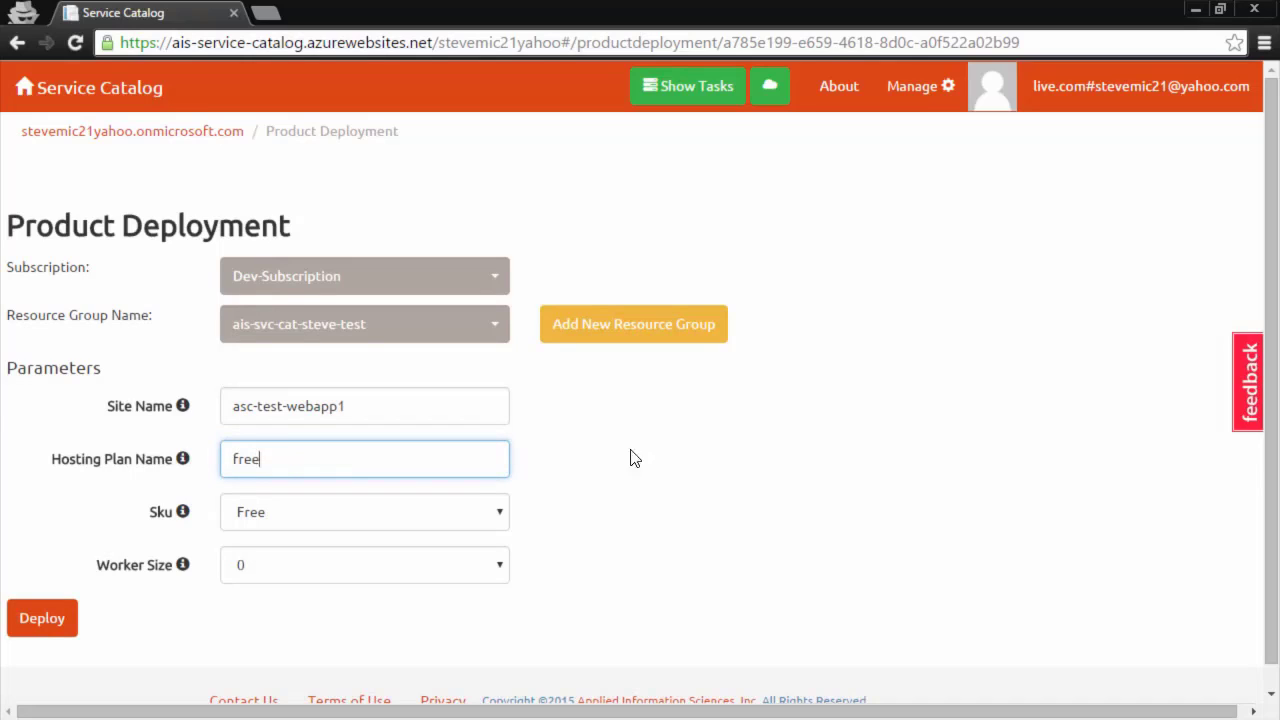
pyautogui.write('ee')
pyautogui.click(487, 512)
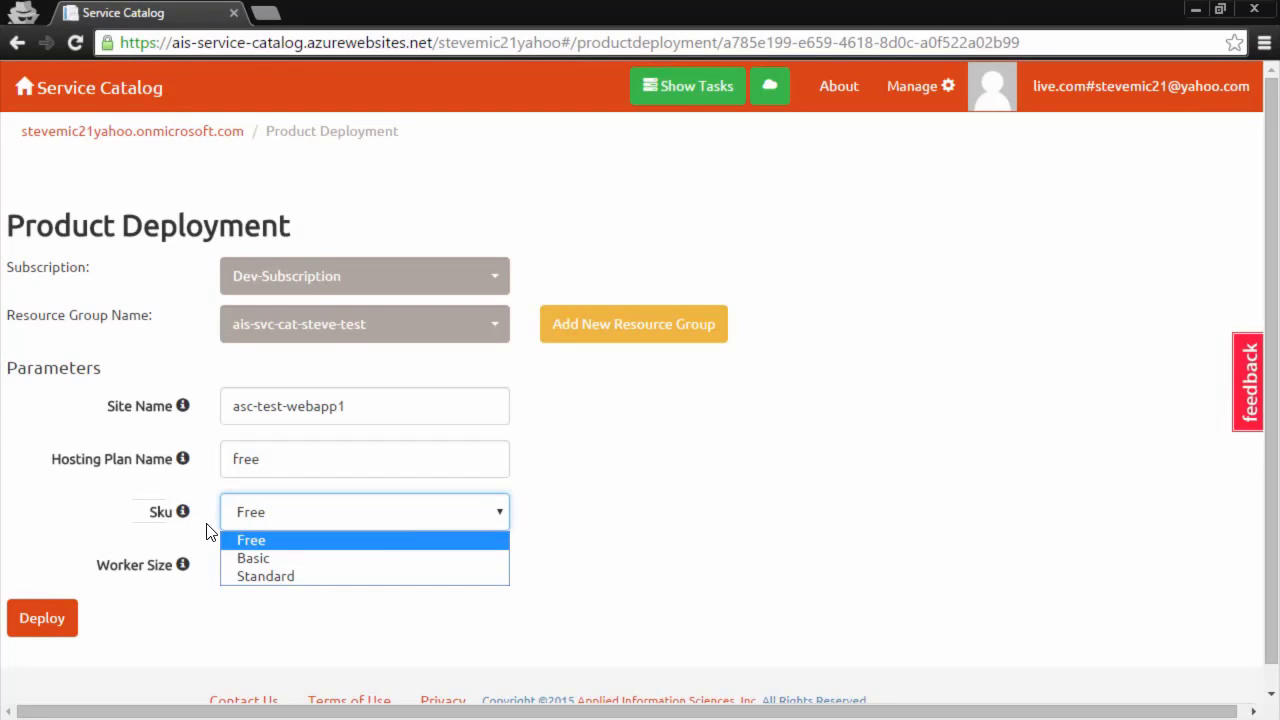
pyautogui.click(605, 491)
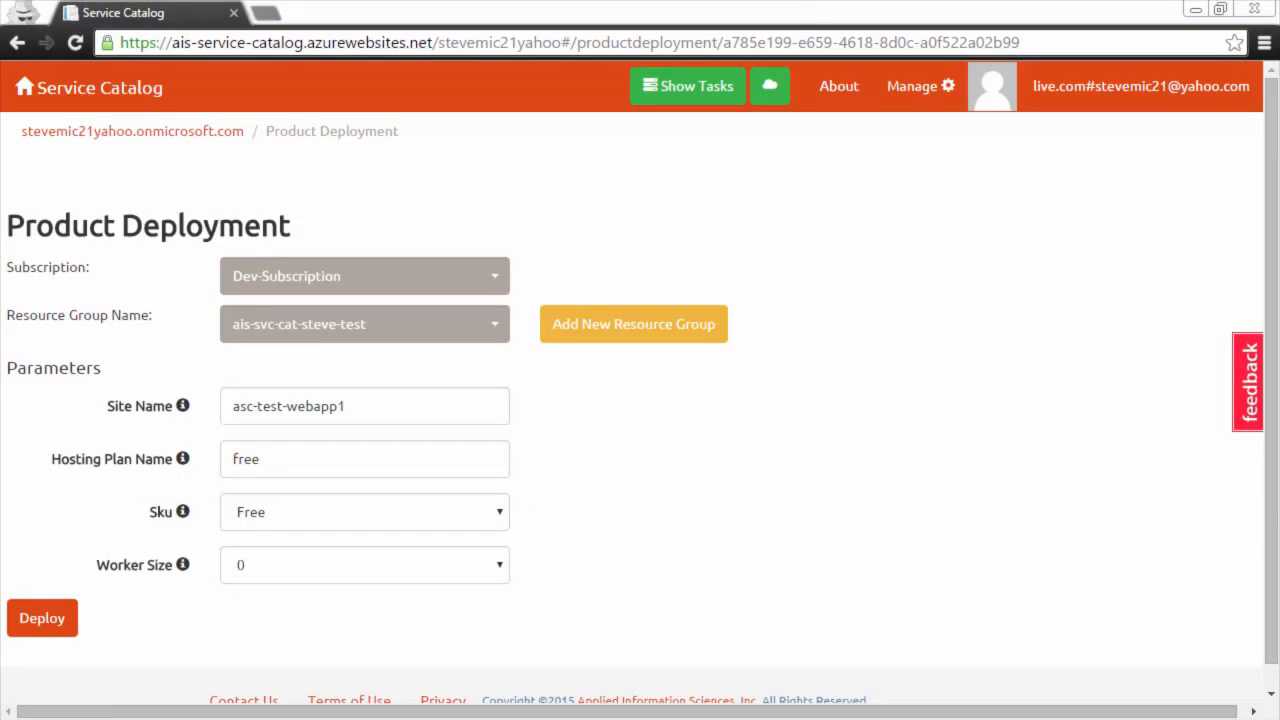
# Switch to the Azure portal and check the App Services and Resource groups lists for Dev-Subscription.
pyautogui.hotkey('alt', 'Tab')
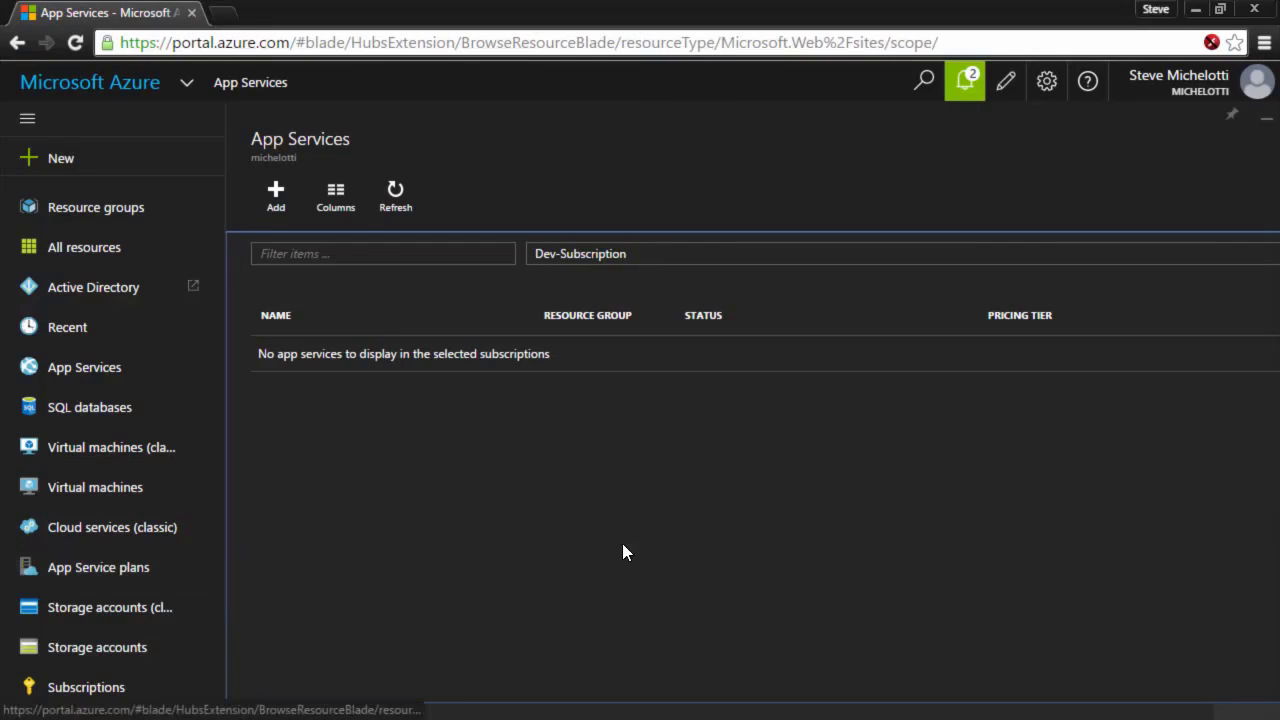
pyautogui.click(401, 200)
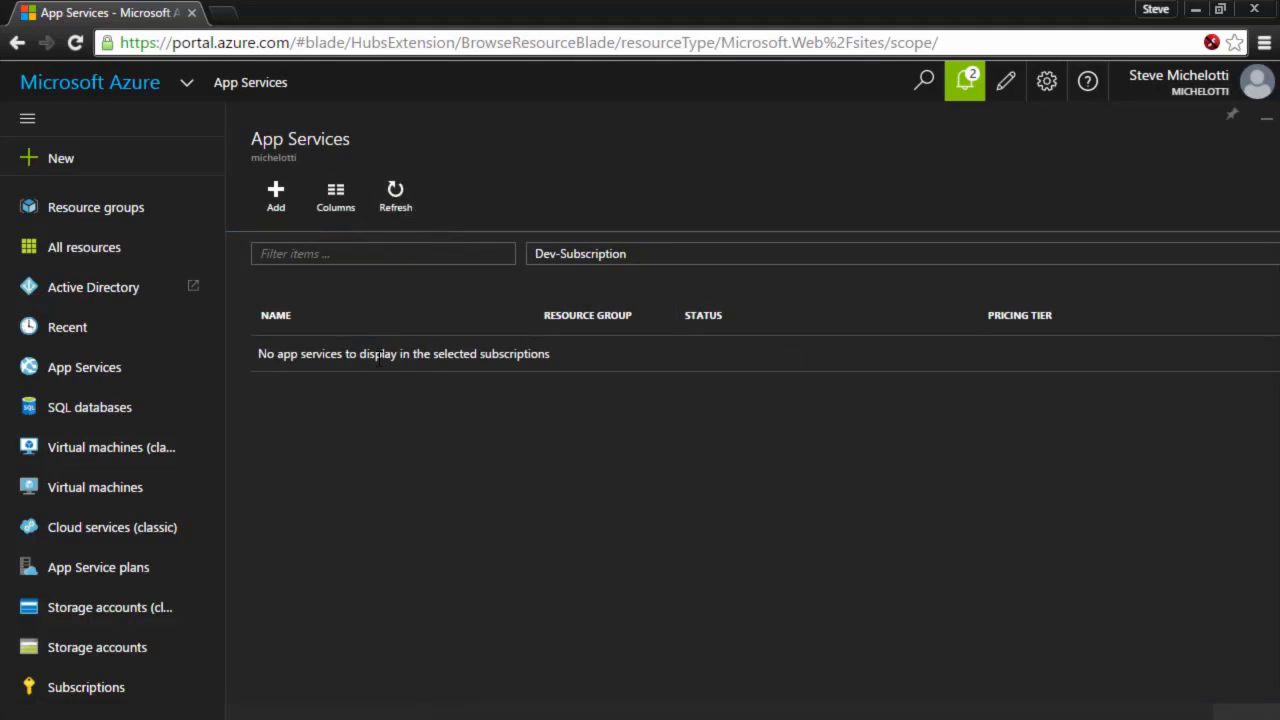
pyautogui.click(114, 208)
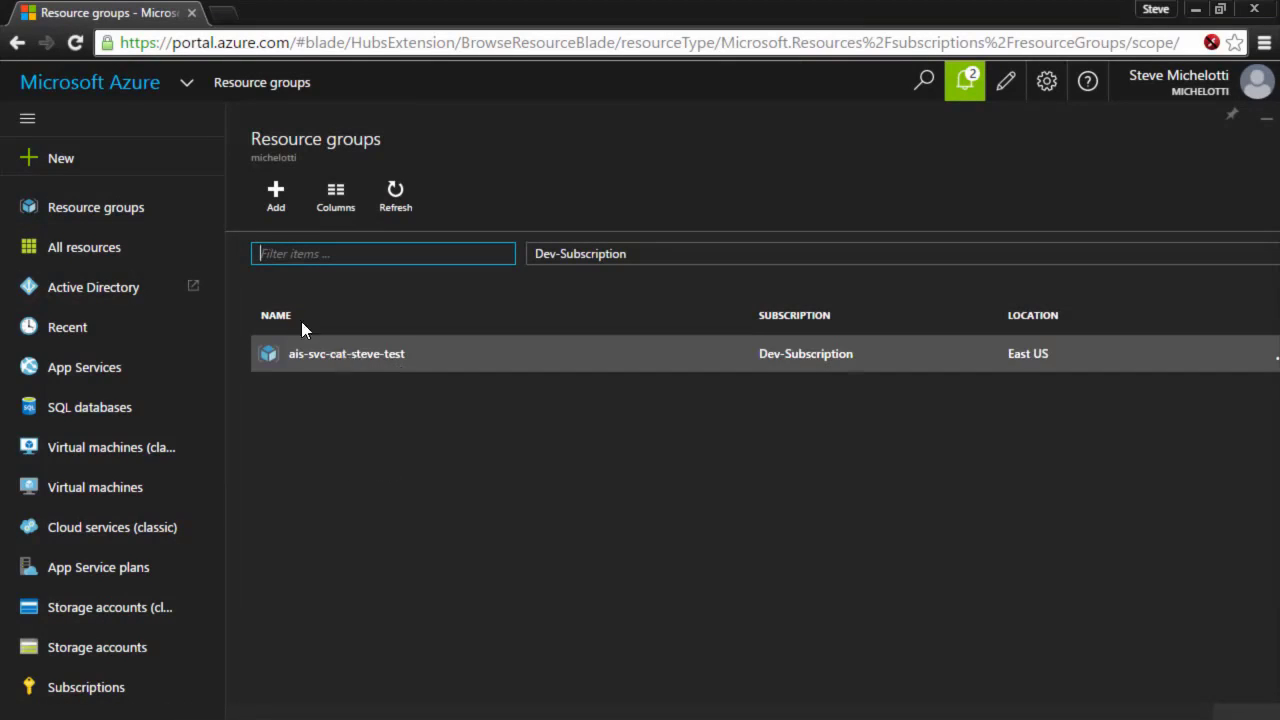
pyautogui.click(96, 363)
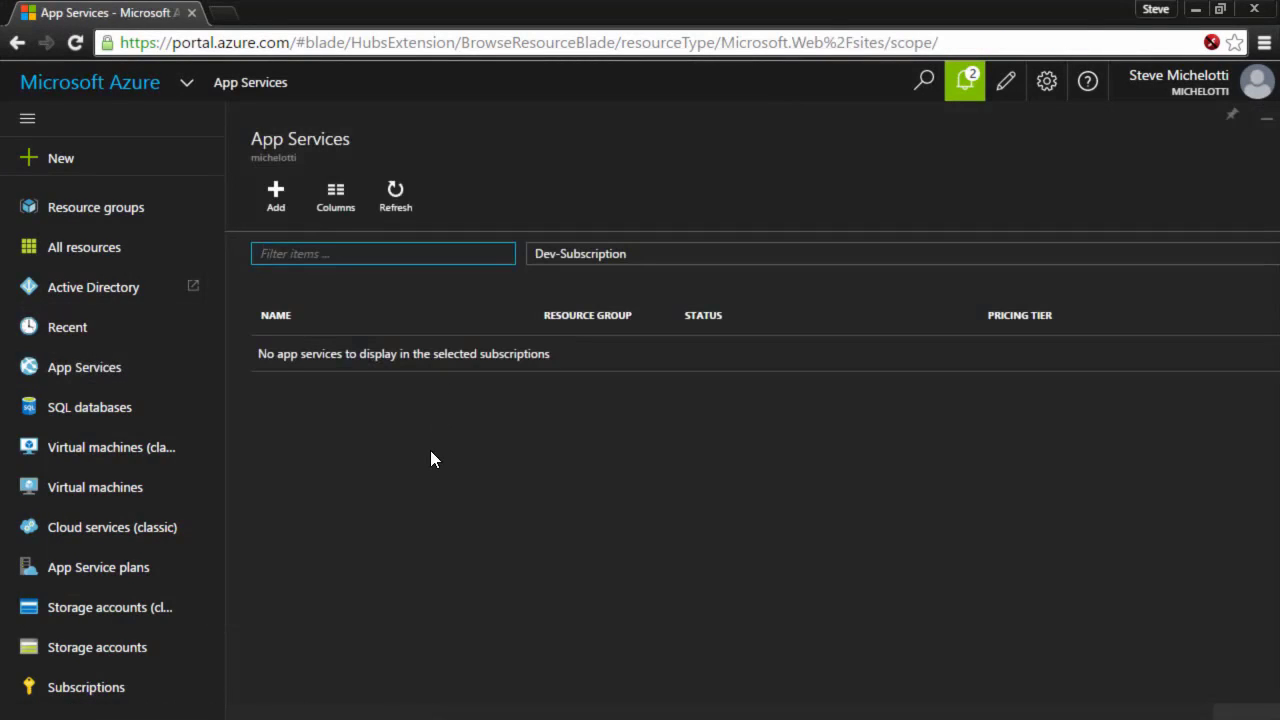
# Deploy the web app from the Service Catalog, and open asc-test-webapp1 from the refreshed App Services list in the Azure portal.
pyautogui.hotkey('alt', 'Tab')
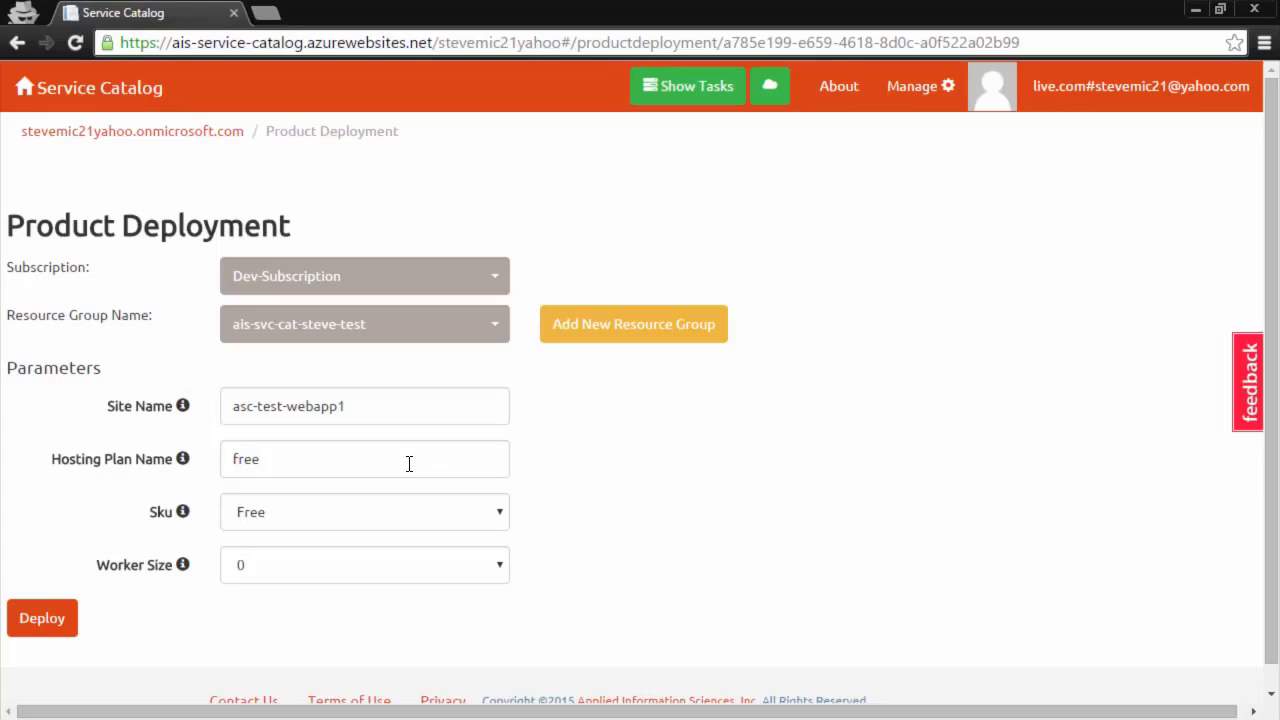
pyautogui.click(46, 626)
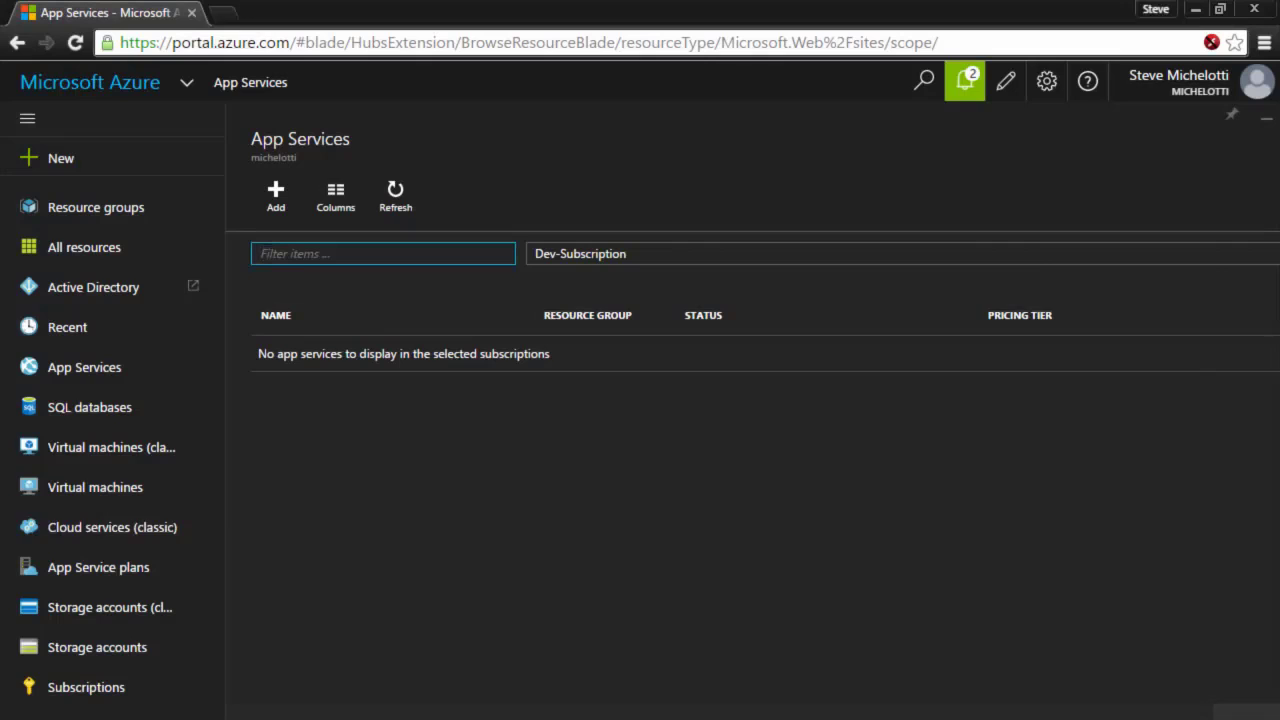
pyautogui.click(395, 195)
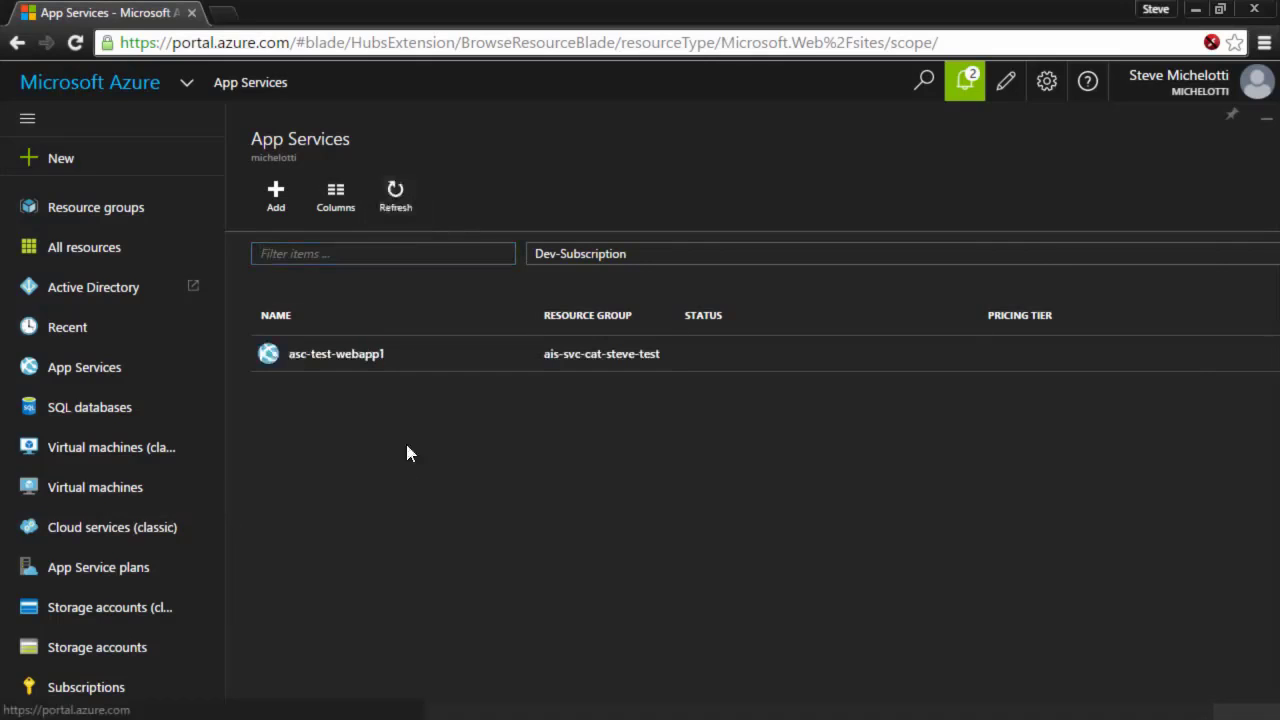
pyautogui.click(337, 362)
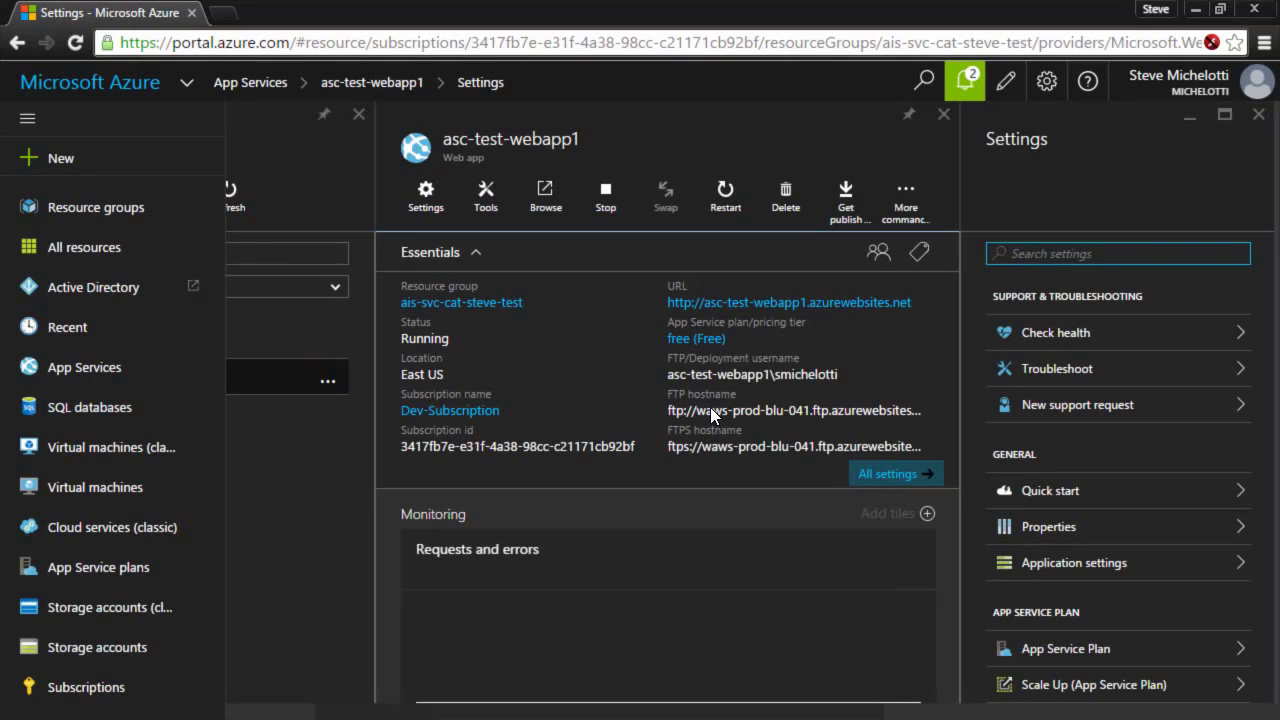
# Switch back to the Service Catalog, return to its home product list and hide the tasks.
pyautogui.hotkey('alt', 'Tab')
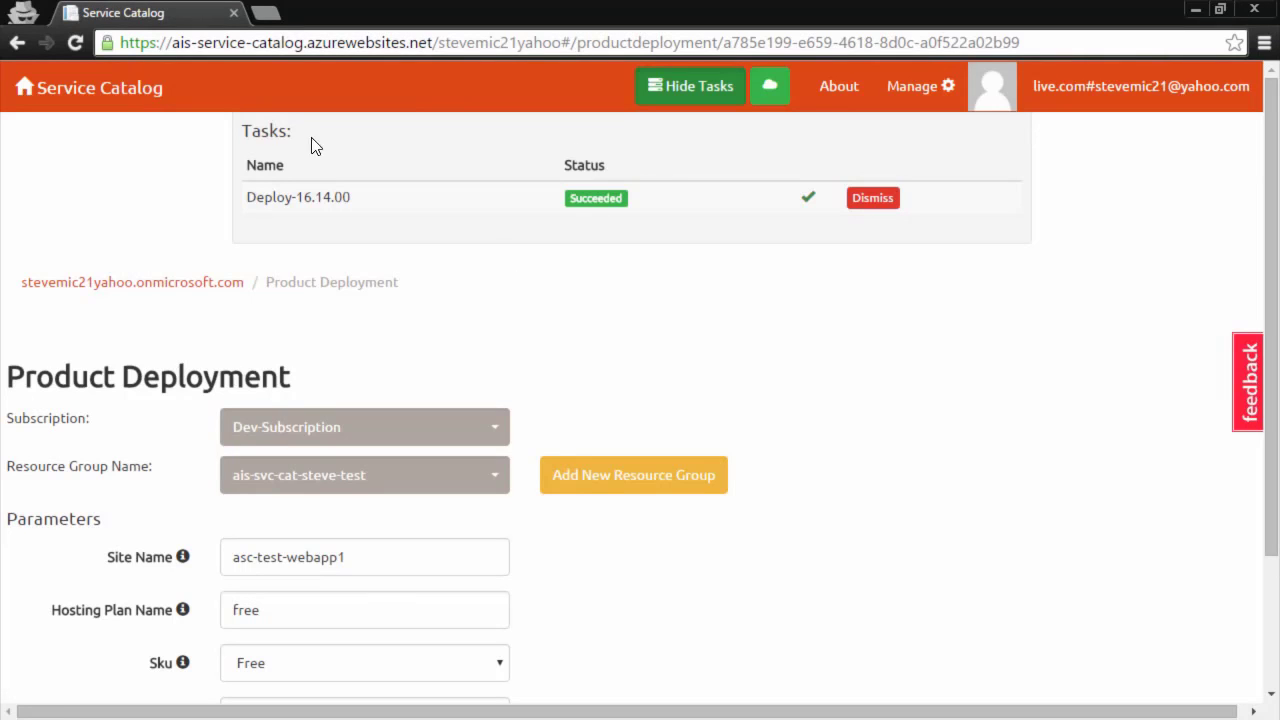
pyautogui.click(118, 100)
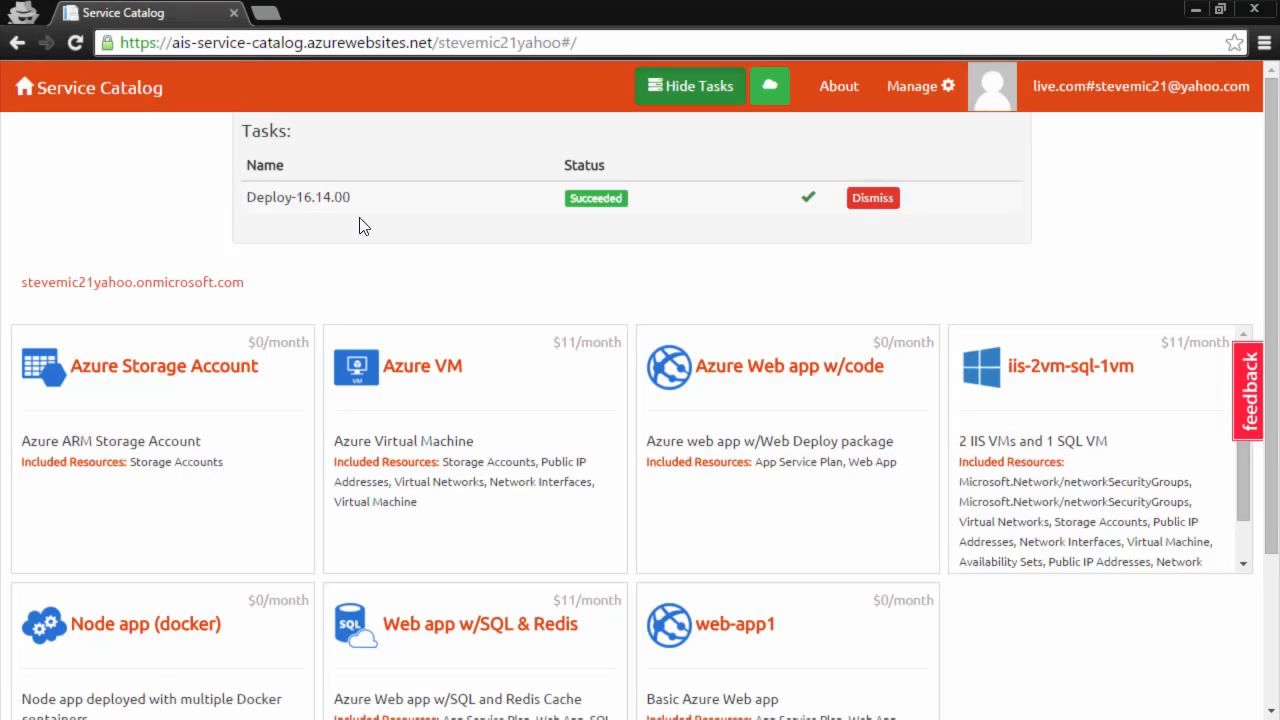
pyautogui.click(677, 86)
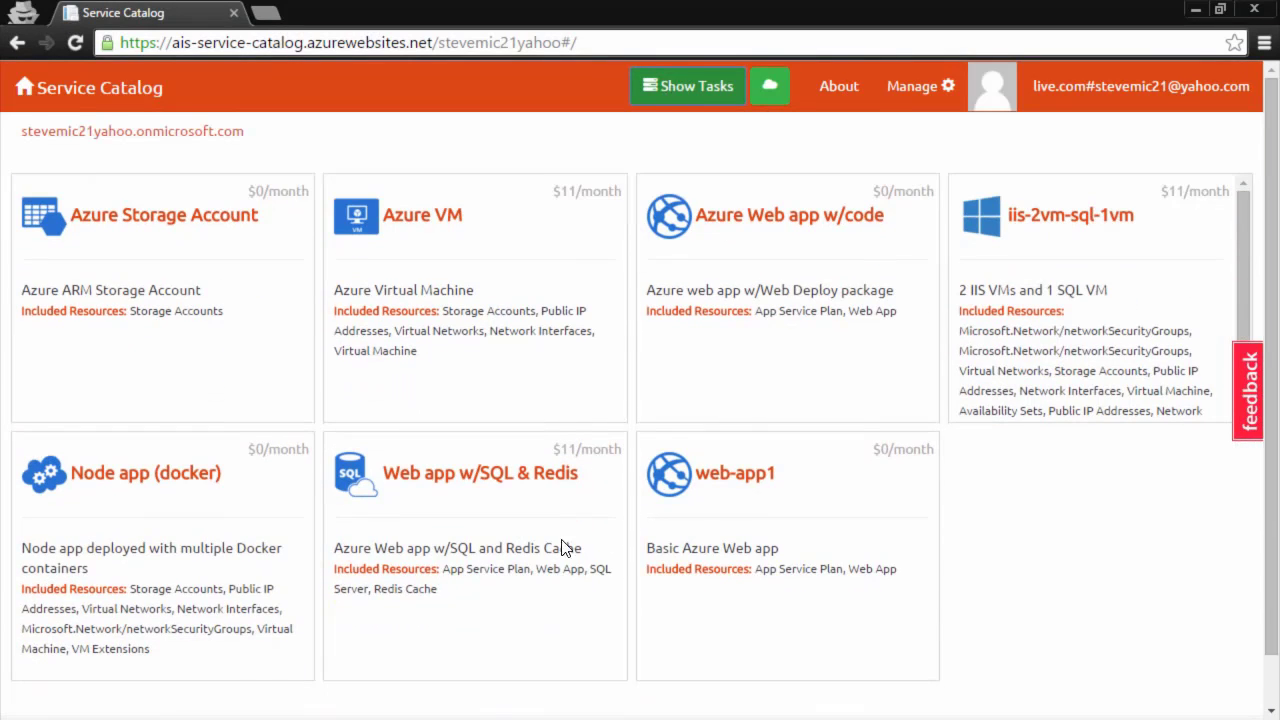
# Start deploying Azure Web app w/code with Dev-Subscription as the subscription and ais-svc-cat-steve-test as the resource group.
pyautogui.click(752, 230)
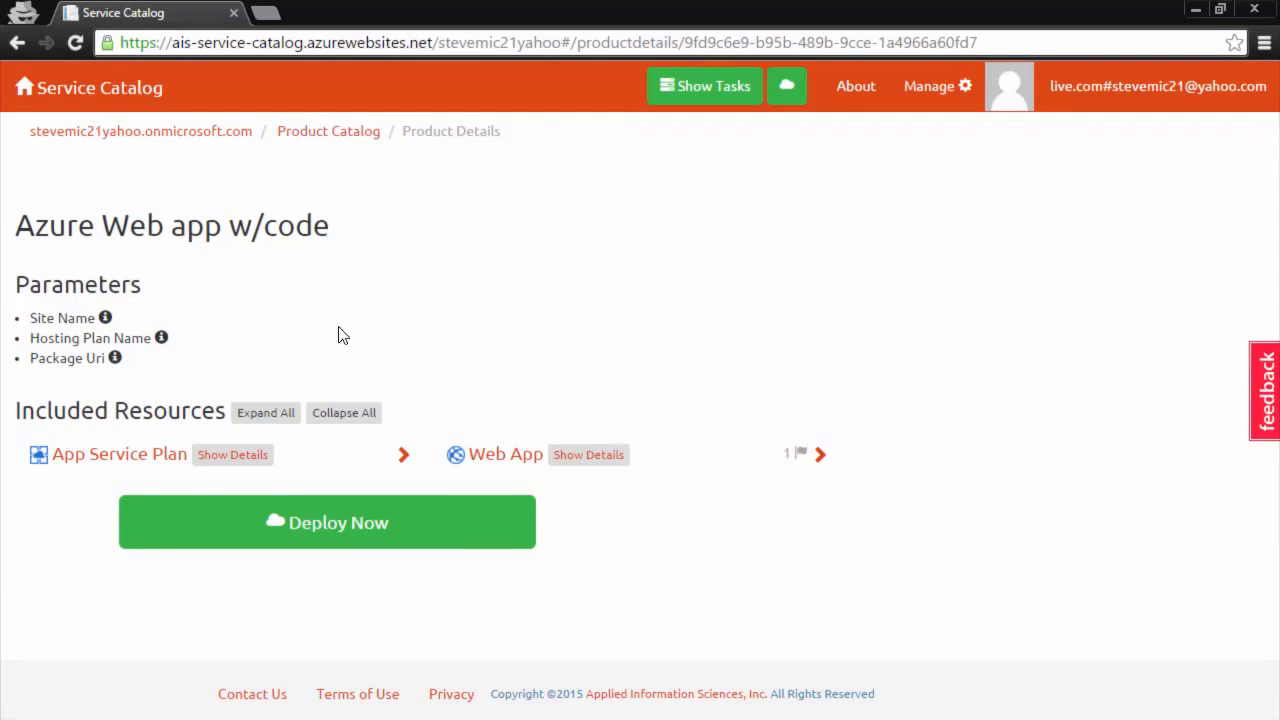
pyautogui.click(397, 524)
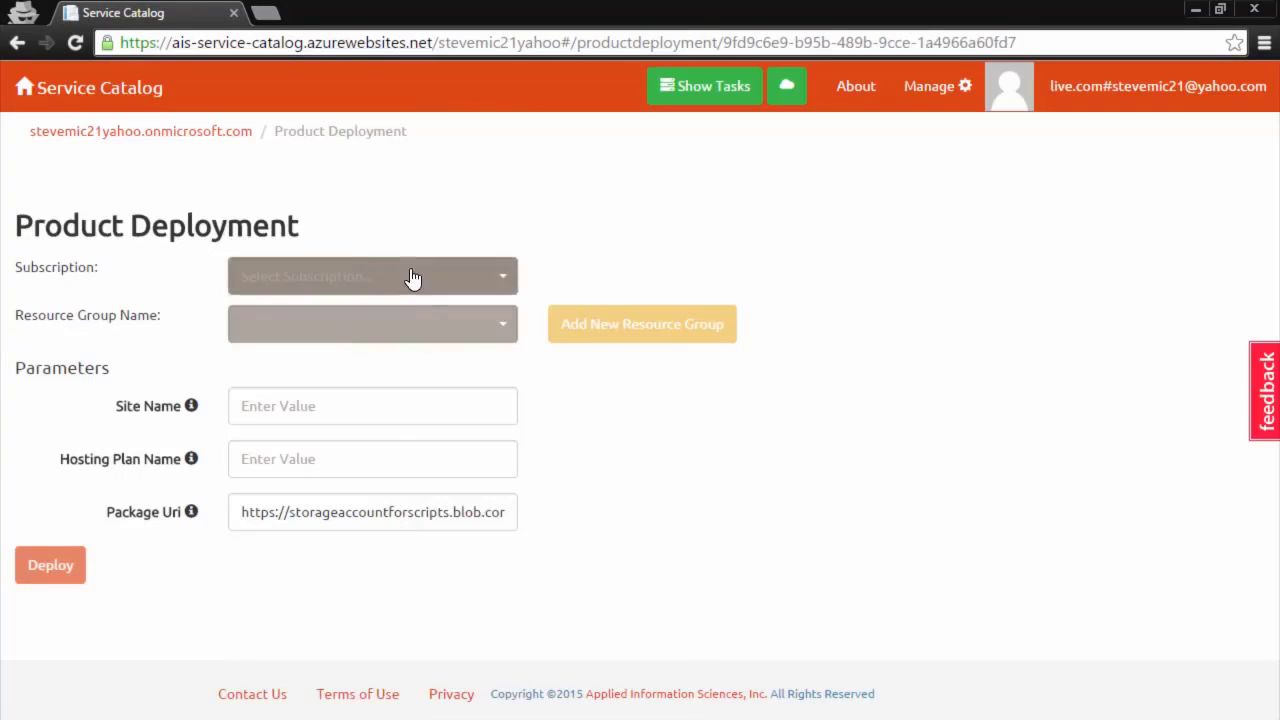
pyautogui.click(400, 280)
pyautogui.click(304, 342)
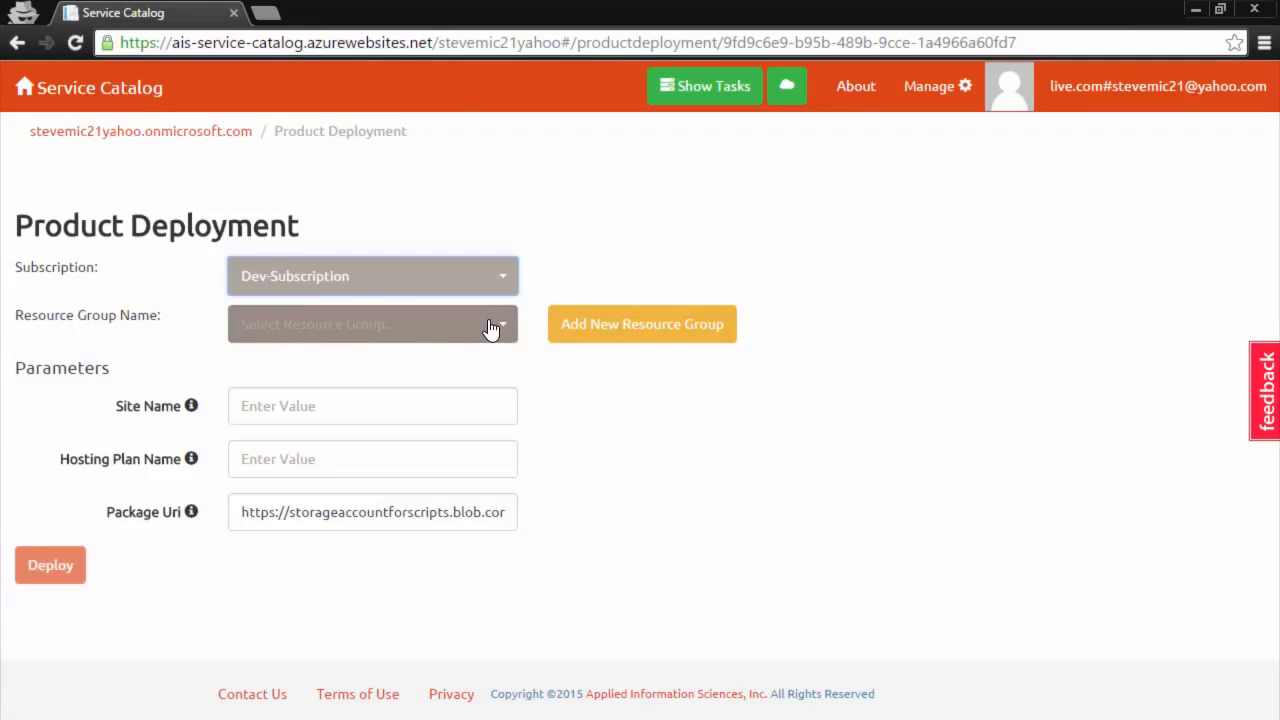
pyautogui.click(490, 328)
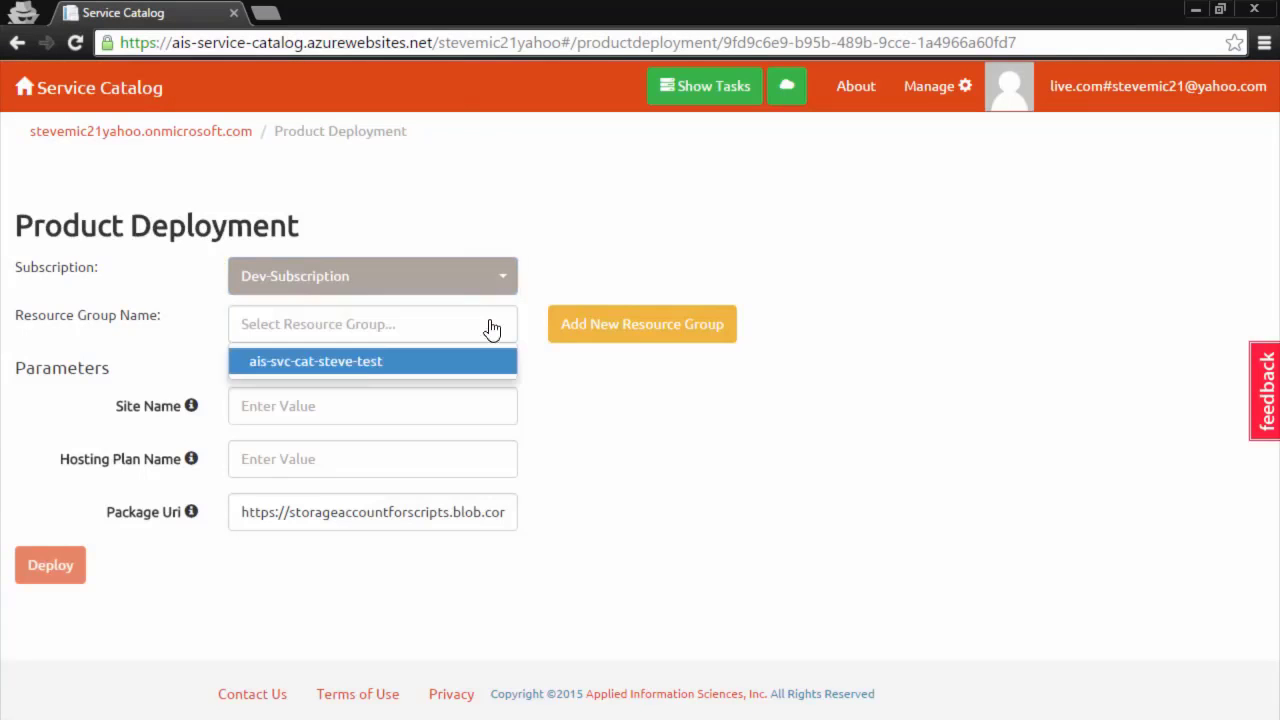
pyautogui.click(356, 362)
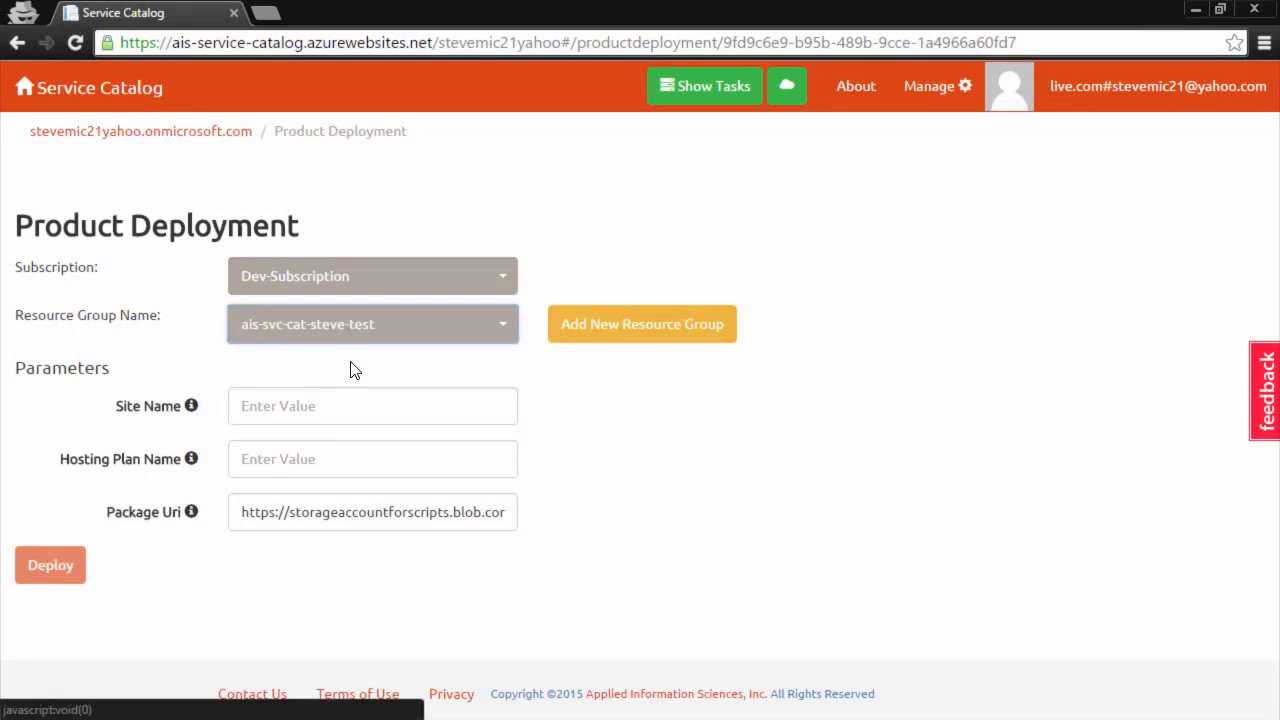
# Enter asc-test-webappwithcode as the Site Name and free as the Hosting Plan Name.
pyautogui.click(310, 405)
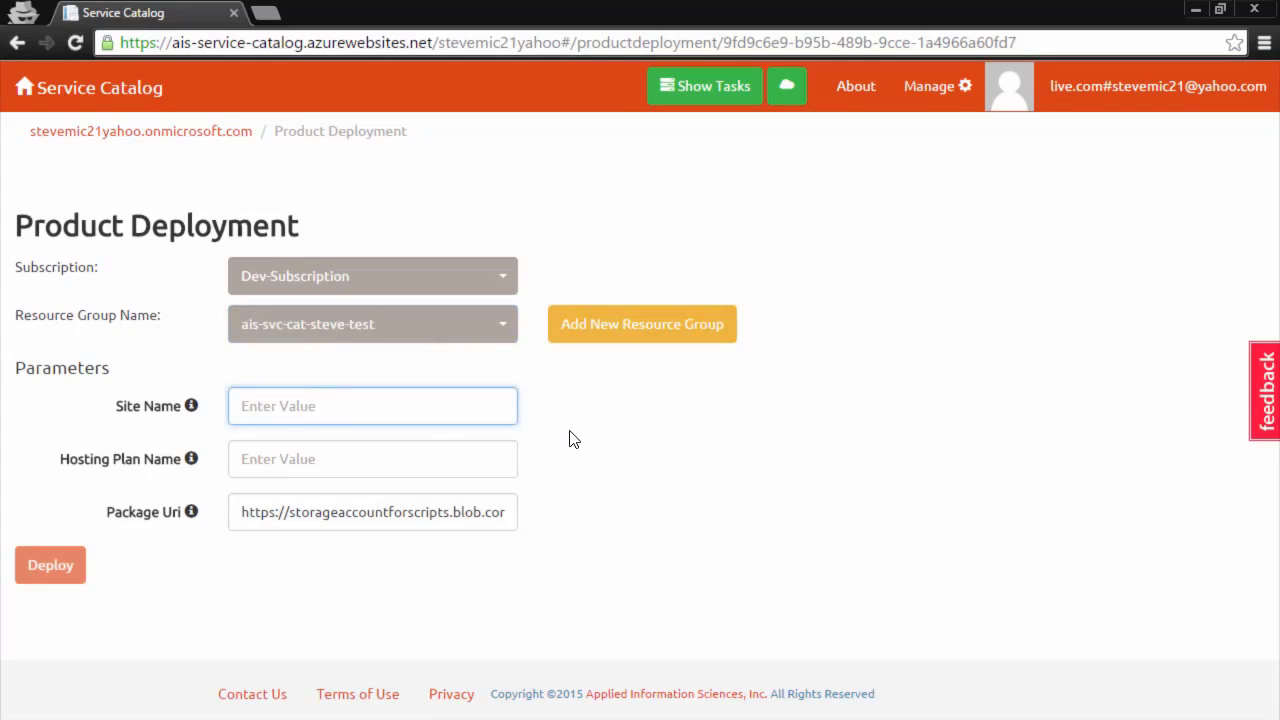
pyautogui.write('asc-test-webappwithcode')
pyautogui.press('Tab')
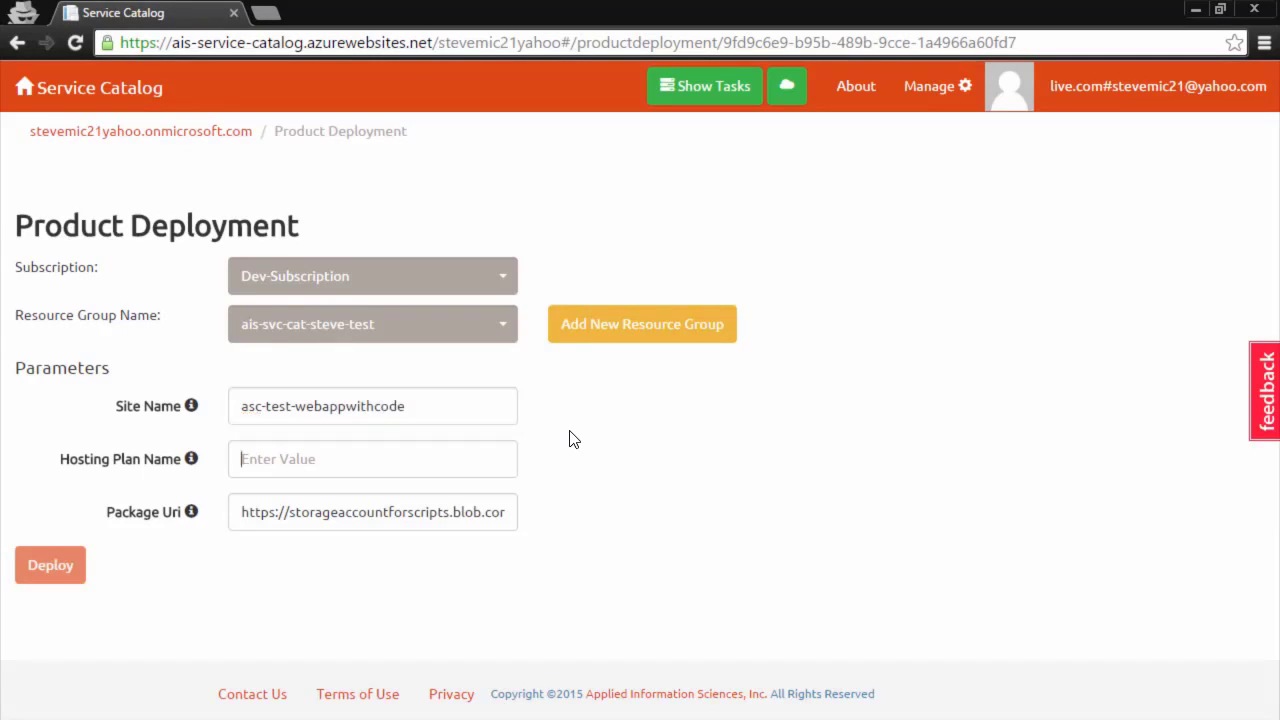
pyautogui.write('free')
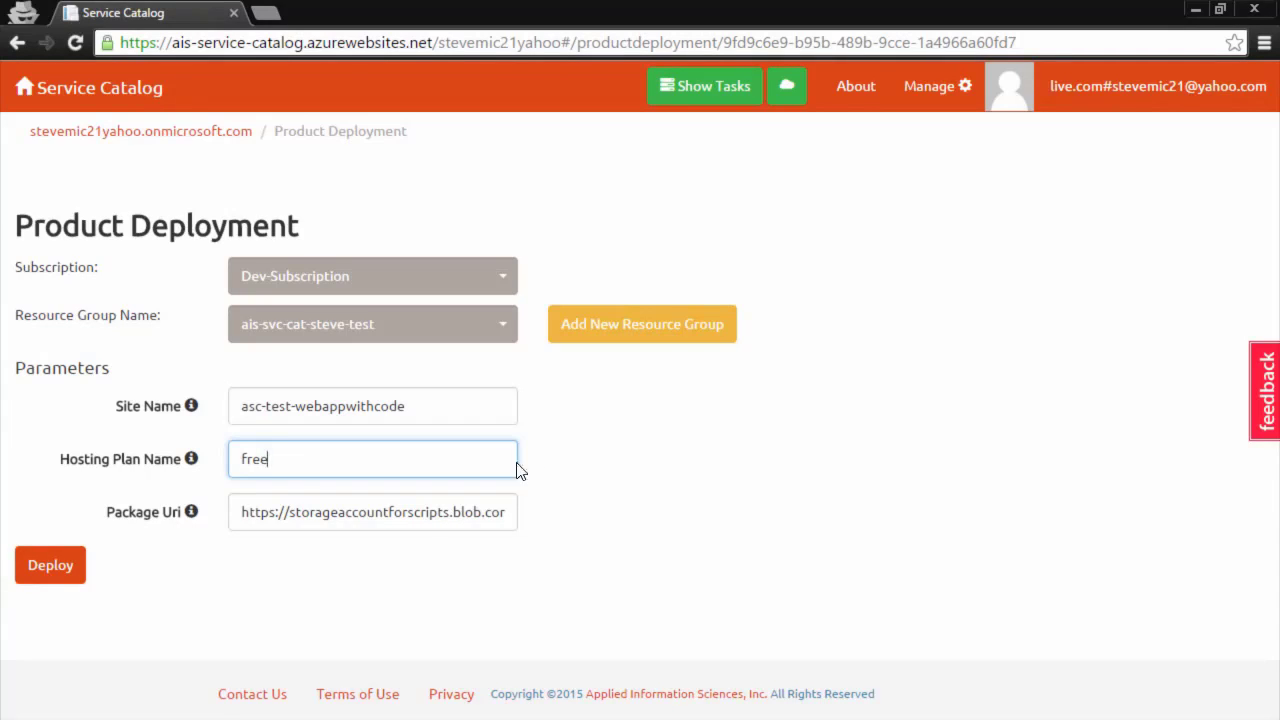
# Review the Package Uri's description and full address, and deploy the Azure Web app w/code product.
pyautogui.moveTo(193, 515)
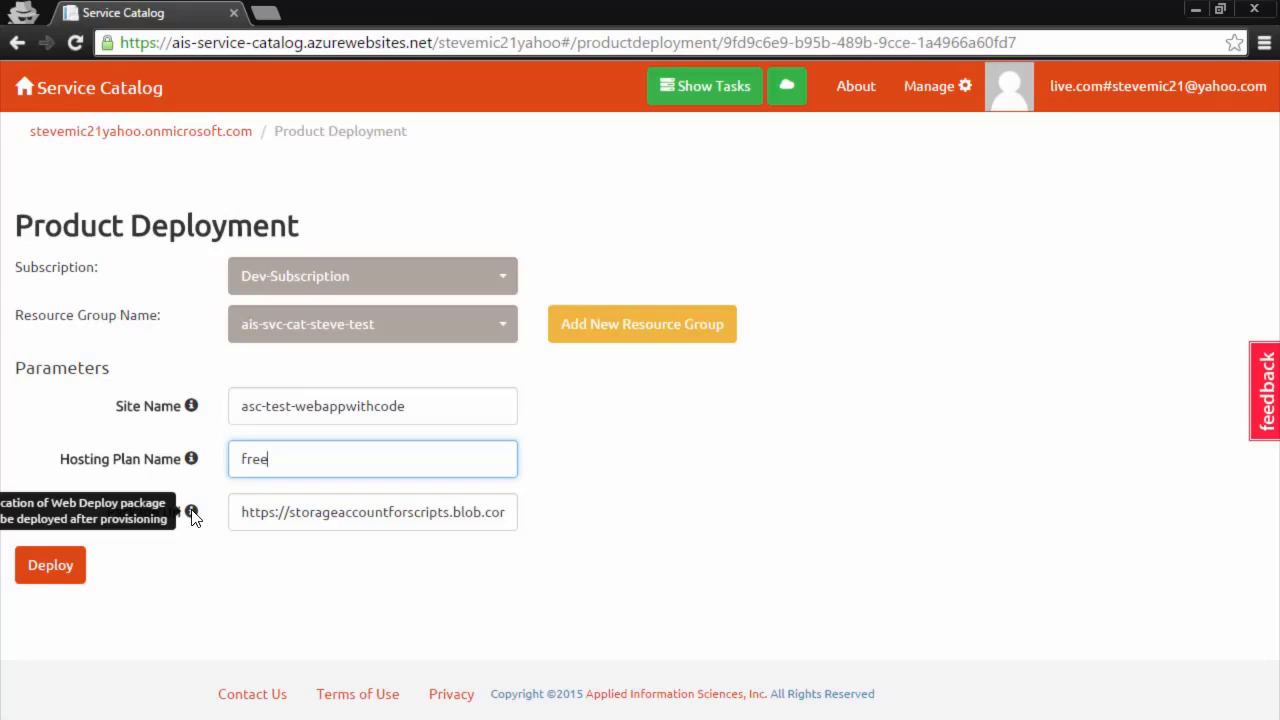
pyautogui.click(384, 512)
pyautogui.press('End')
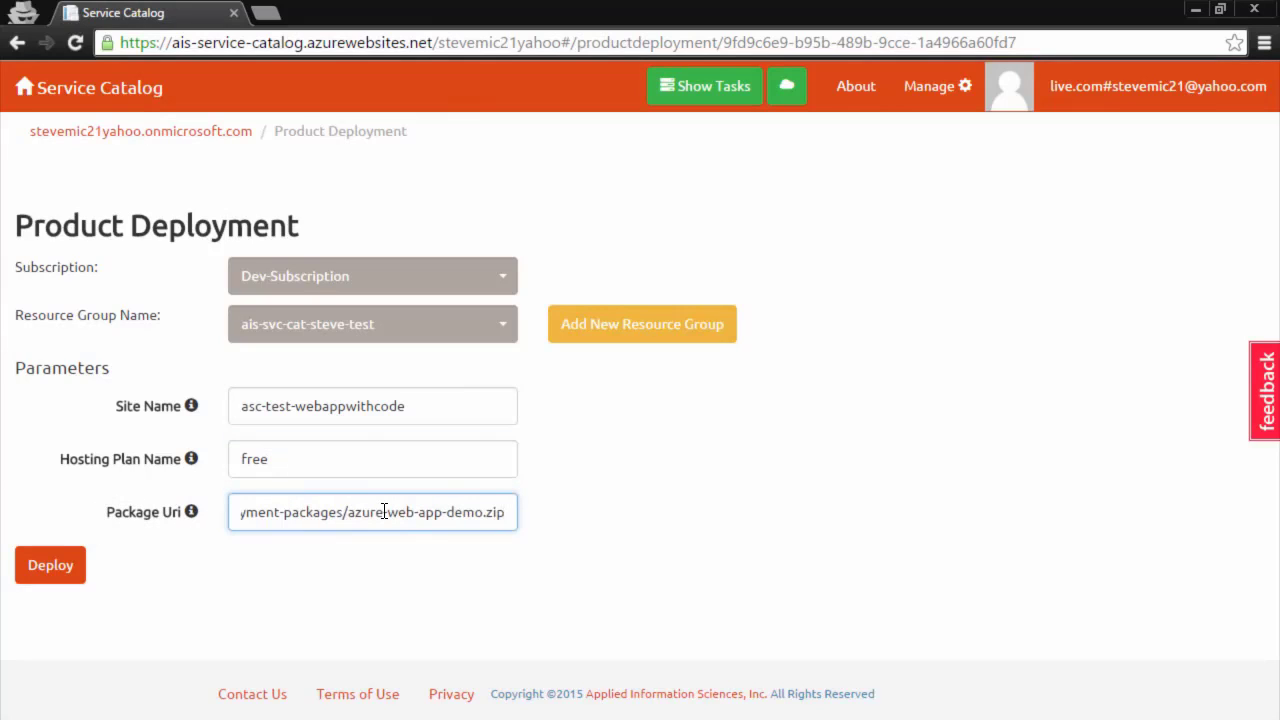
pyautogui.press('Home')
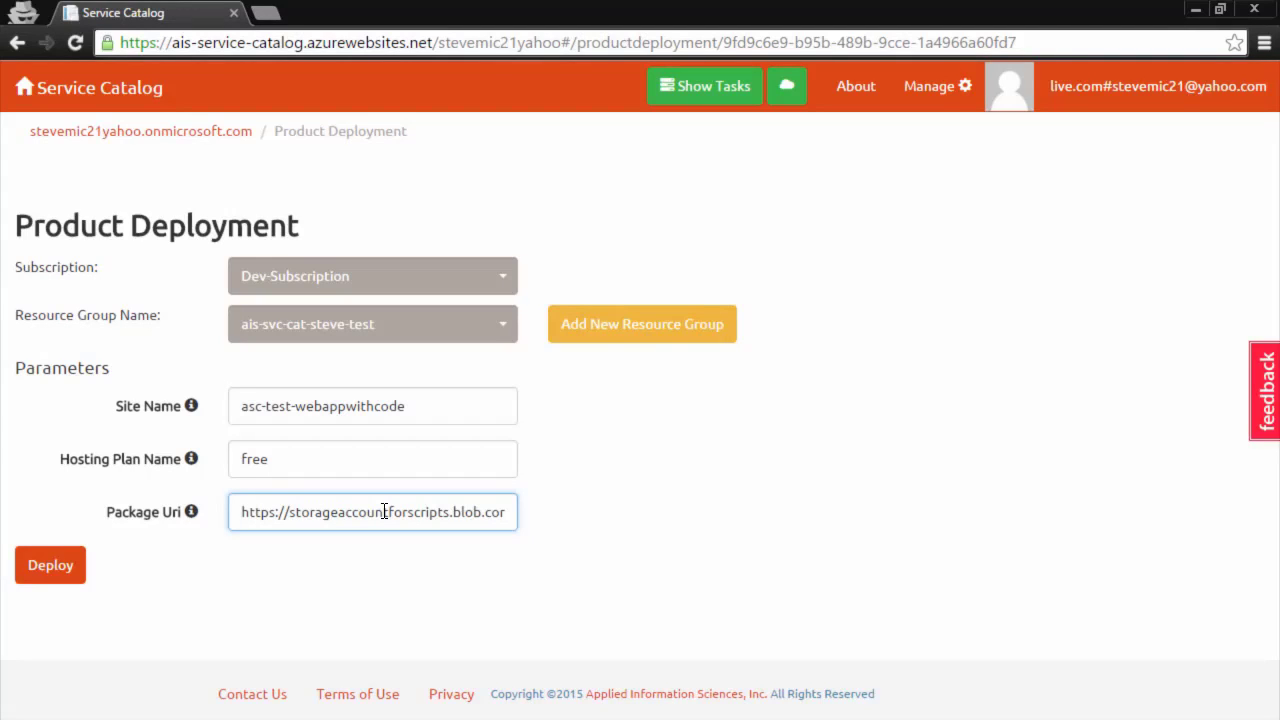
pyautogui.click(62, 566)
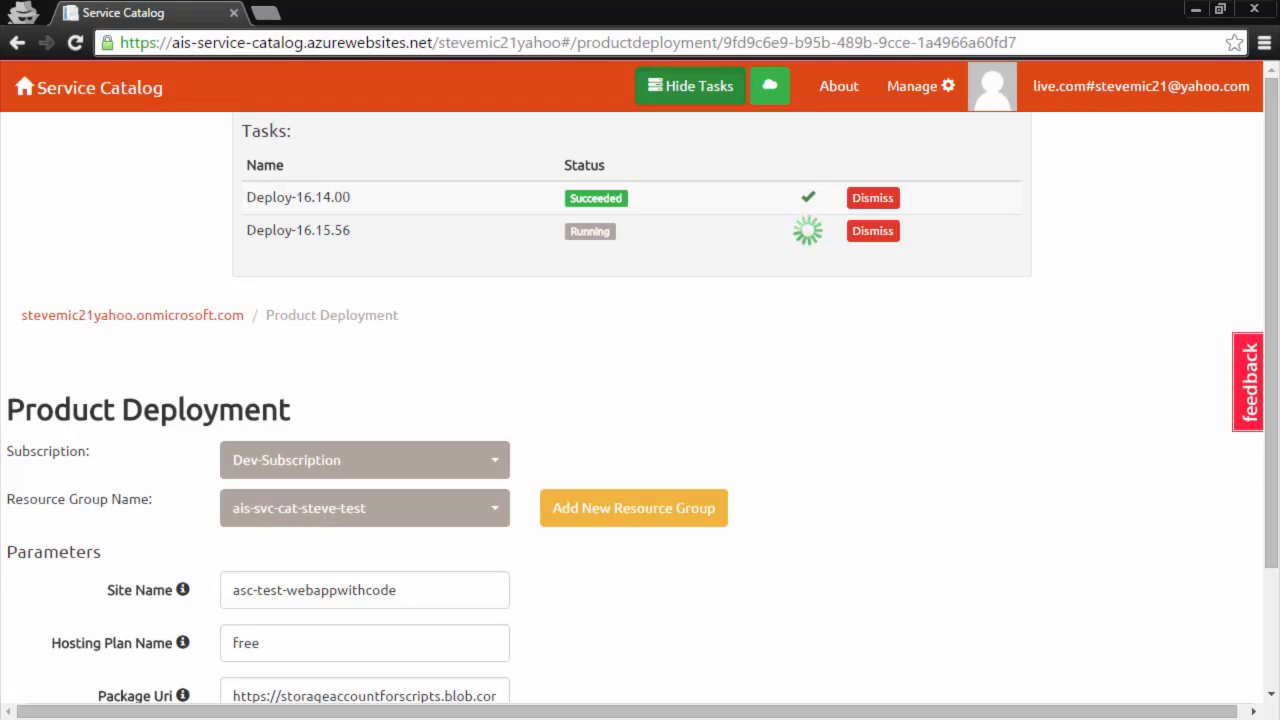
# Switch to the Azure portal, open the asc-test-webapp1 site, and return to the Service Catalog to check the deployment status.
pyautogui.hotkey('alt', 'Tab')
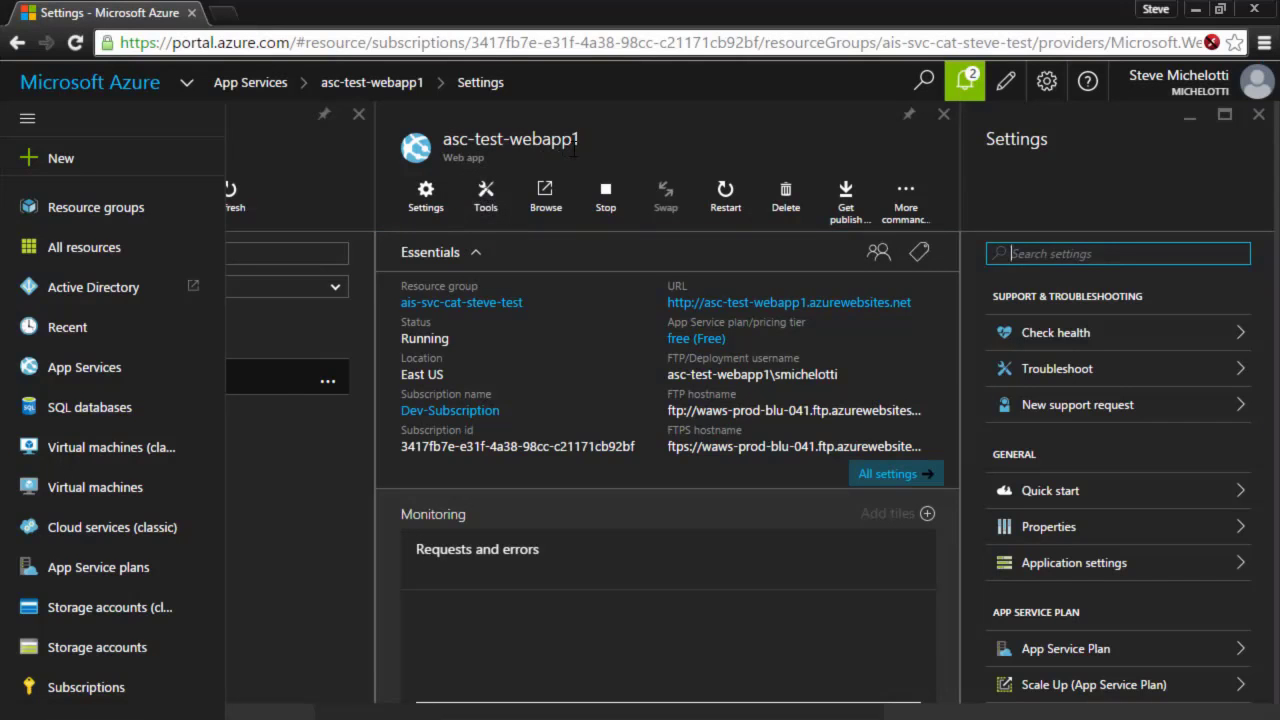
pyautogui.click(762, 303)
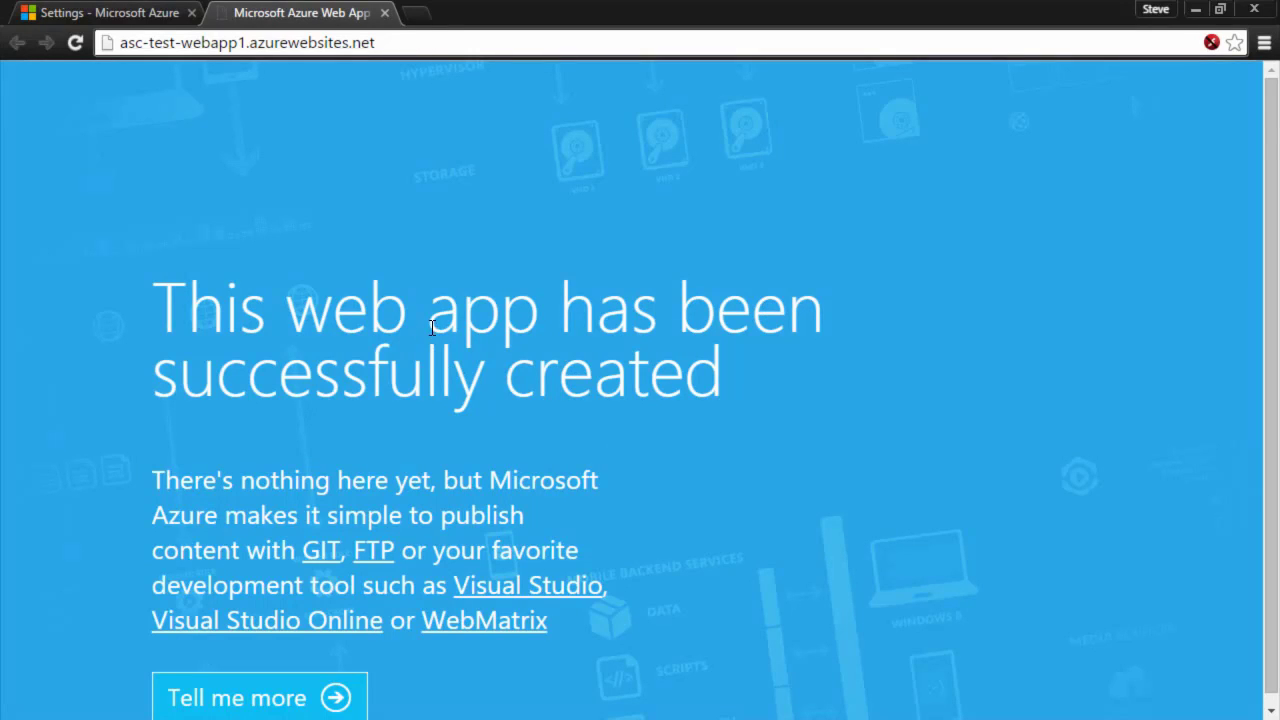
pyautogui.hotkey('alt', 'Tab')
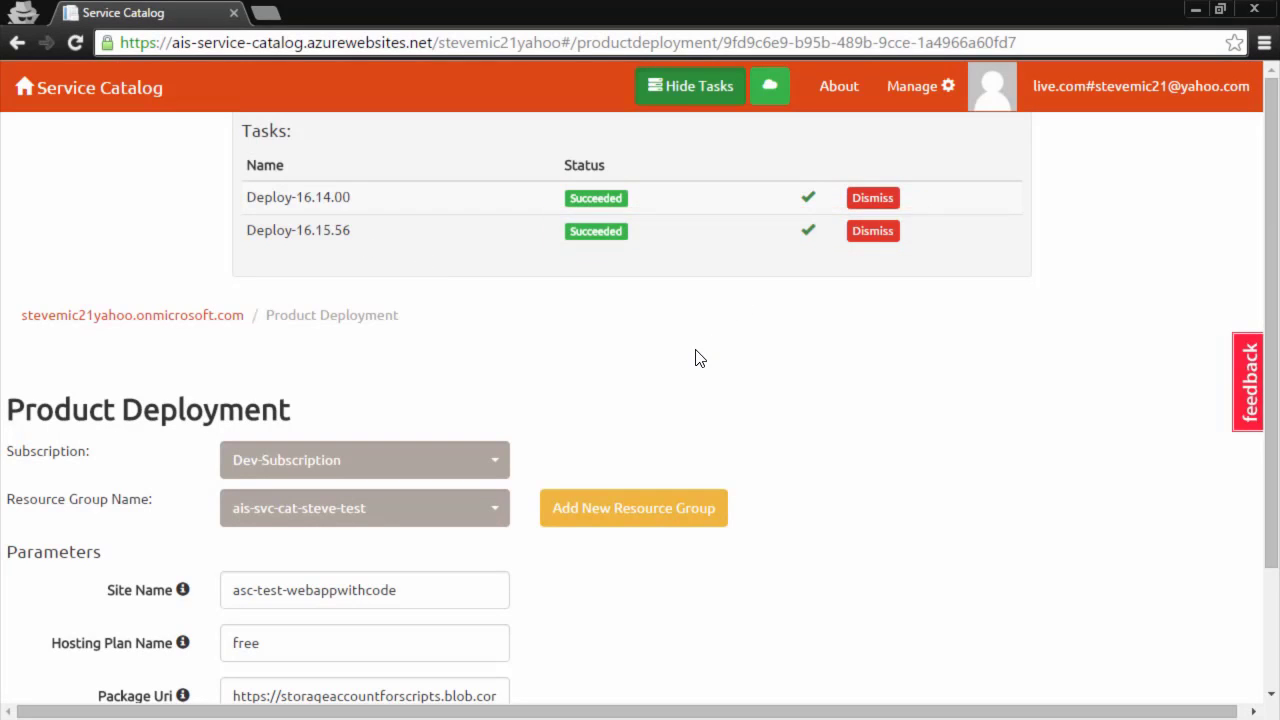
# Switch back to the Azure portal, refresh the App Services list and open the asc-test-webappwithcode web app.
pyautogui.hotkey('alt', 'Tab')
pyautogui.click(108, 12)
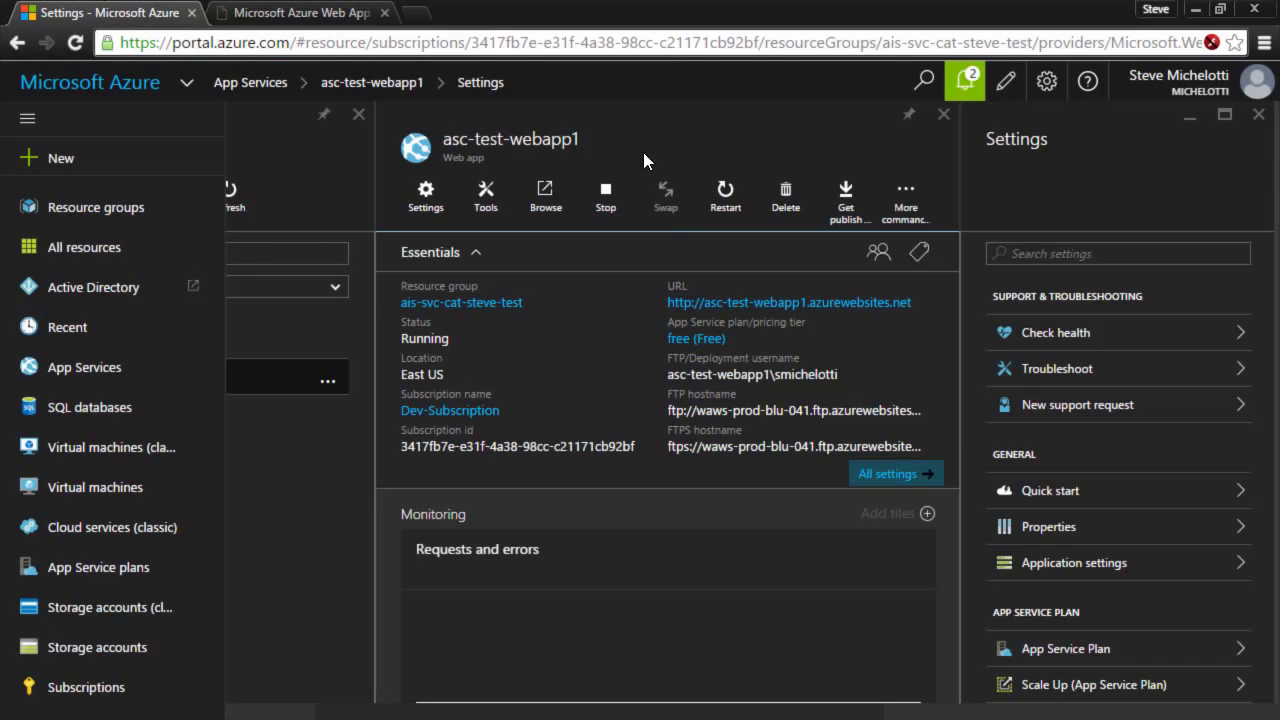
pyautogui.click(943, 114)
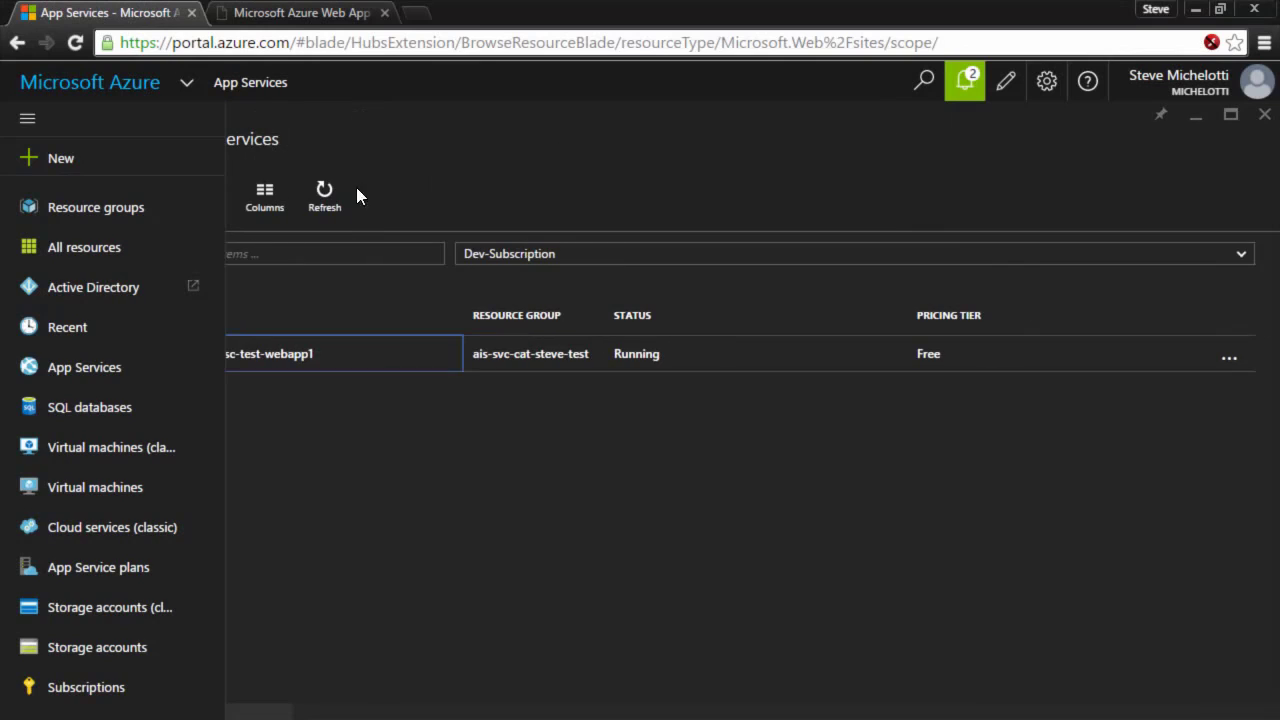
pyautogui.click(325, 198)
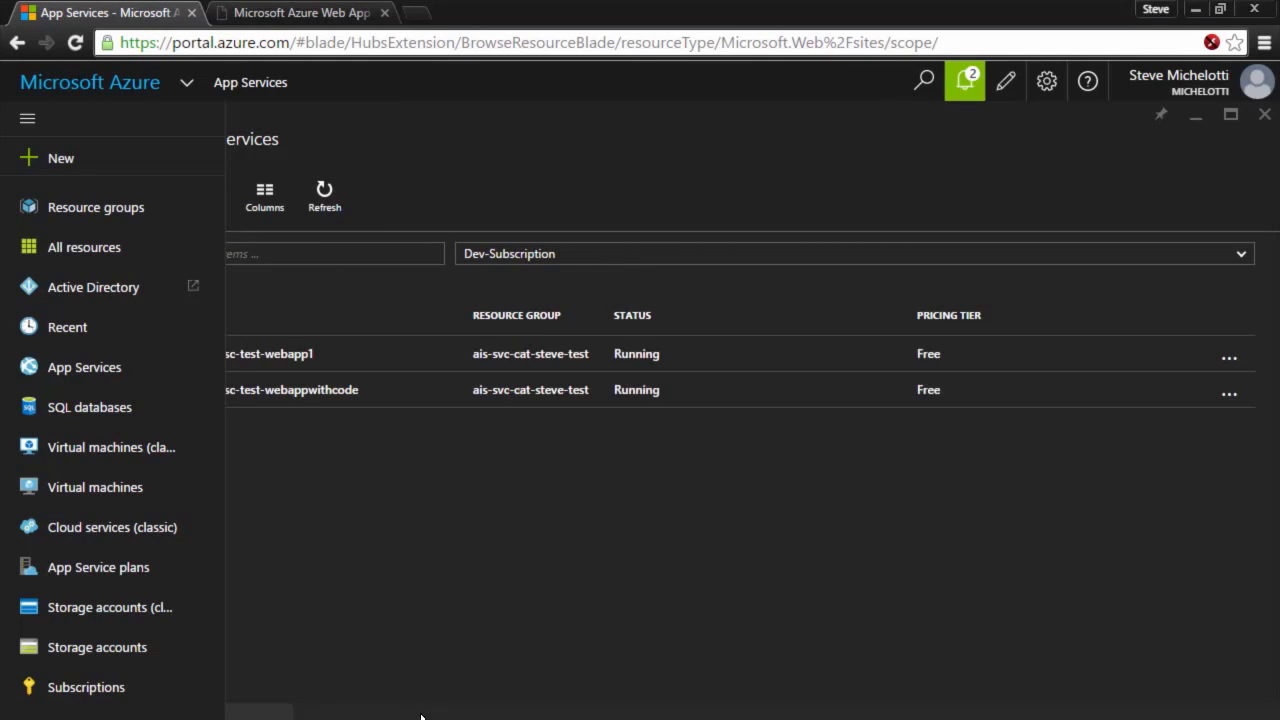
pyautogui.moveTo(423, 717); pyautogui.dragTo(346, 717)
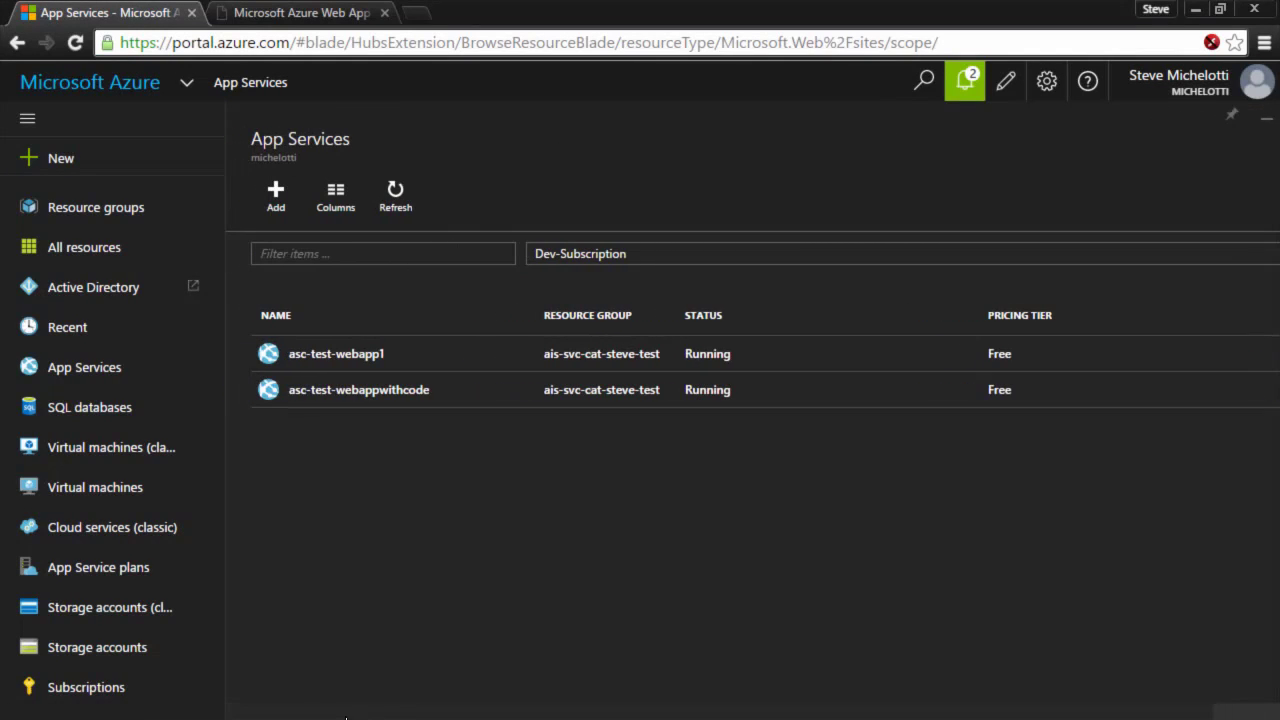
pyautogui.click(357, 397)
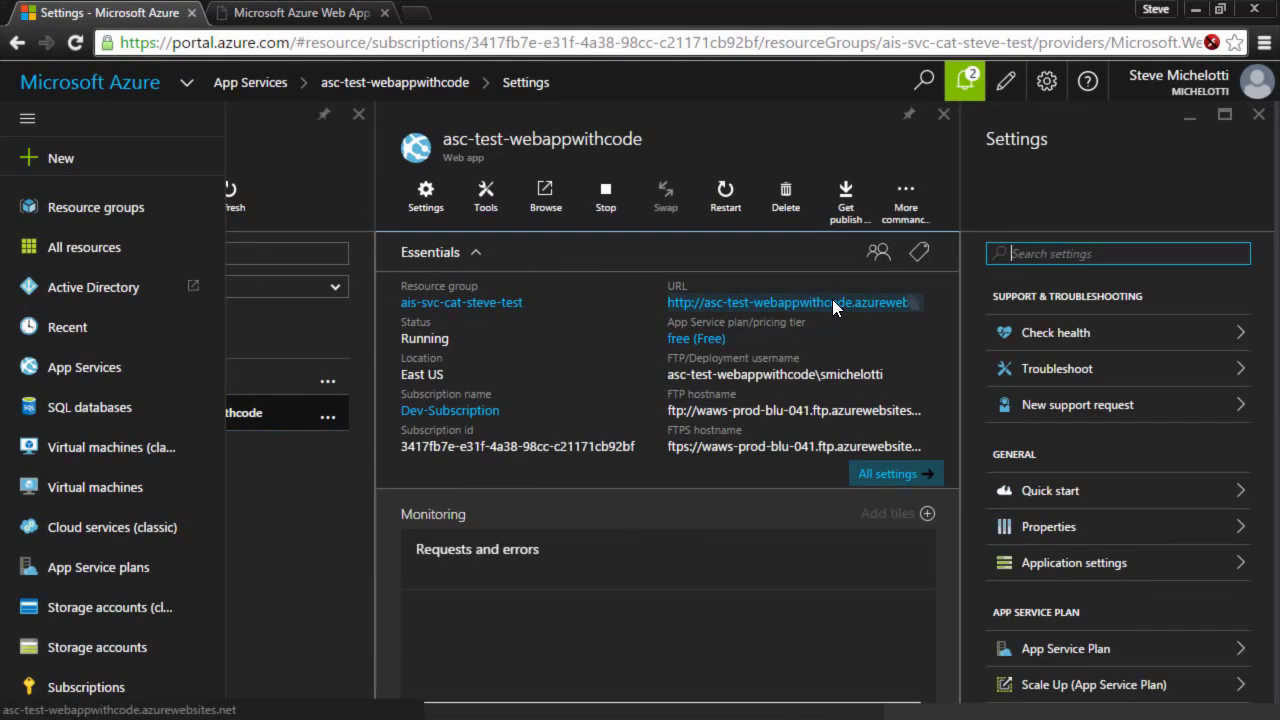
# Open the asc-test-webappwithcode site from its URL and browse its Home, About and Contact pages.
pyautogui.click(832, 301)
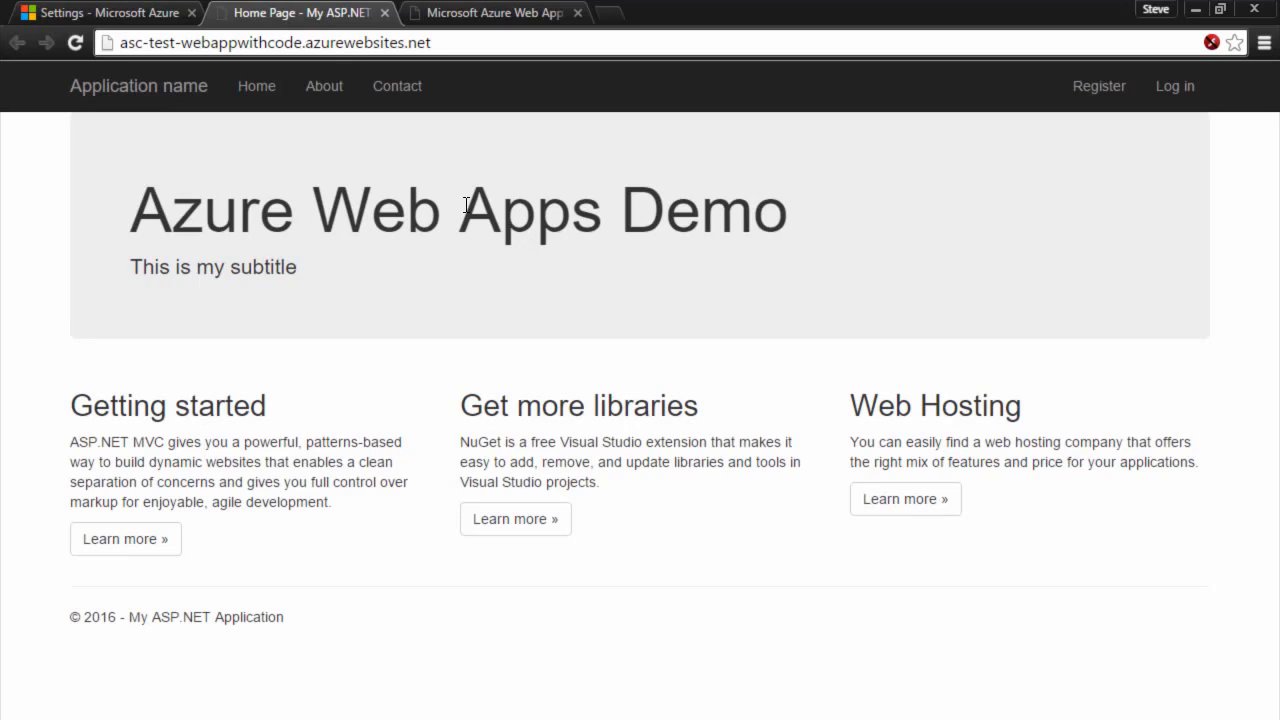
pyautogui.click(316, 97)
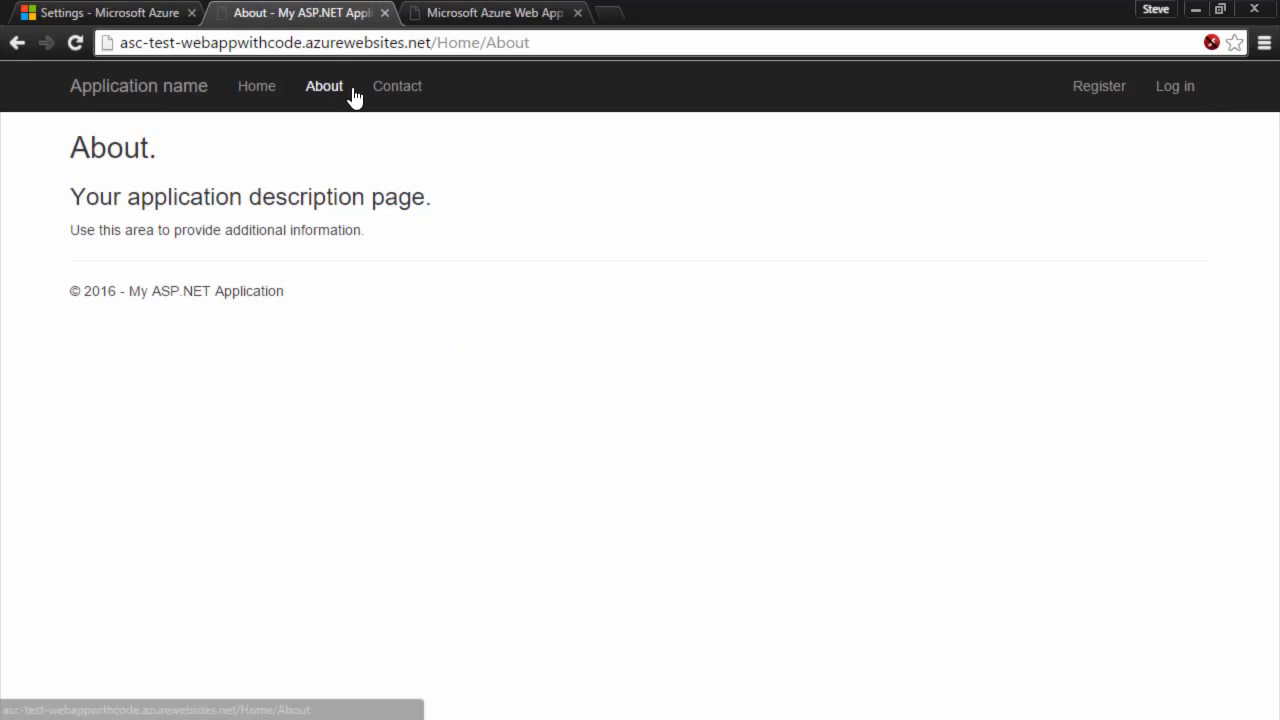
pyautogui.click(374, 94)
pyautogui.click(328, 95)
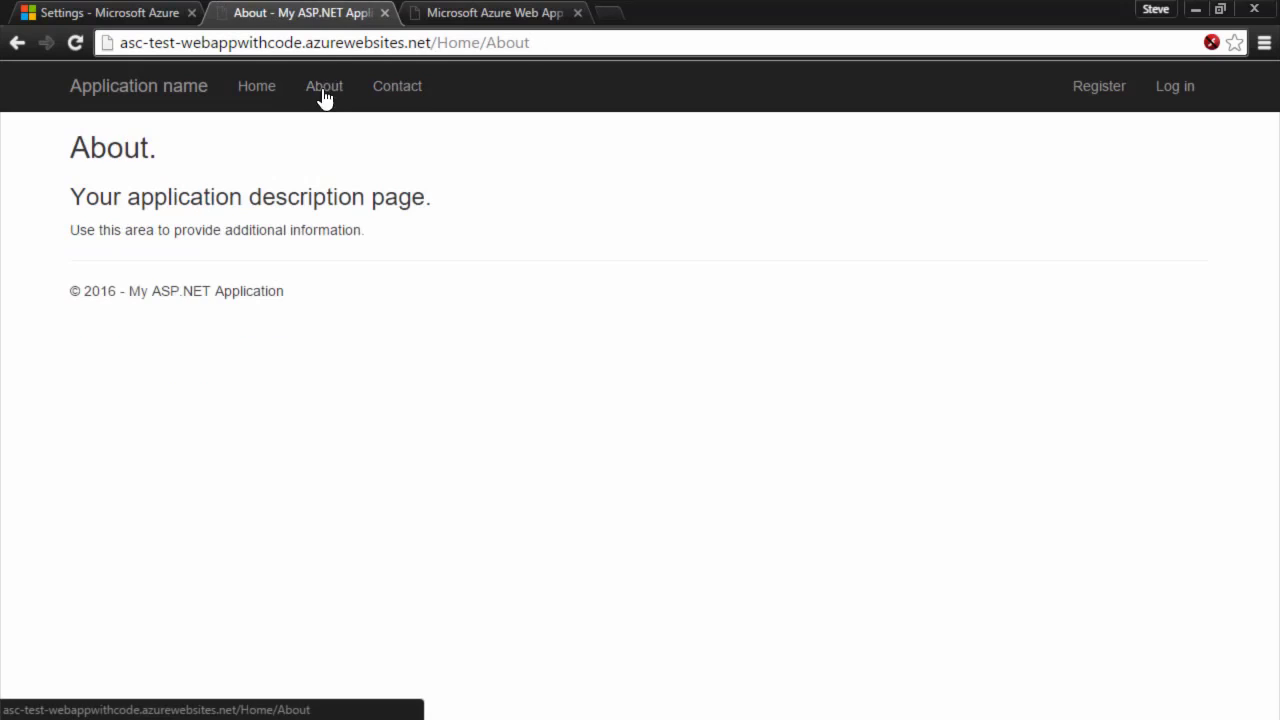
pyautogui.click(254, 97)
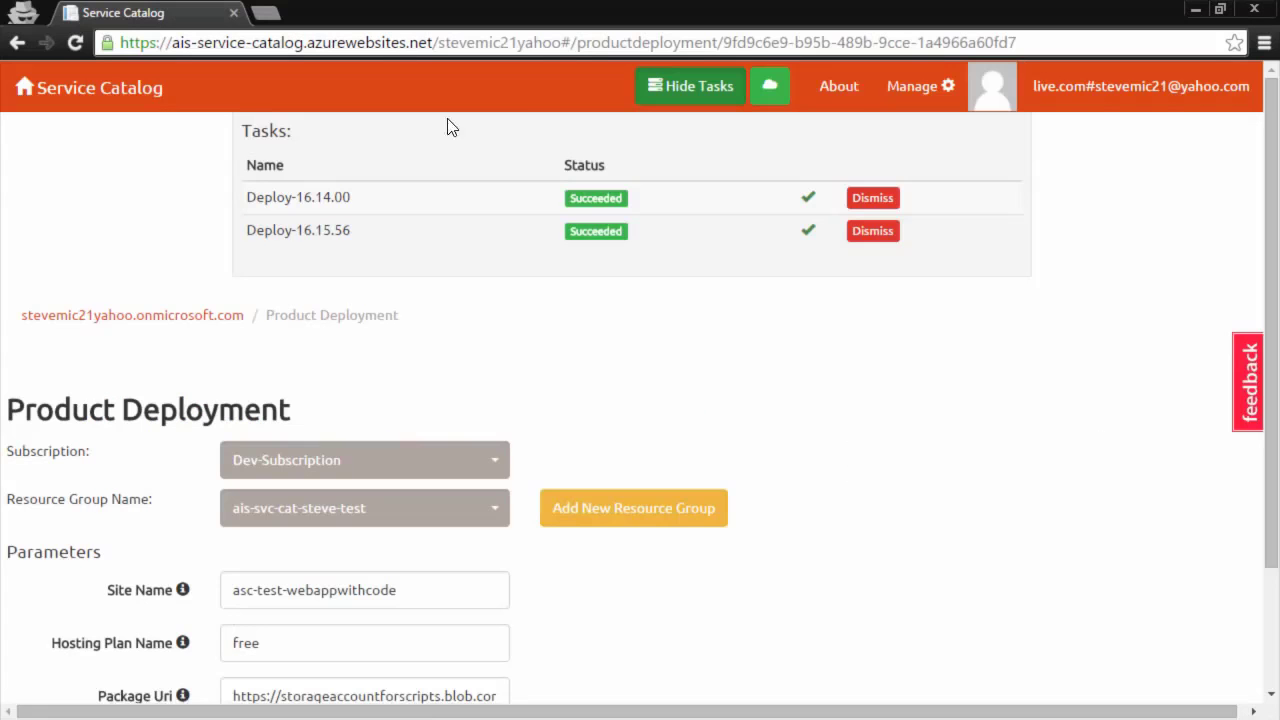
# In the Service Catalog, open the Resource Groups page, hide the tasks and list the resource groups of Dev-Subscription.
pyautogui.click(768, 88)
pyautogui.click(728, 90)
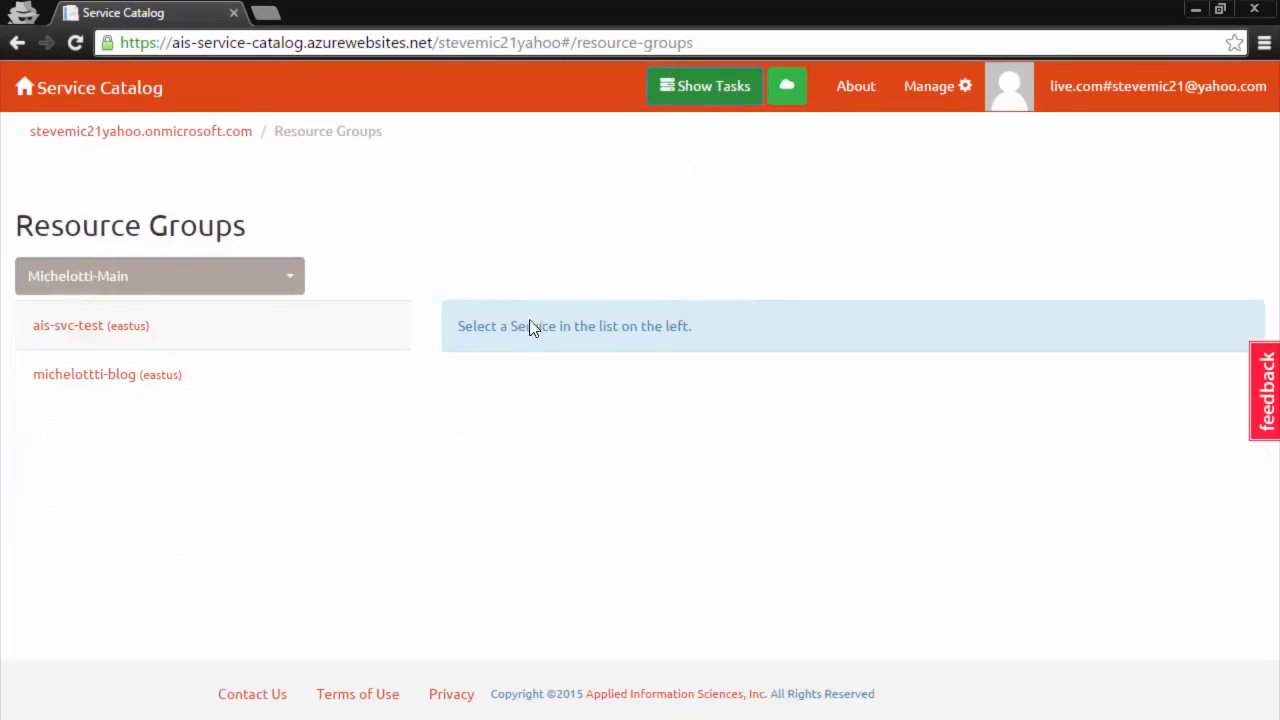
pyautogui.click(169, 278)
pyautogui.click(100, 341)
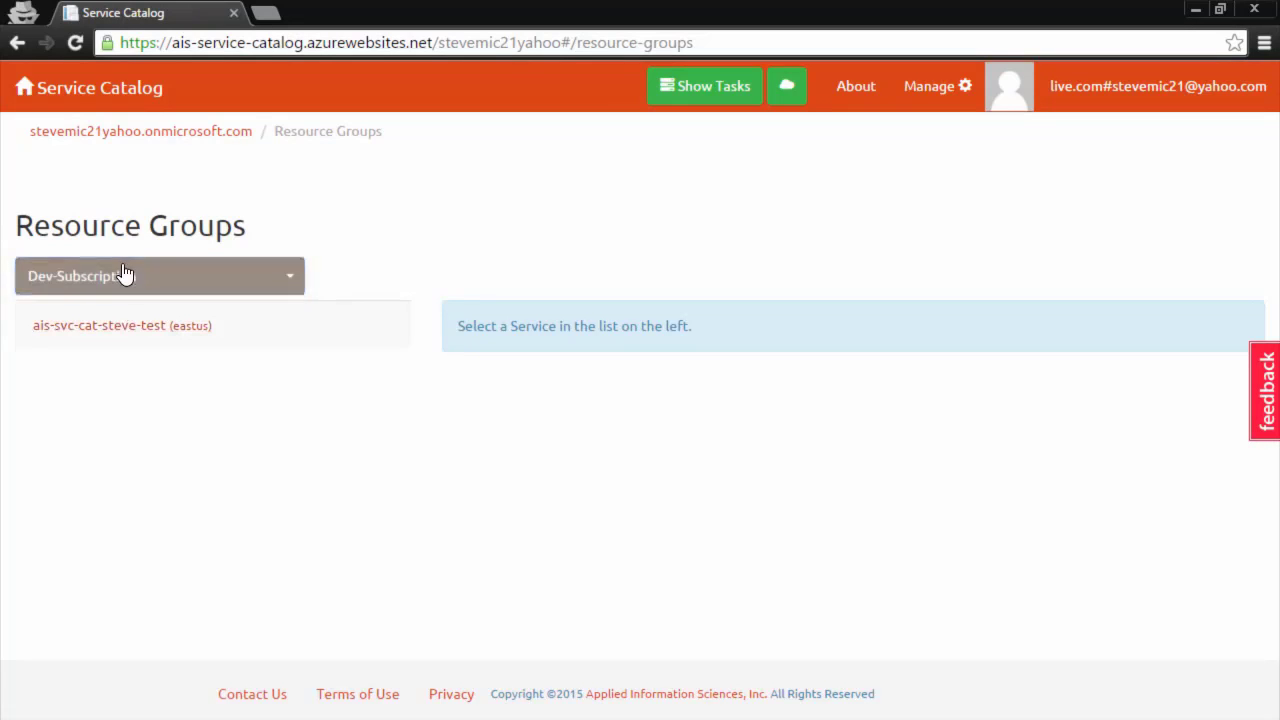
# Switch to the main subscription, open its blog resource group and examine the spend per resource and the cost chart.
pyautogui.click(126, 276)
pyautogui.click(108, 316)
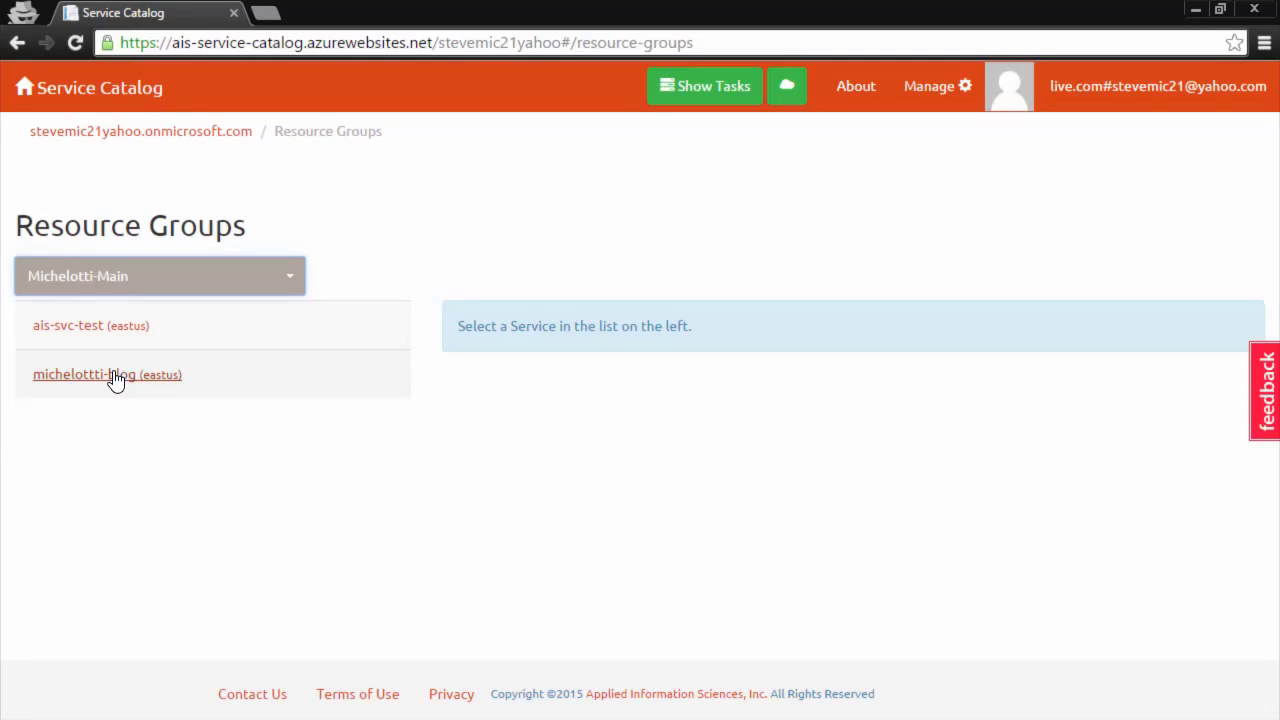
pyautogui.click(97, 380)
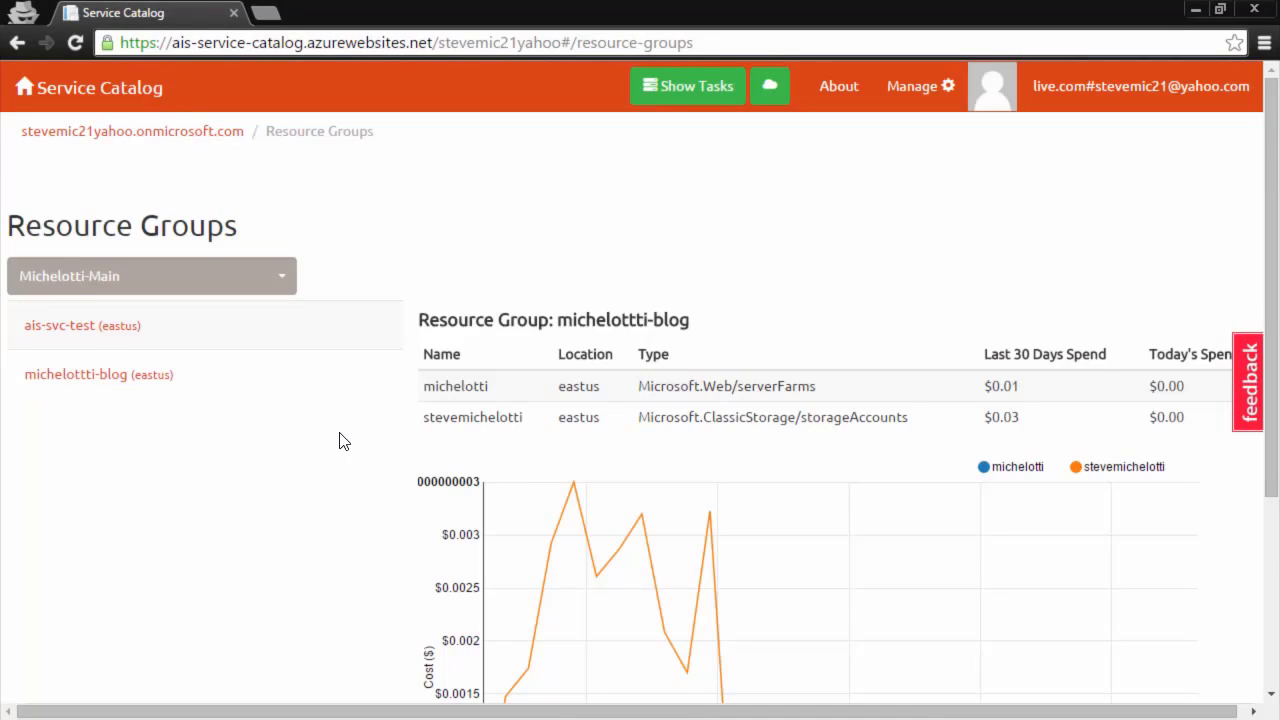
pyautogui.scroll(-1, 340, 441)
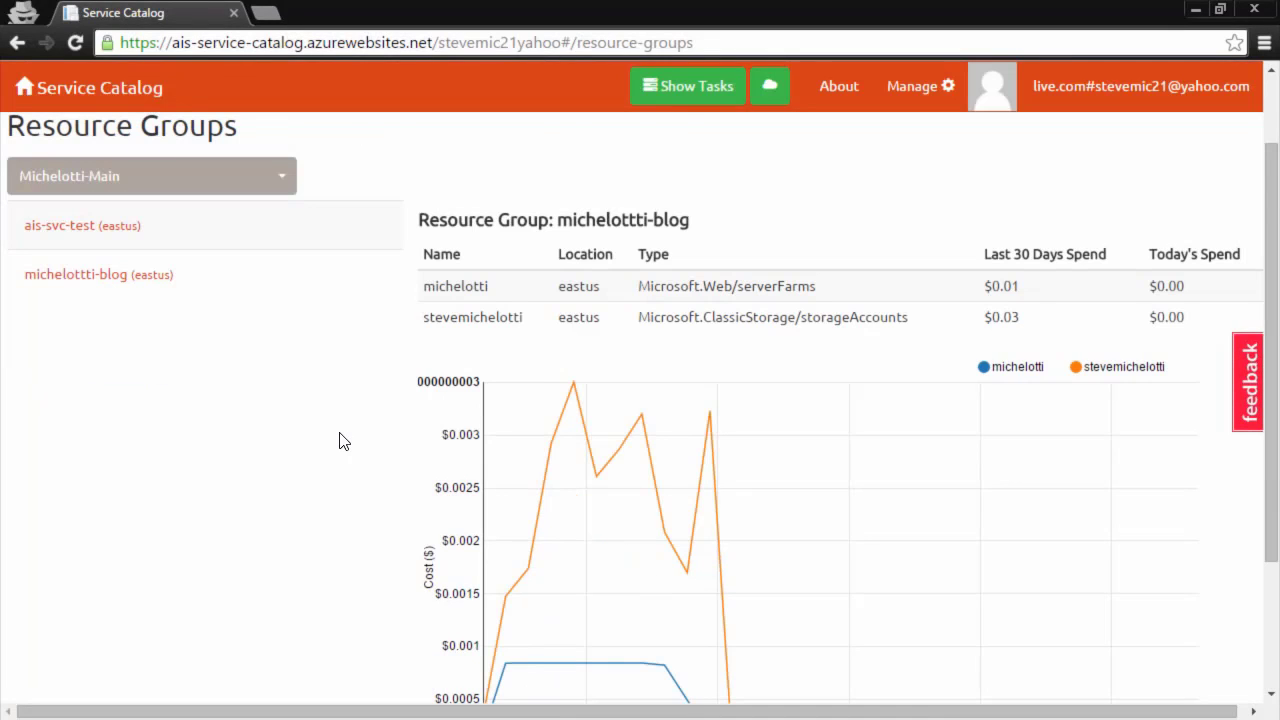
pyautogui.scroll(-1, 340, 441)
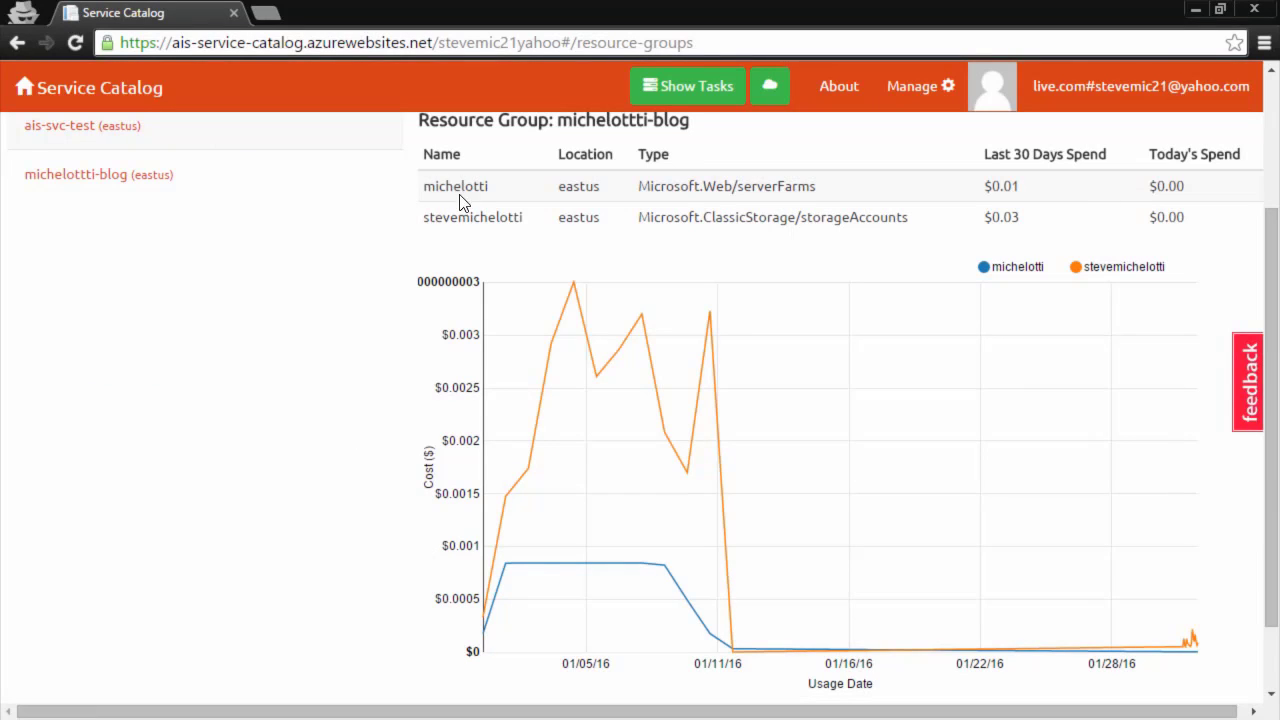
pyautogui.moveTo(452, 186); pyautogui.dragTo(485, 185)
pyautogui.moveTo(442, 212); pyautogui.dragTo(505, 201)
pyautogui.click(508, 201)
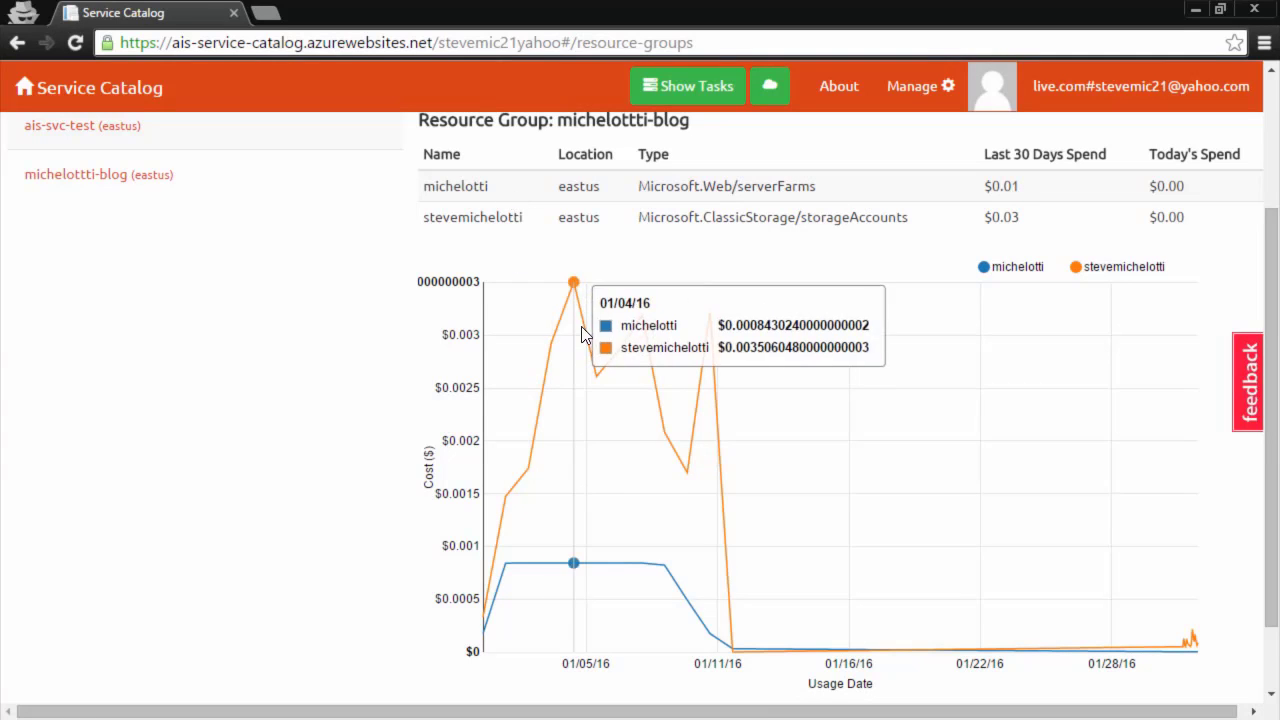